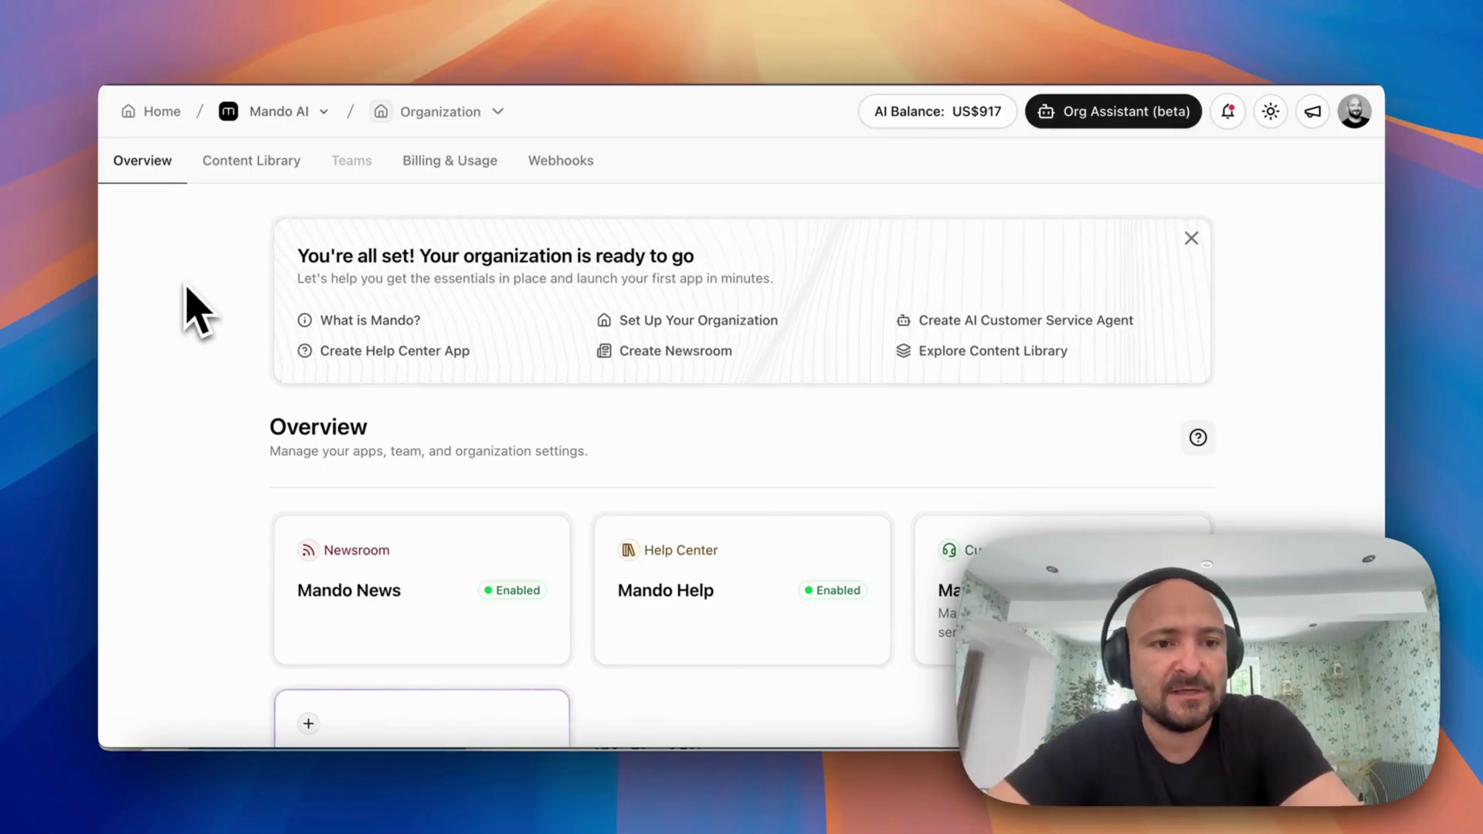
Start a new app from the Create an App card on the organization overview
{"action": "scroll", "coordinate": [188, 288], "scroll_direction": "down", "scroll_amount": 2}
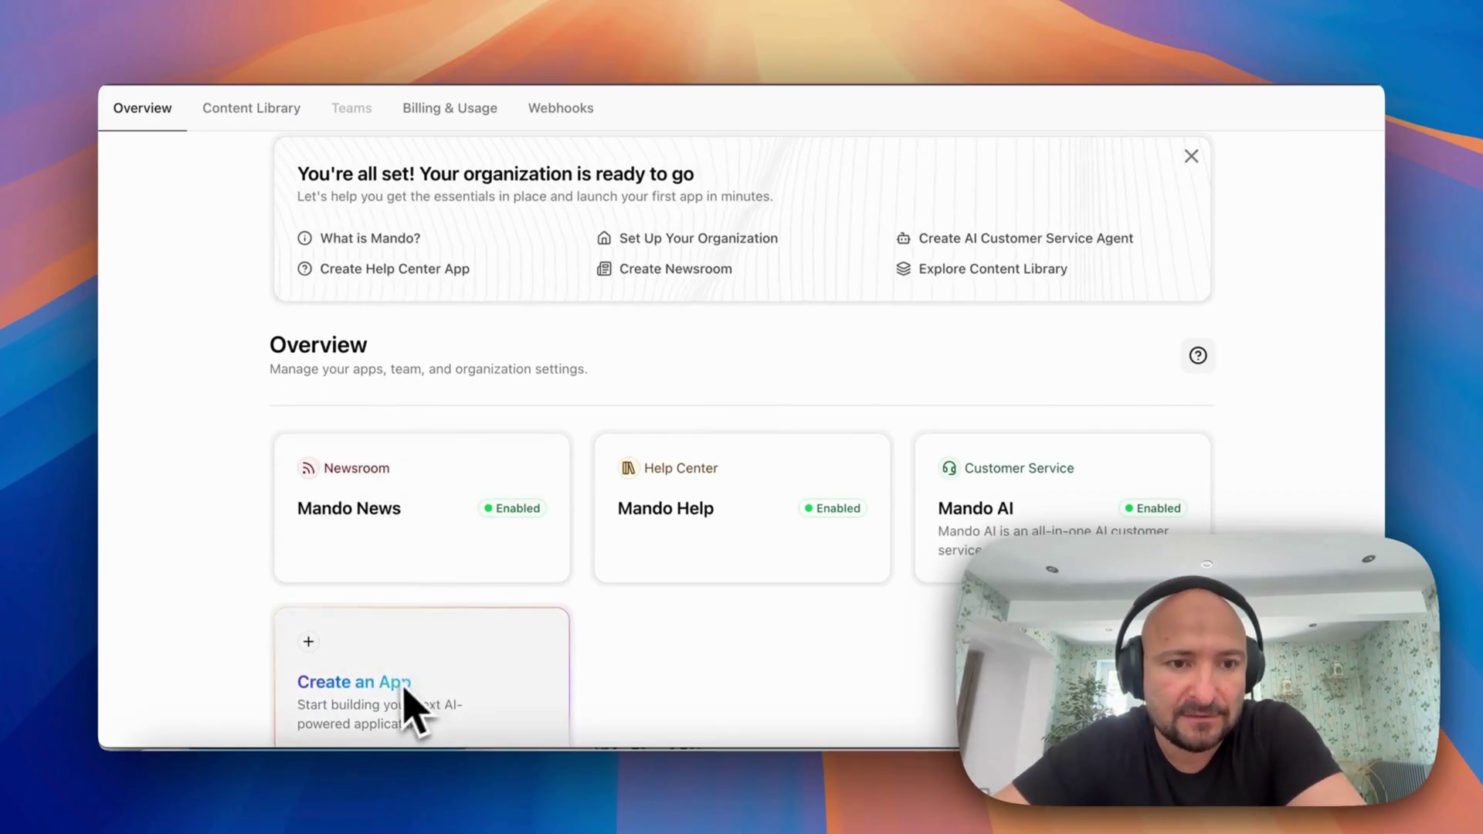
{"action": "left_click", "coordinate": [402, 685]}
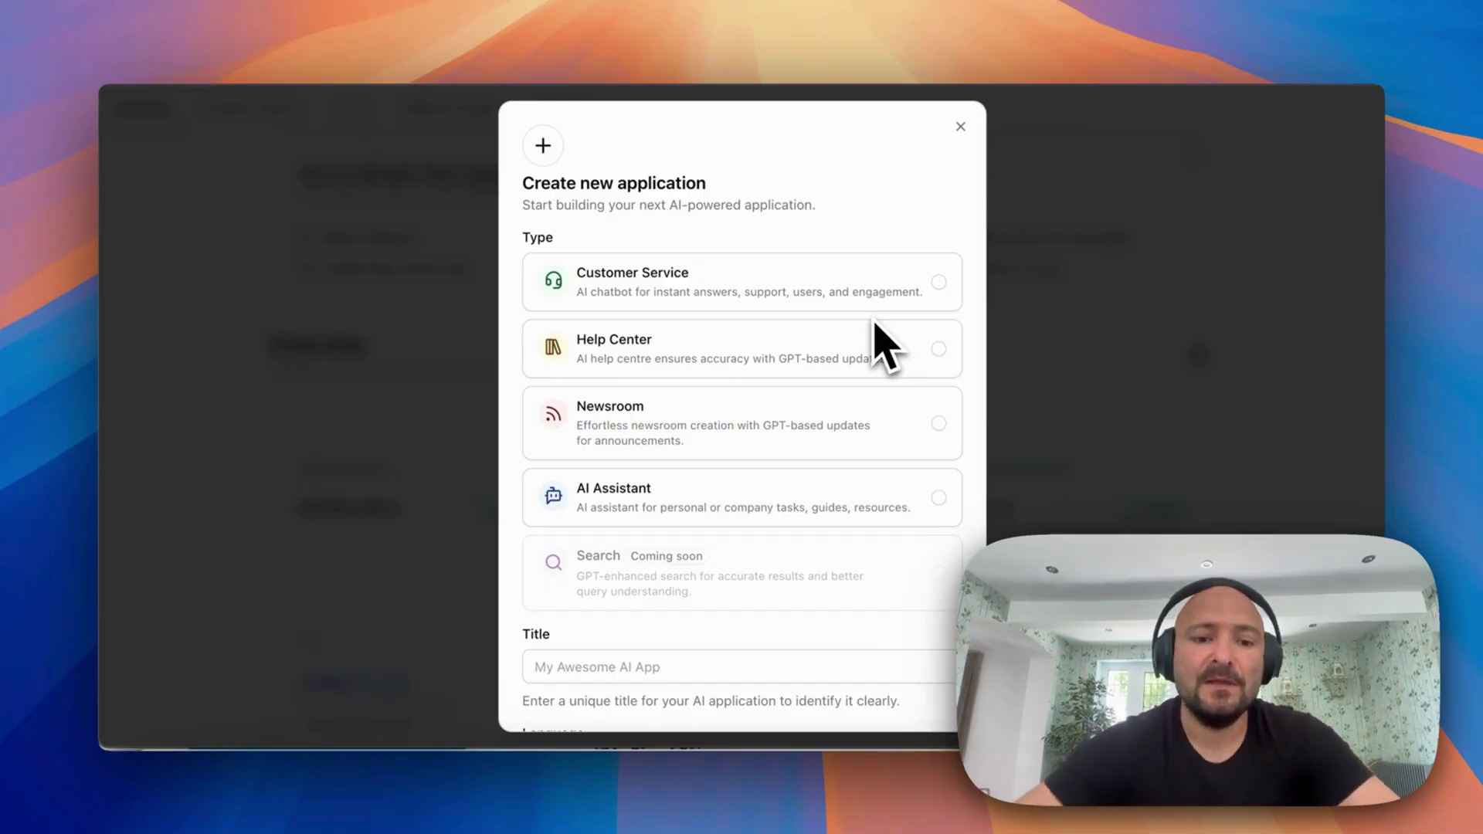
Create an AI Assistant-type app titled Mando HR Ai Assistant DEMO
{"action": "scroll", "coordinate": [884, 342], "scroll_direction": "down", "scroll_amount": 5}
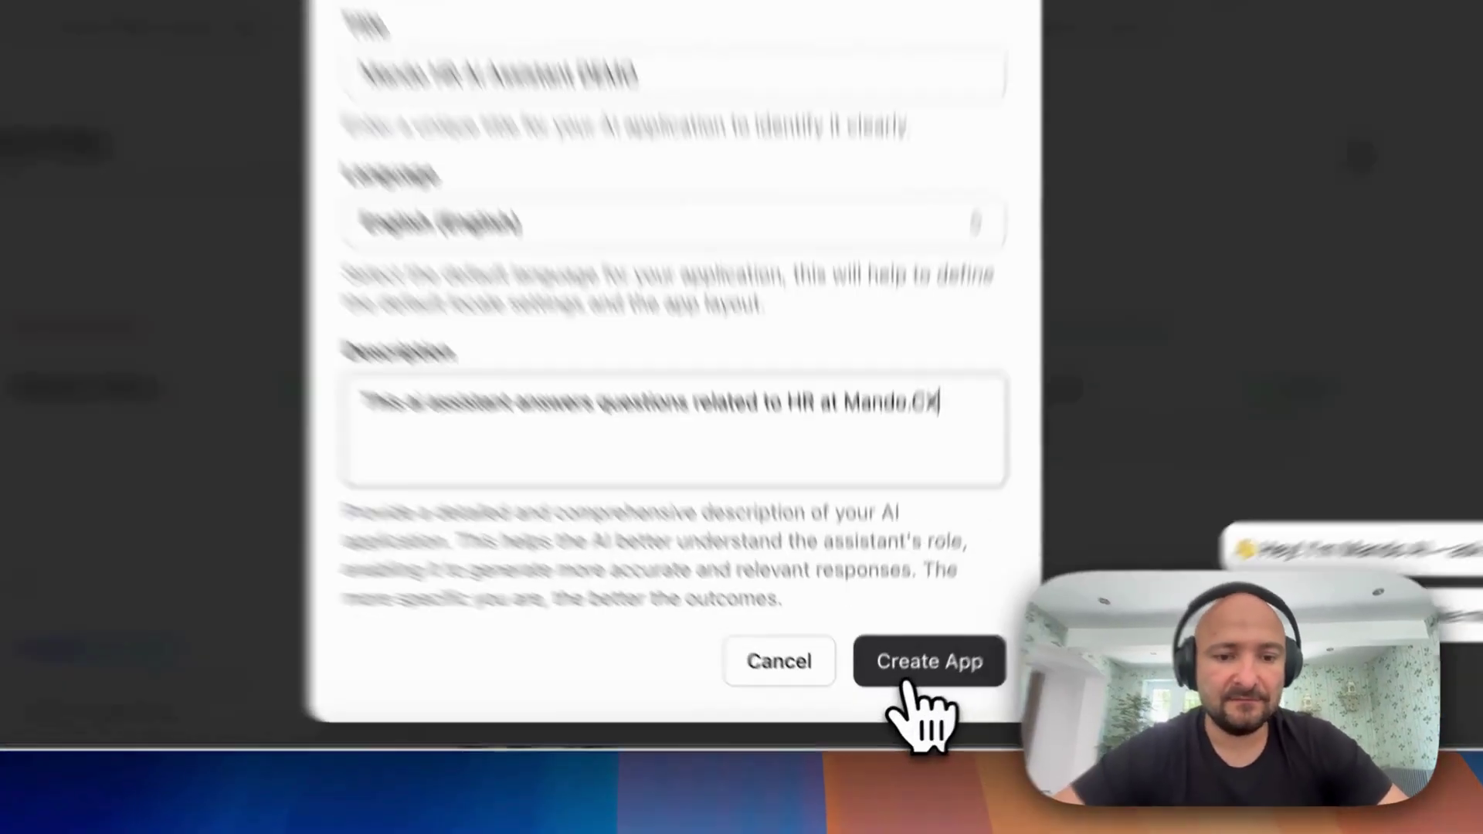
{"action": "scroll", "coordinate": [674, 398], "scroll_direction": "up", "scroll_amount": 8}
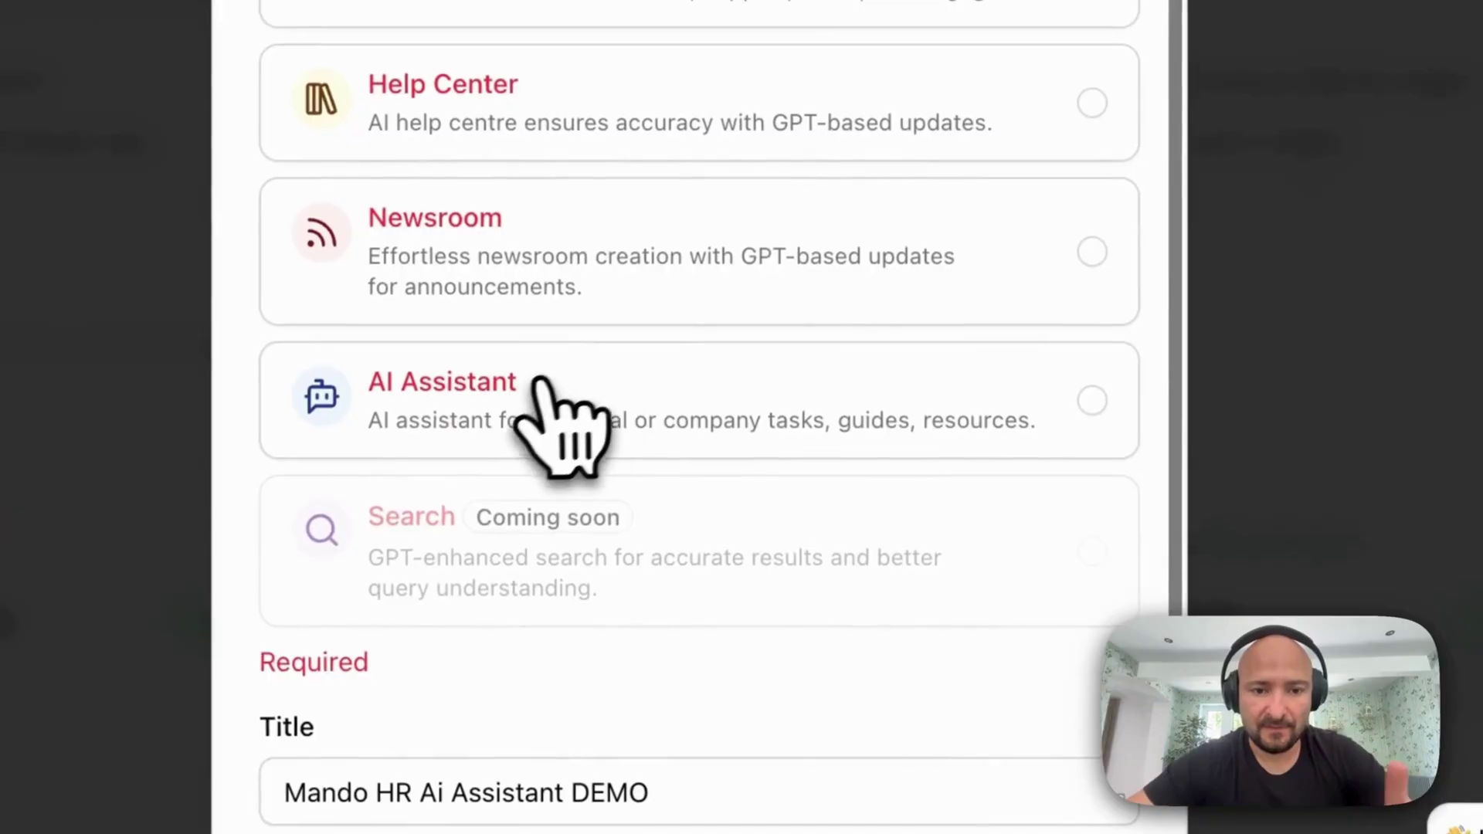
{"action": "left_click", "coordinate": [541, 380]}
{"action": "scroll", "coordinate": [533, 417], "scroll_direction": "down", "scroll_amount": 6}
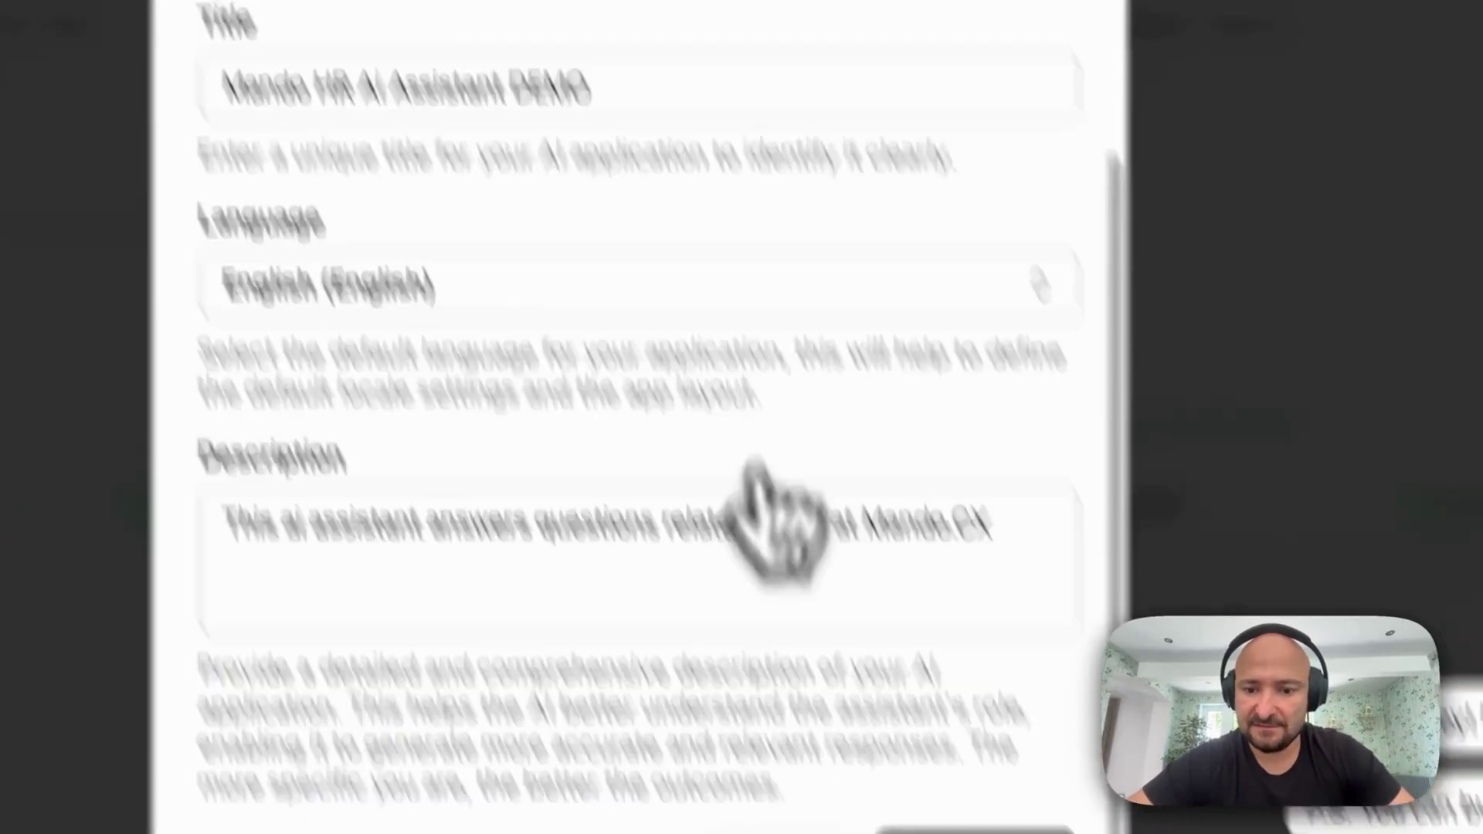
{"action": "left_click", "coordinate": [858, 644]}
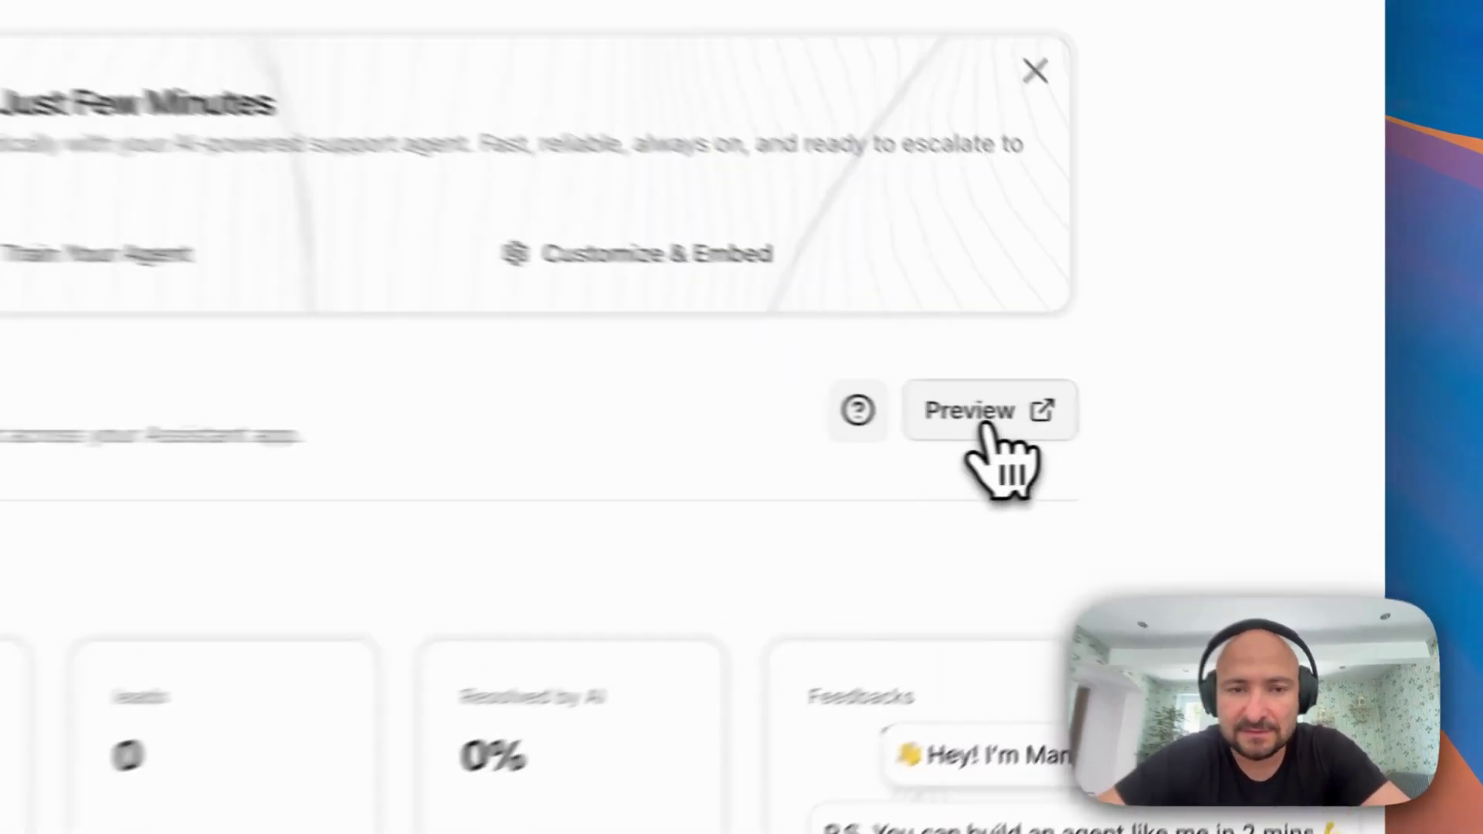
{"action": "left_click", "coordinate": [1161, 430]}
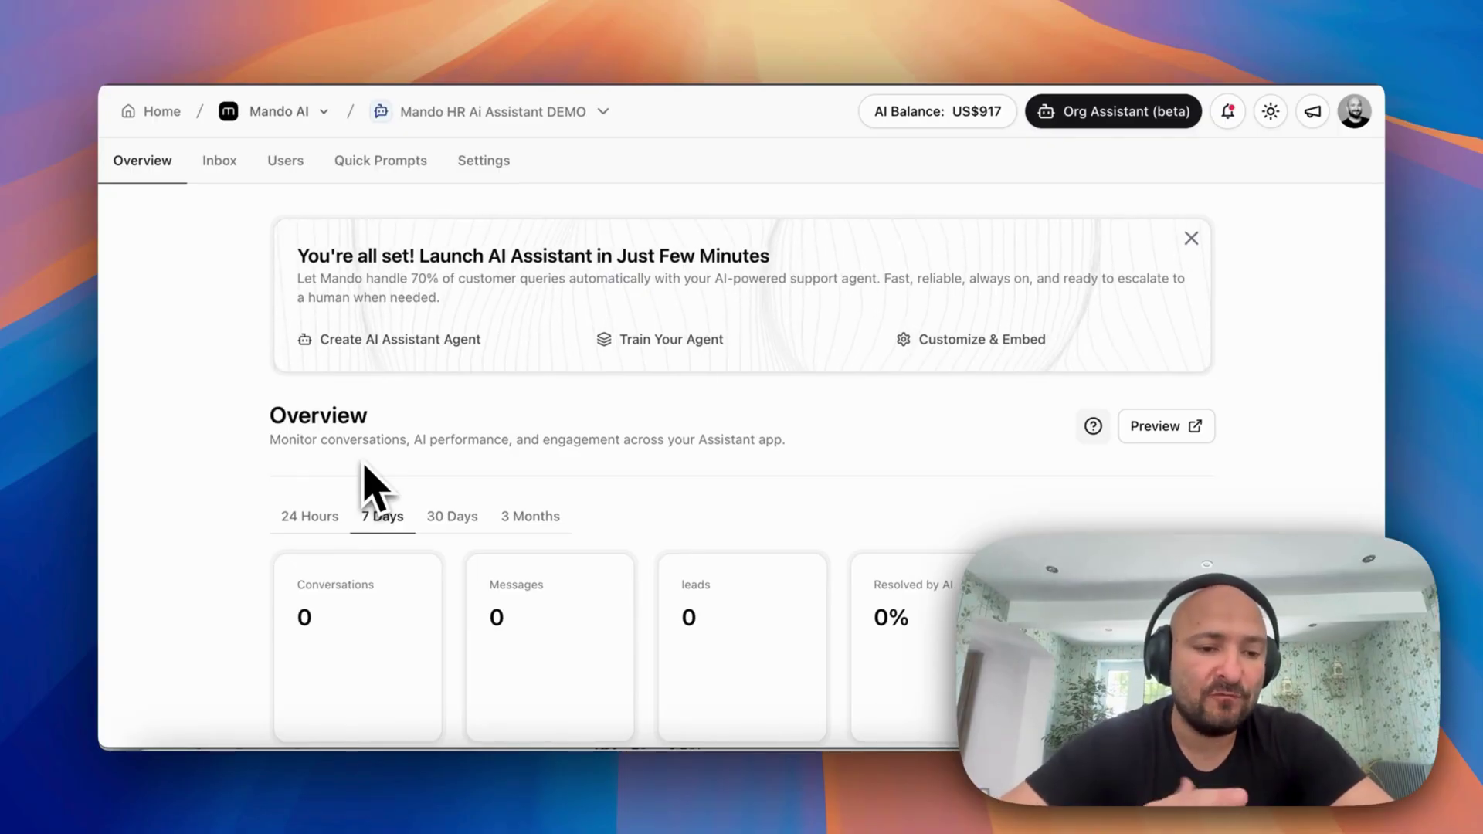
{"action": "scroll", "coordinate": [367, 475], "scroll_direction": "down", "scroll_amount": 5}
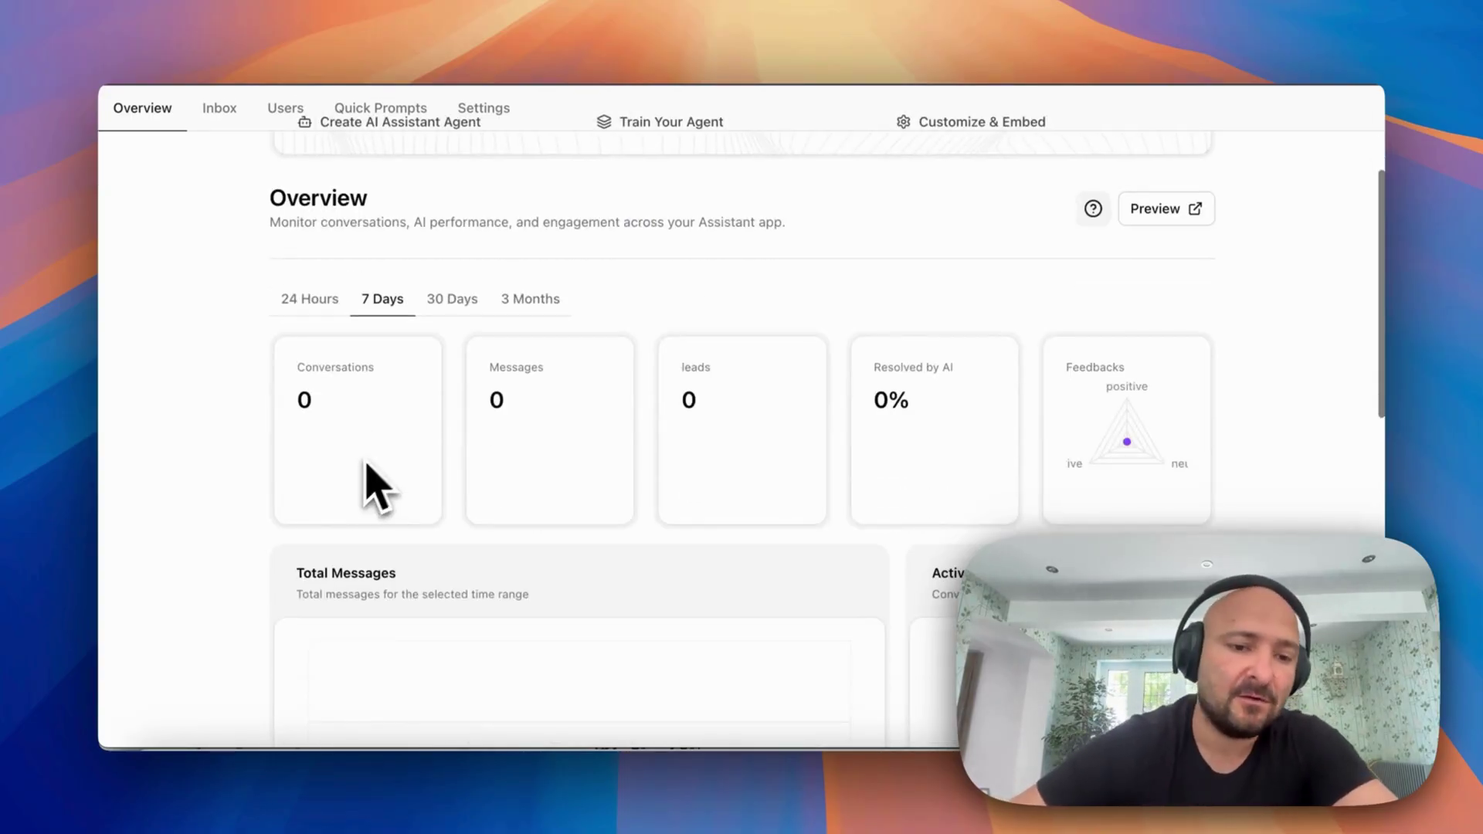
{"action": "scroll", "coordinate": [669, 471], "scroll_direction": "down", "scroll_amount": 8}
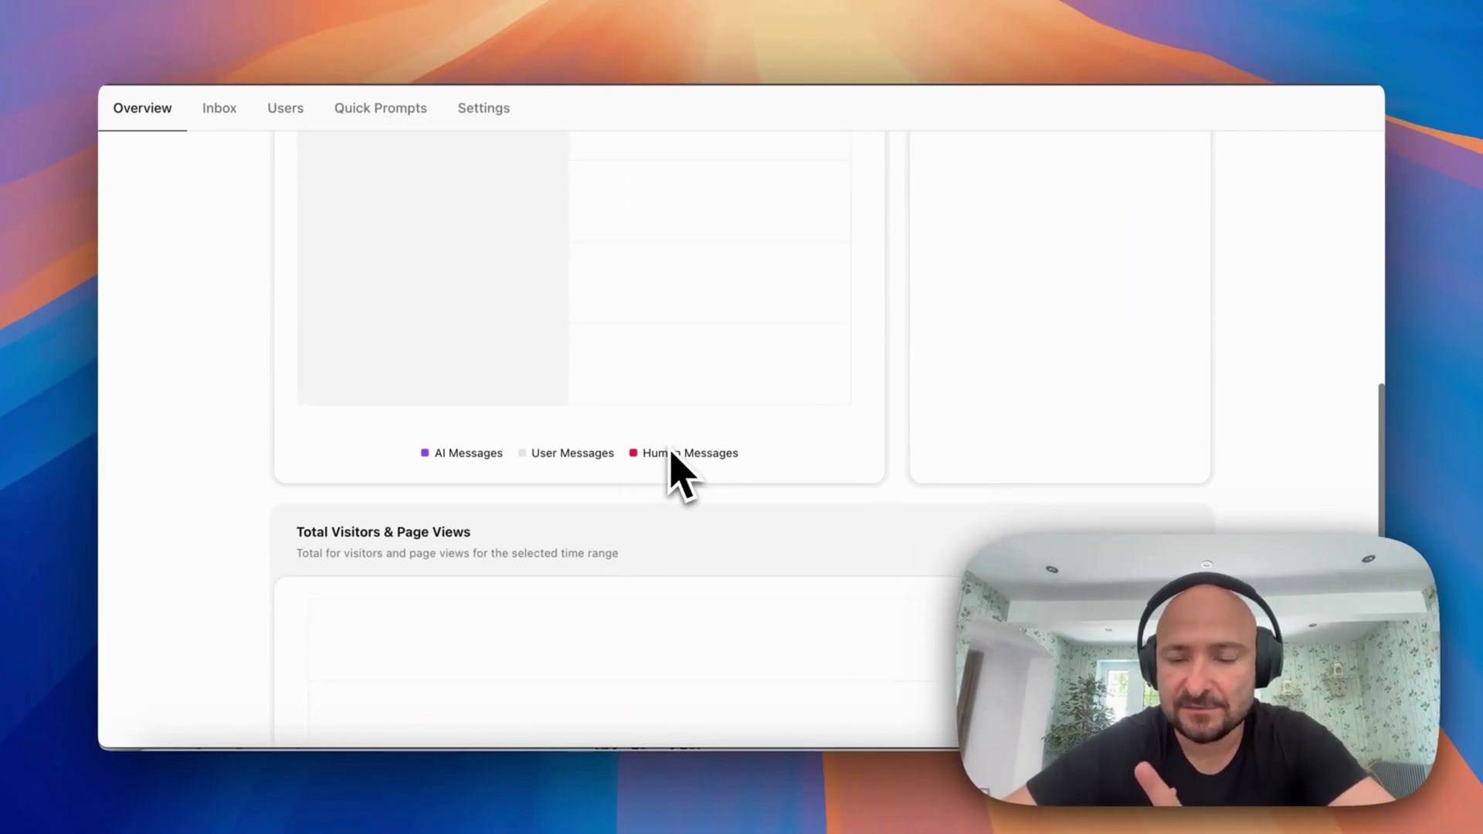
{"action": "scroll", "coordinate": [672, 471], "scroll_direction": "up", "scroll_amount": 8}
{"action": "scroll", "coordinate": [679, 475], "scroll_direction": "up", "scroll_amount": 5}
{"action": "scroll", "coordinate": [680, 475], "scroll_direction": "down", "scroll_amount": 5}
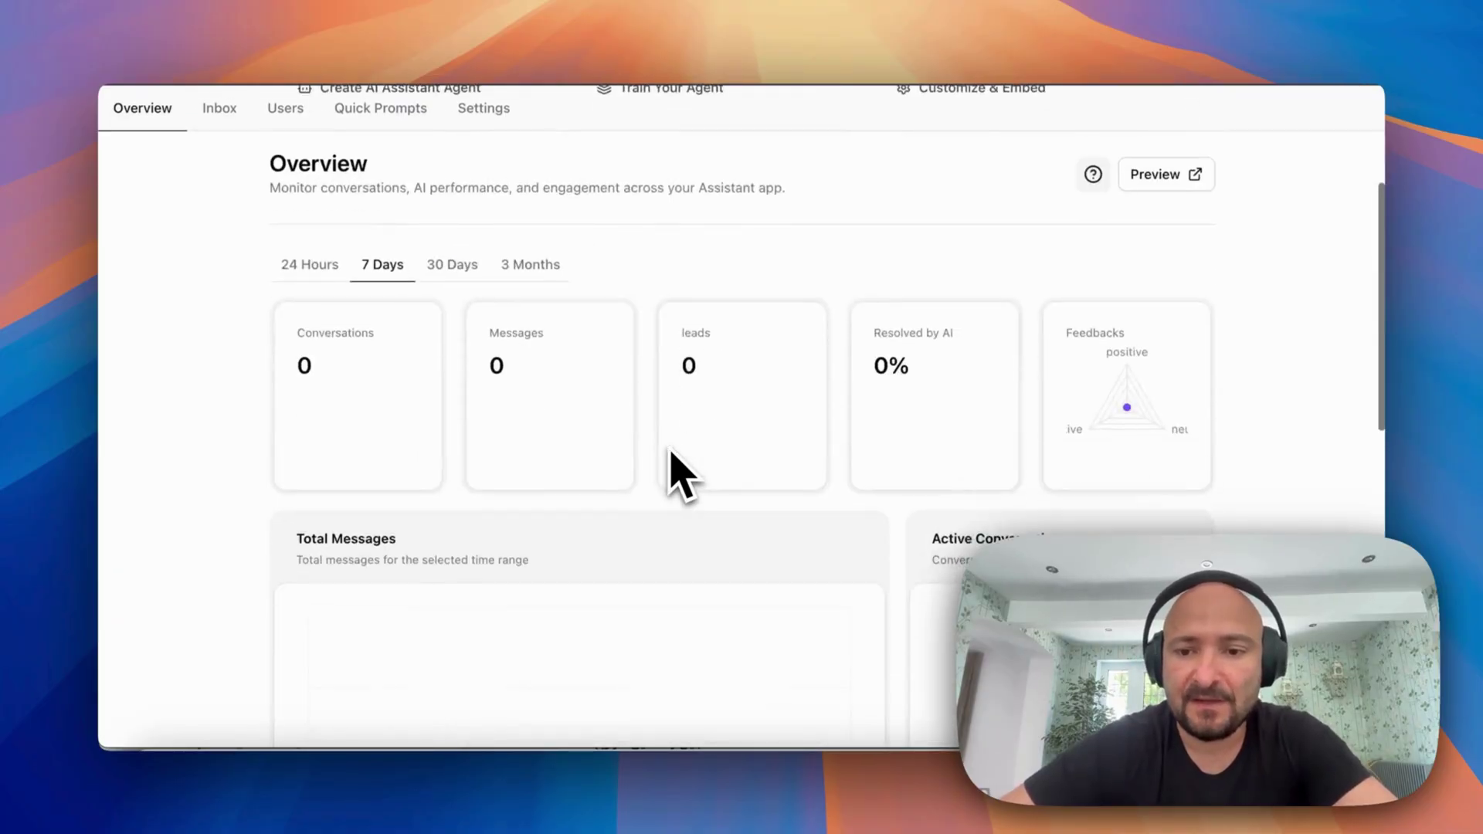
{"action": "scroll", "coordinate": [679, 475], "scroll_direction": "down", "scroll_amount": 10}
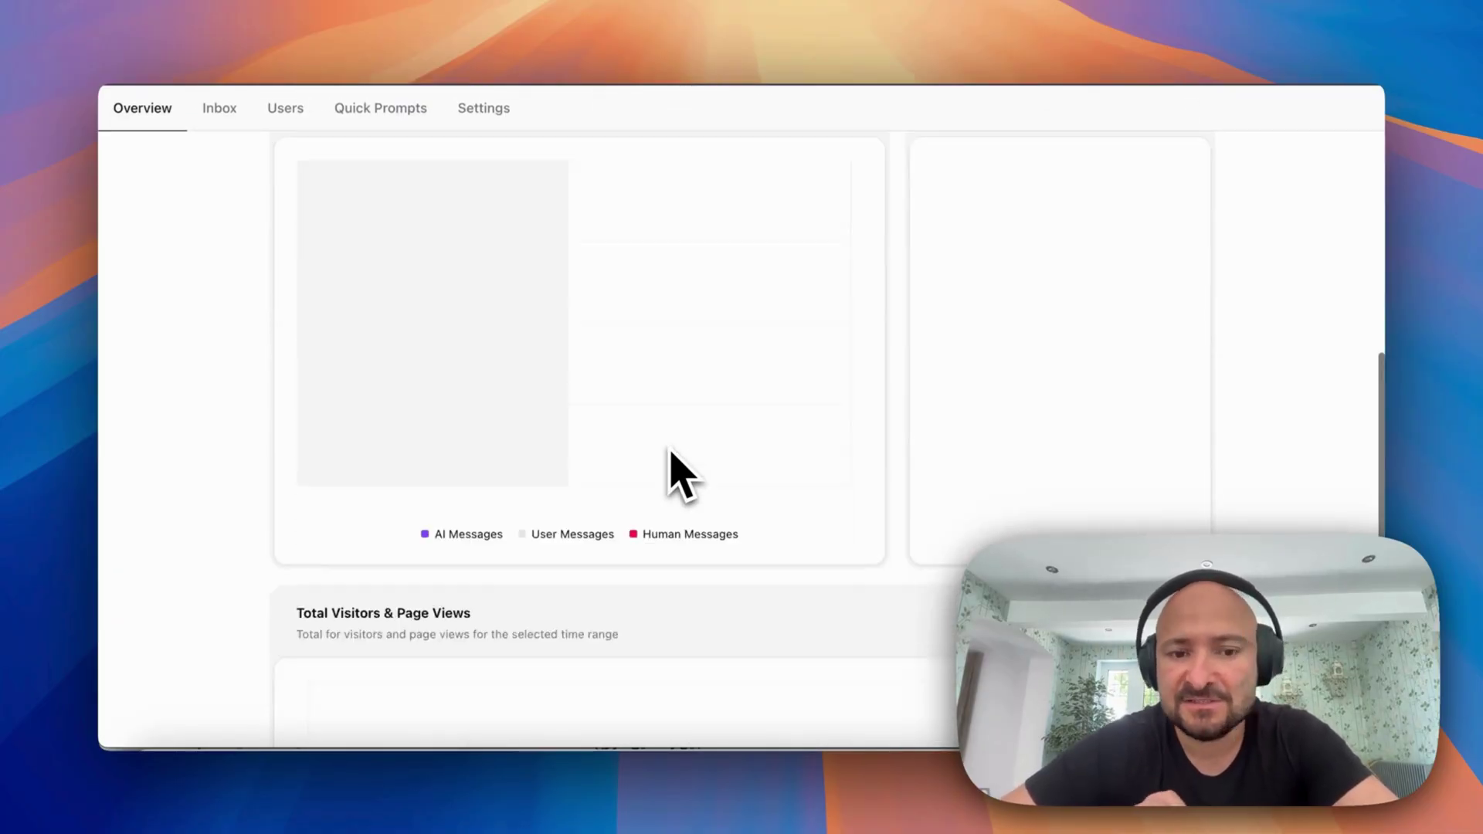
{"action": "scroll", "coordinate": [670, 454], "scroll_direction": "up", "scroll_amount": 10}
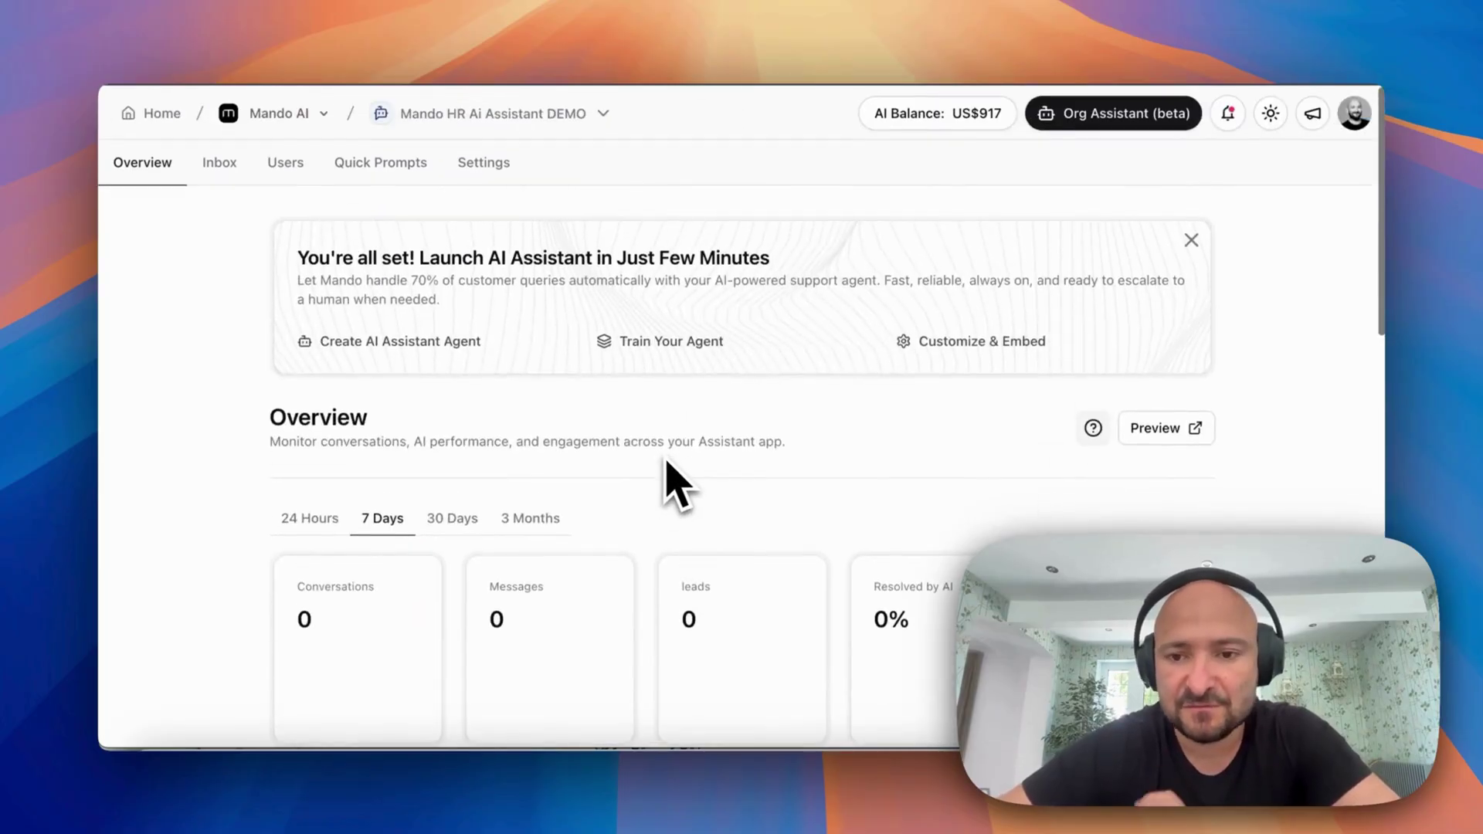
{"action": "left_click", "coordinate": [485, 162]}
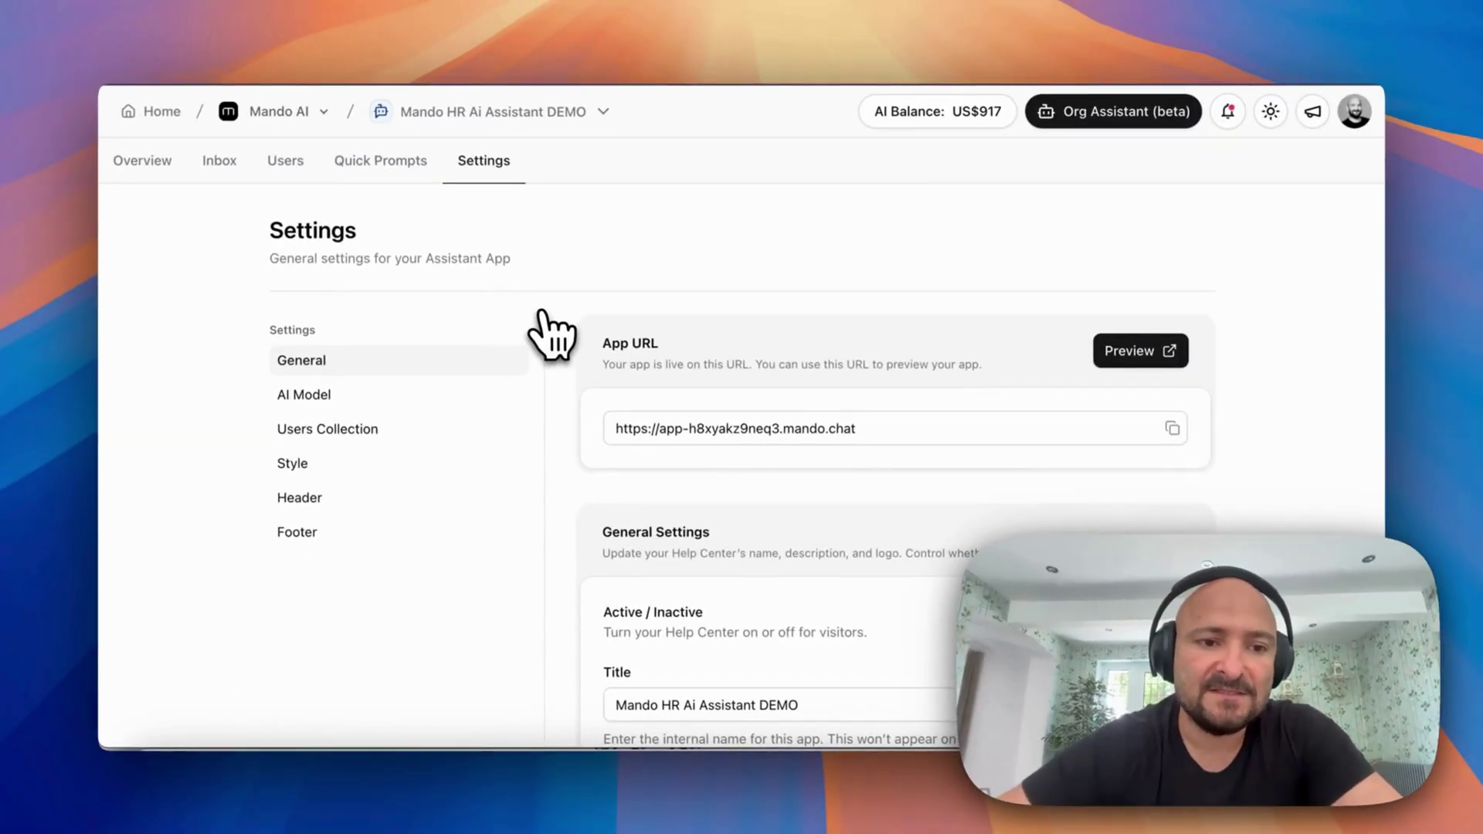
Switch on Enable Password Protection in the assistant's Settings
{"action": "scroll", "coordinate": [591, 471], "scroll_direction": "down", "scroll_amount": 2}
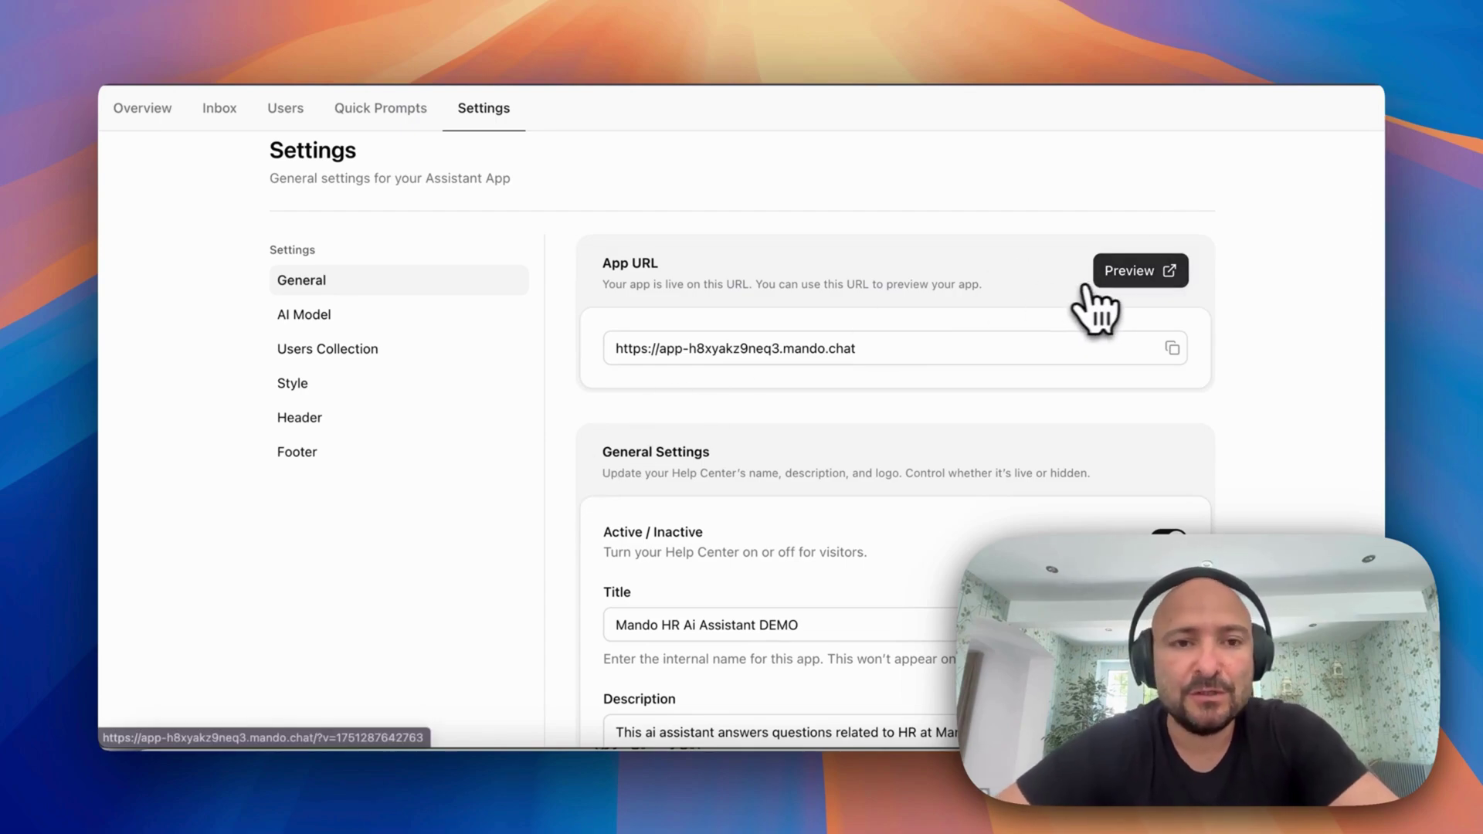
{"action": "scroll", "coordinate": [1085, 332], "scroll_direction": "down", "scroll_amount": 2}
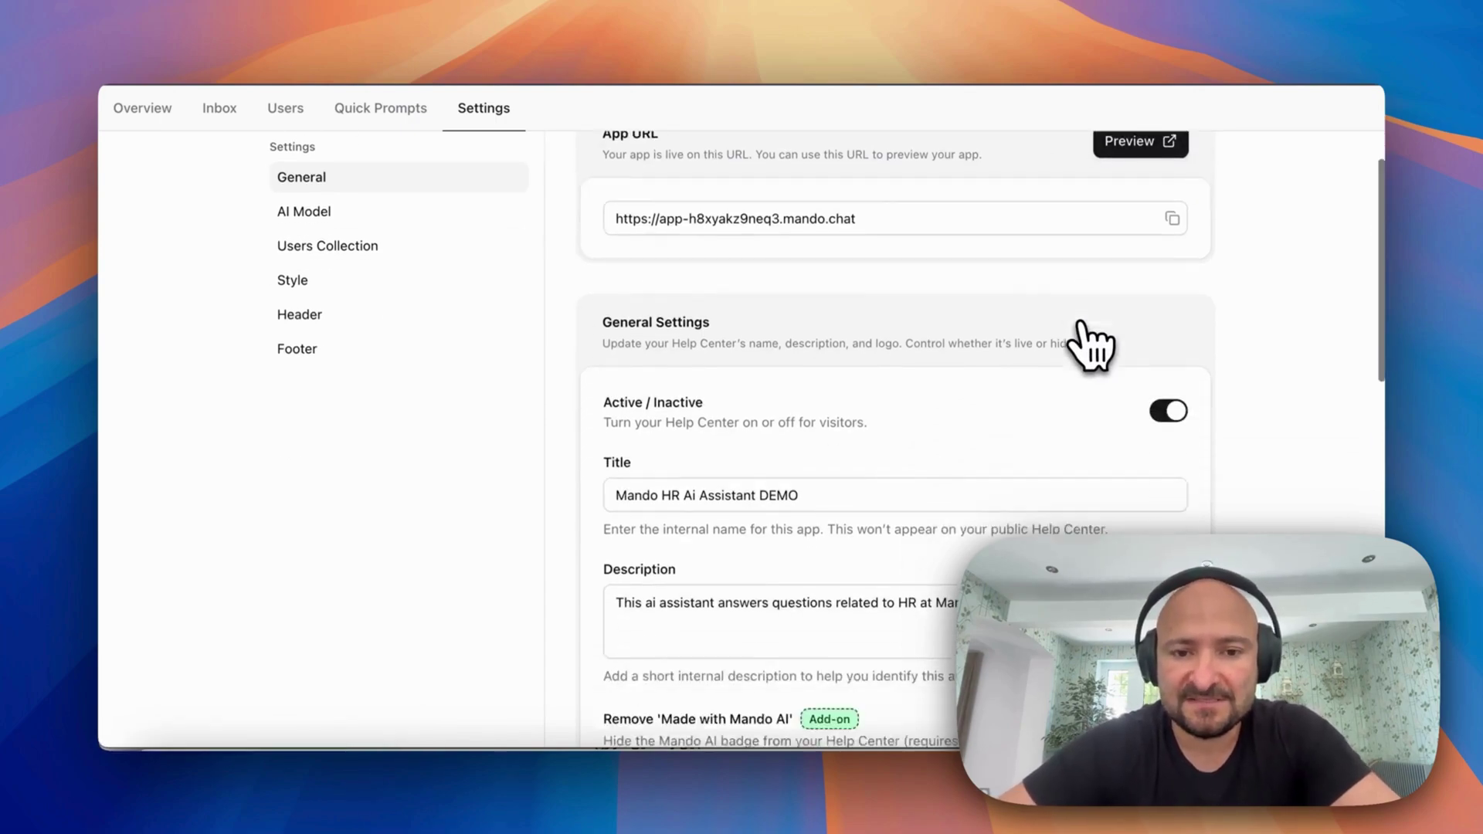
{"action": "scroll", "coordinate": [1091, 344], "scroll_direction": "down", "scroll_amount": 2}
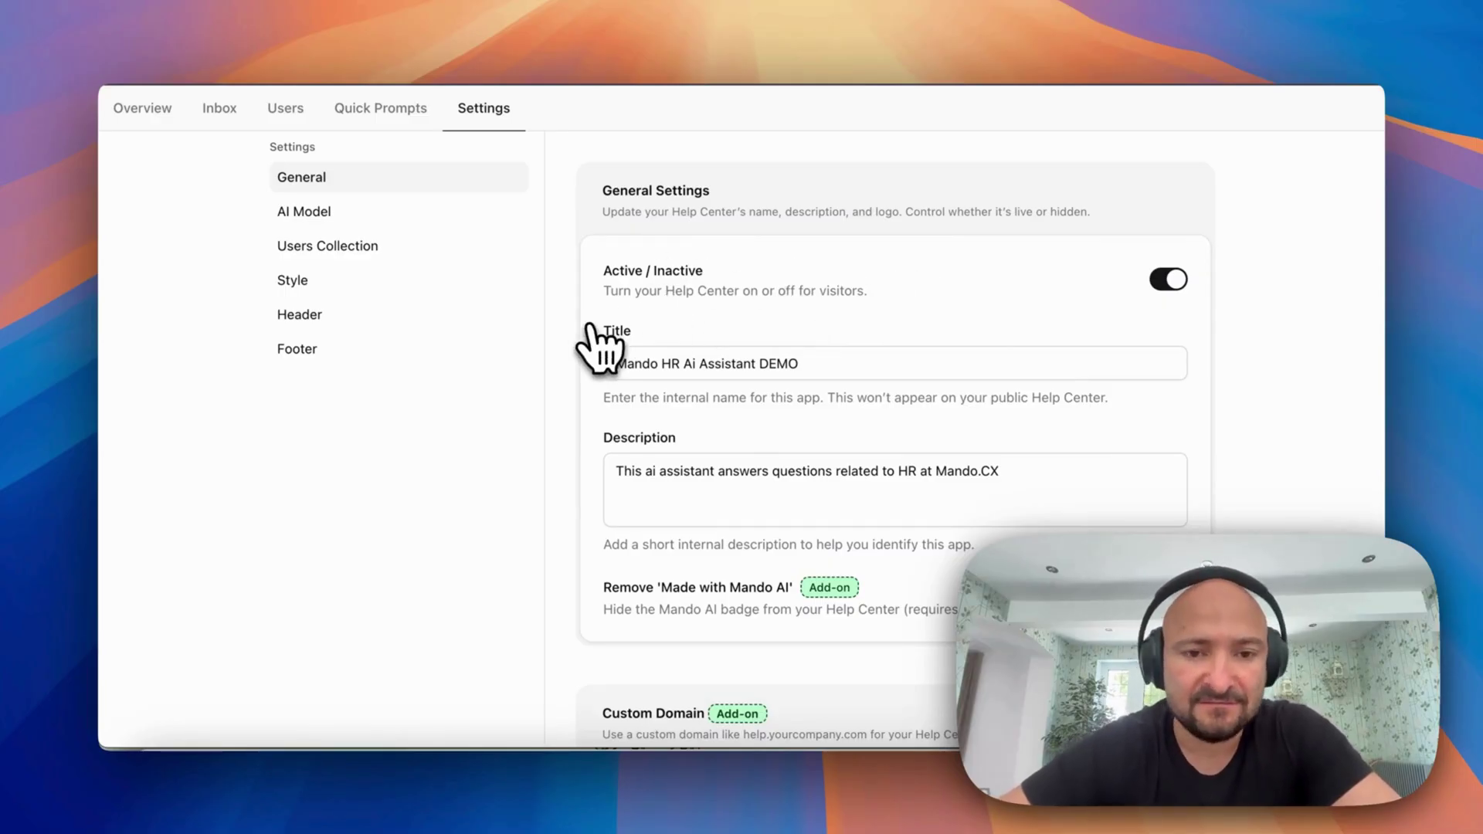
{"action": "scroll", "coordinate": [854, 386], "scroll_direction": "down", "scroll_amount": 1}
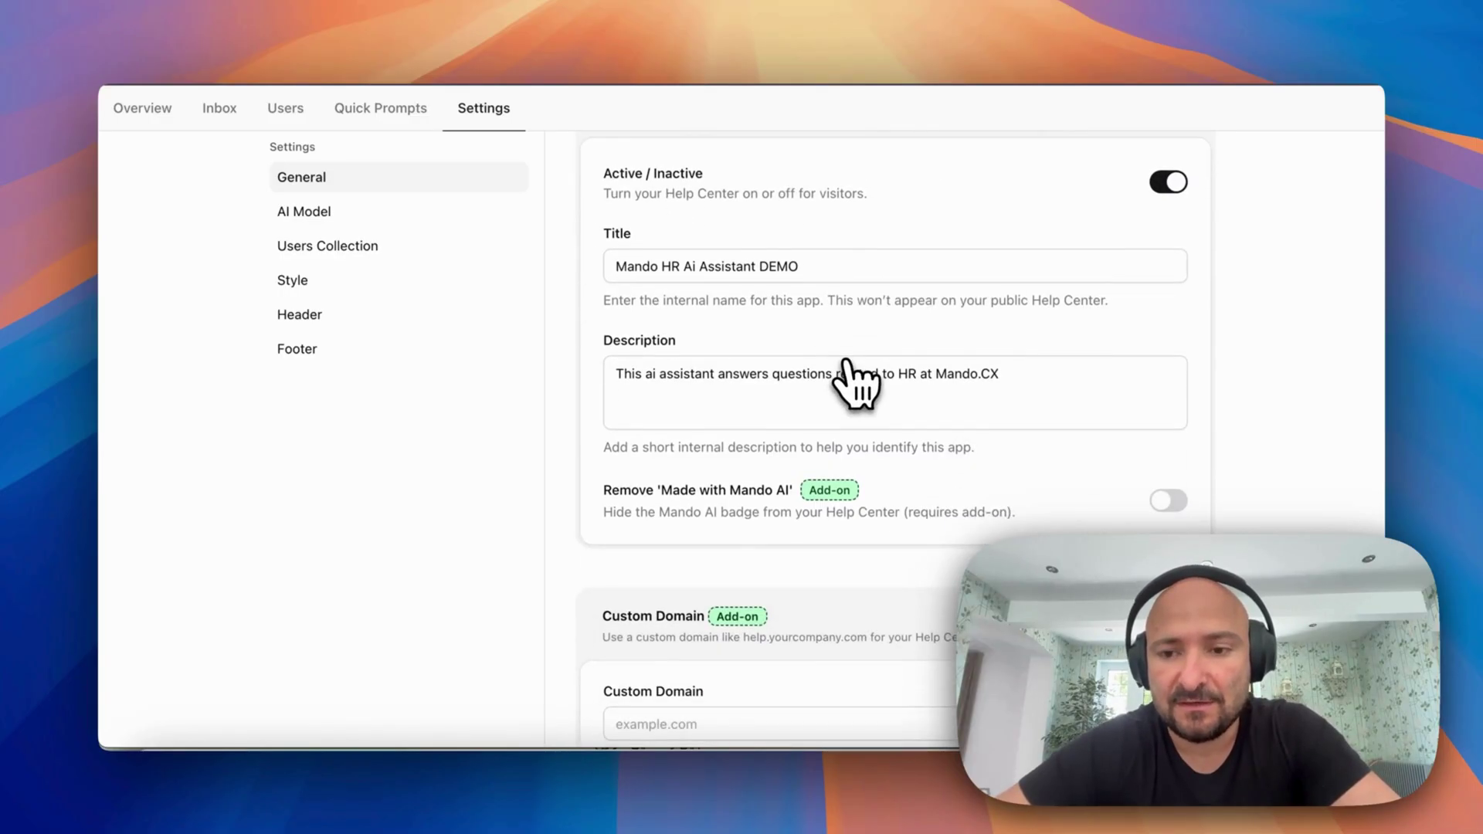
{"action": "scroll", "coordinate": [849, 370], "scroll_direction": "down", "scroll_amount": 2}
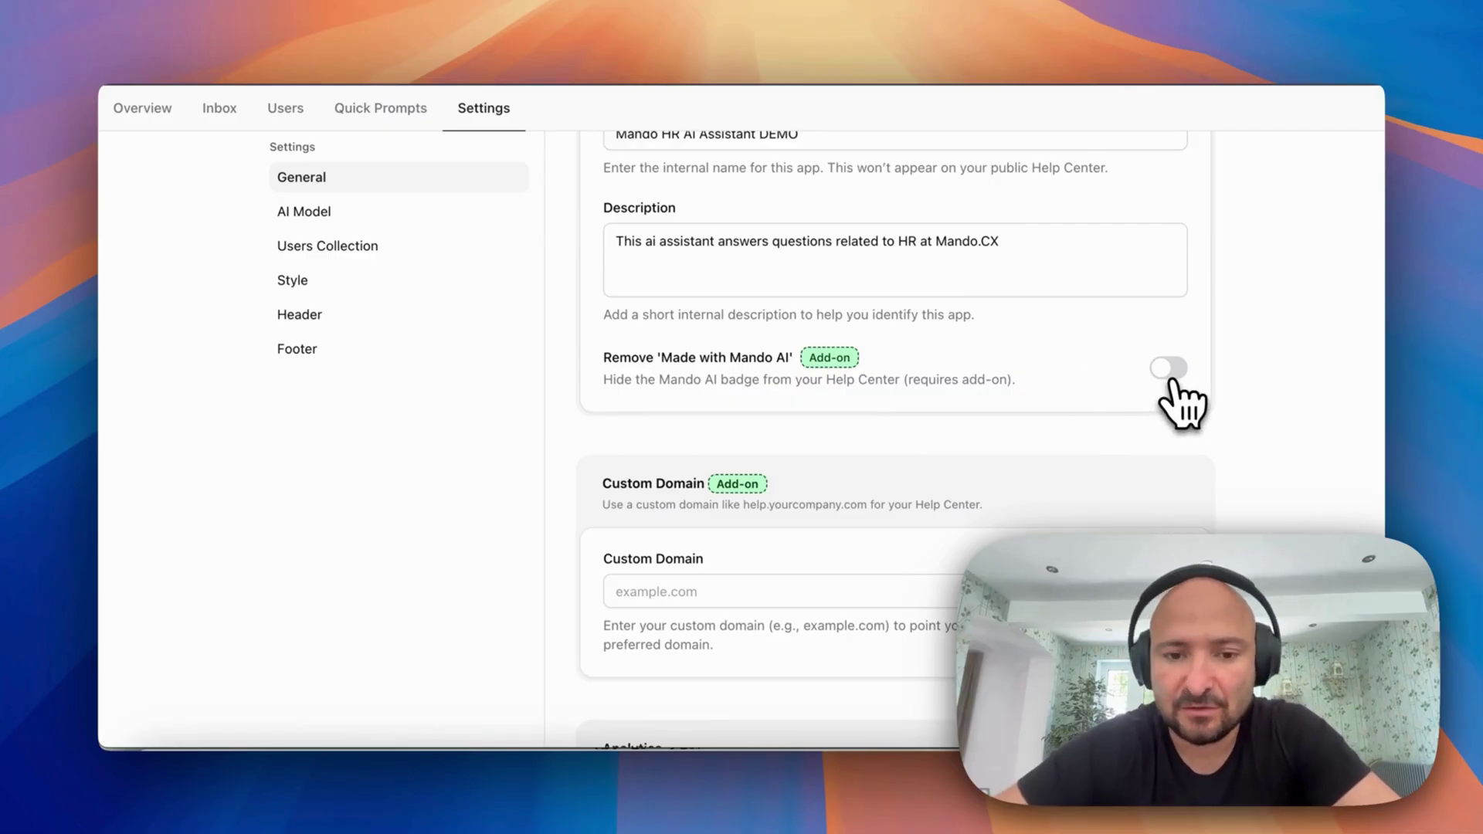
{"action": "scroll", "coordinate": [1177, 386], "scroll_direction": "down", "scroll_amount": 5}
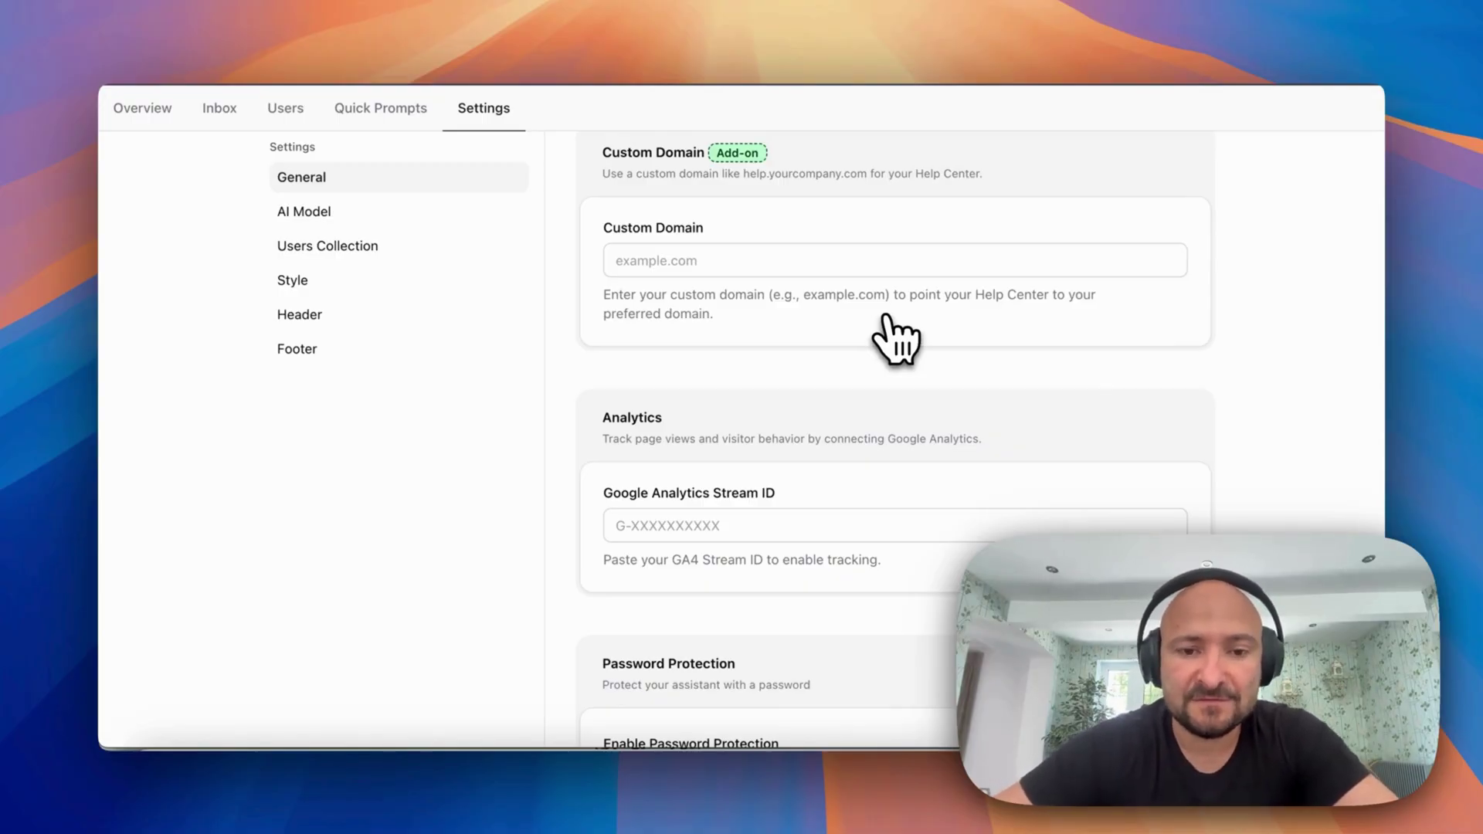
{"action": "scroll", "coordinate": [896, 340], "scroll_direction": "down", "scroll_amount": 3}
{"action": "scroll", "coordinate": [613, 529], "scroll_direction": "down", "scroll_amount": 2}
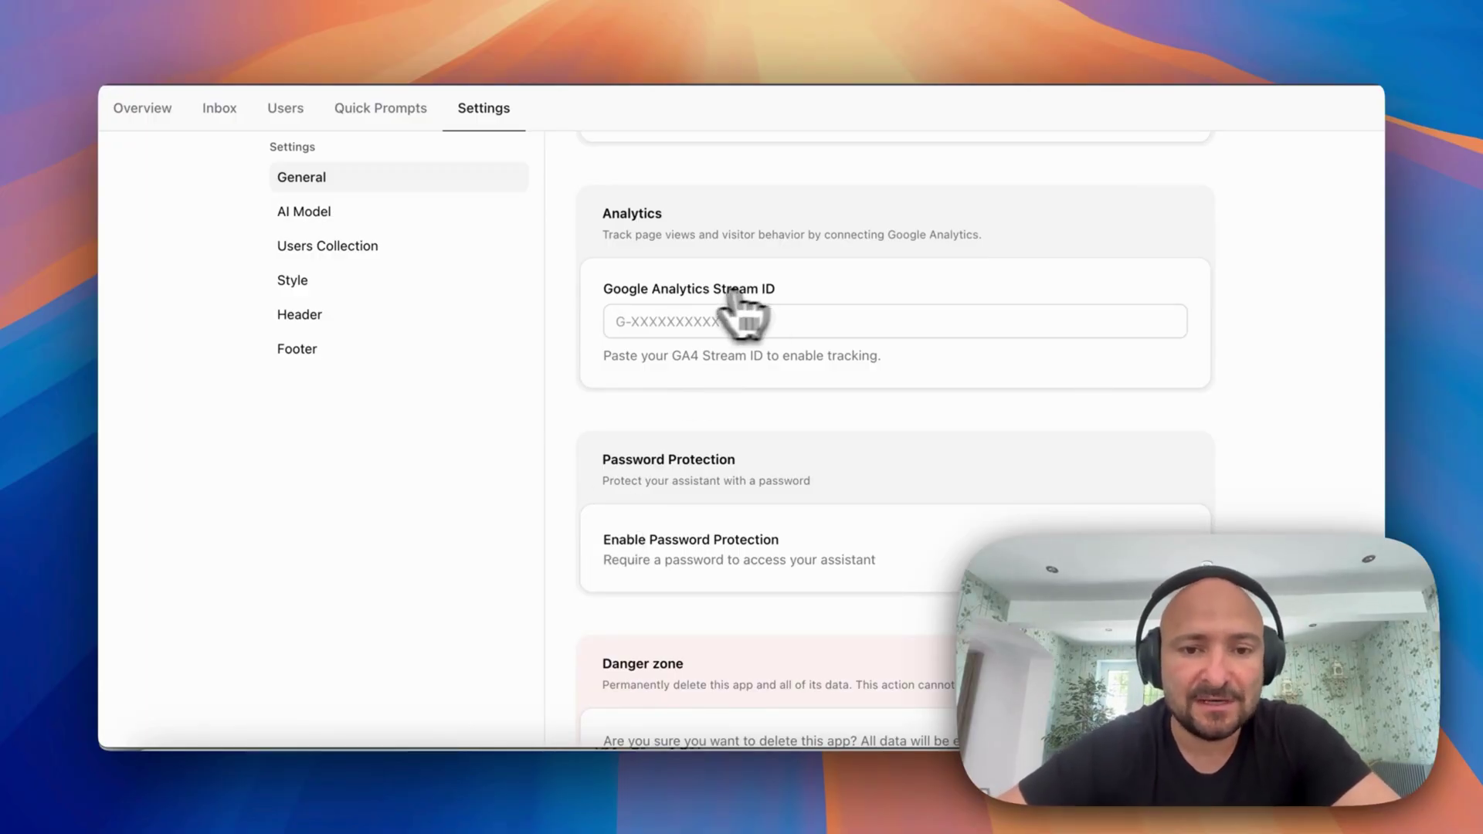
{"action": "scroll", "coordinate": [667, 319], "scroll_direction": "down", "scroll_amount": 2}
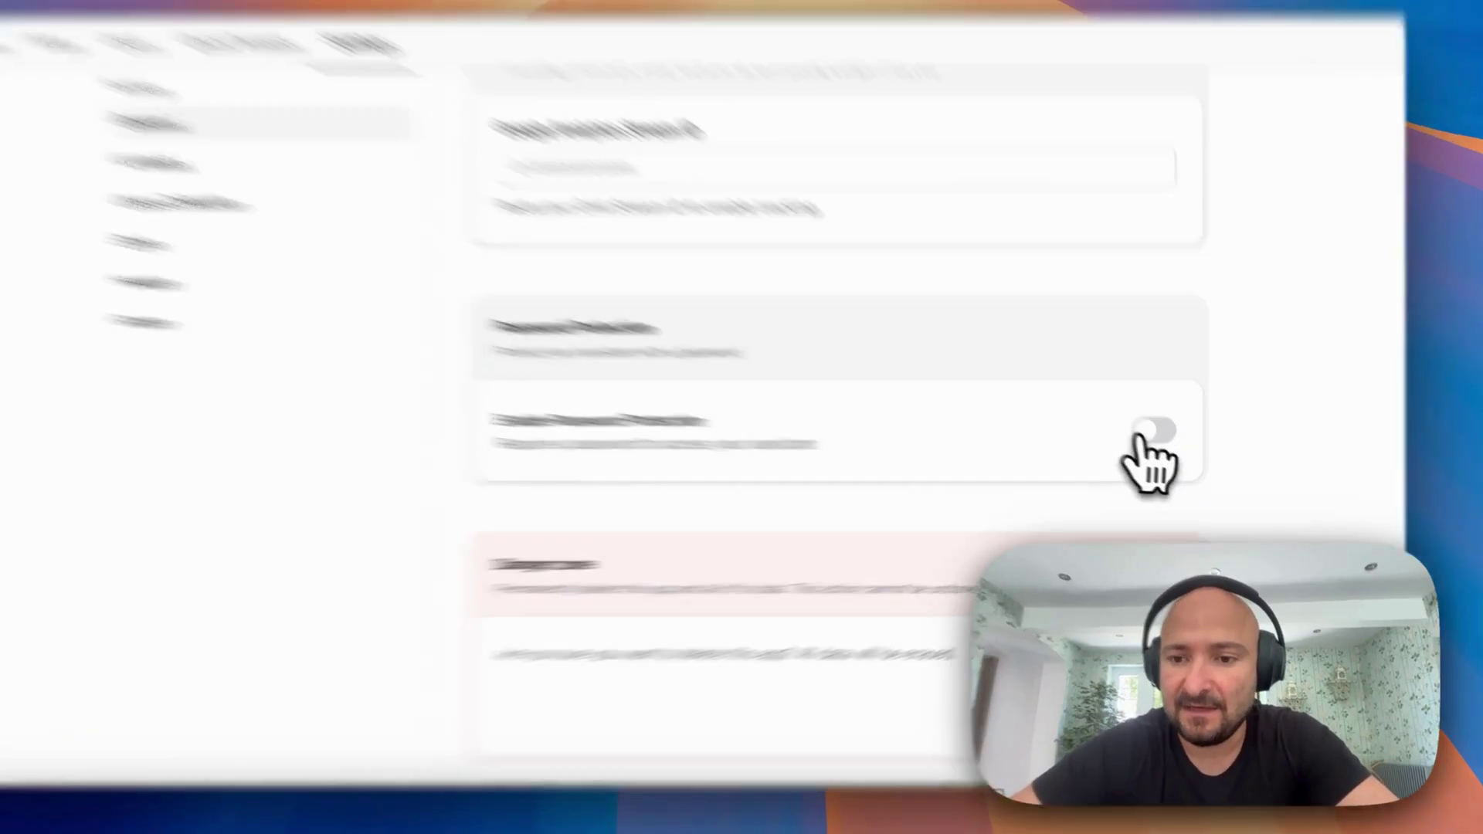
{"action": "left_click", "coordinate": [1168, 441]}
Enter an access password and save the settings
{"action": "left_click", "coordinate": [404, 472]}
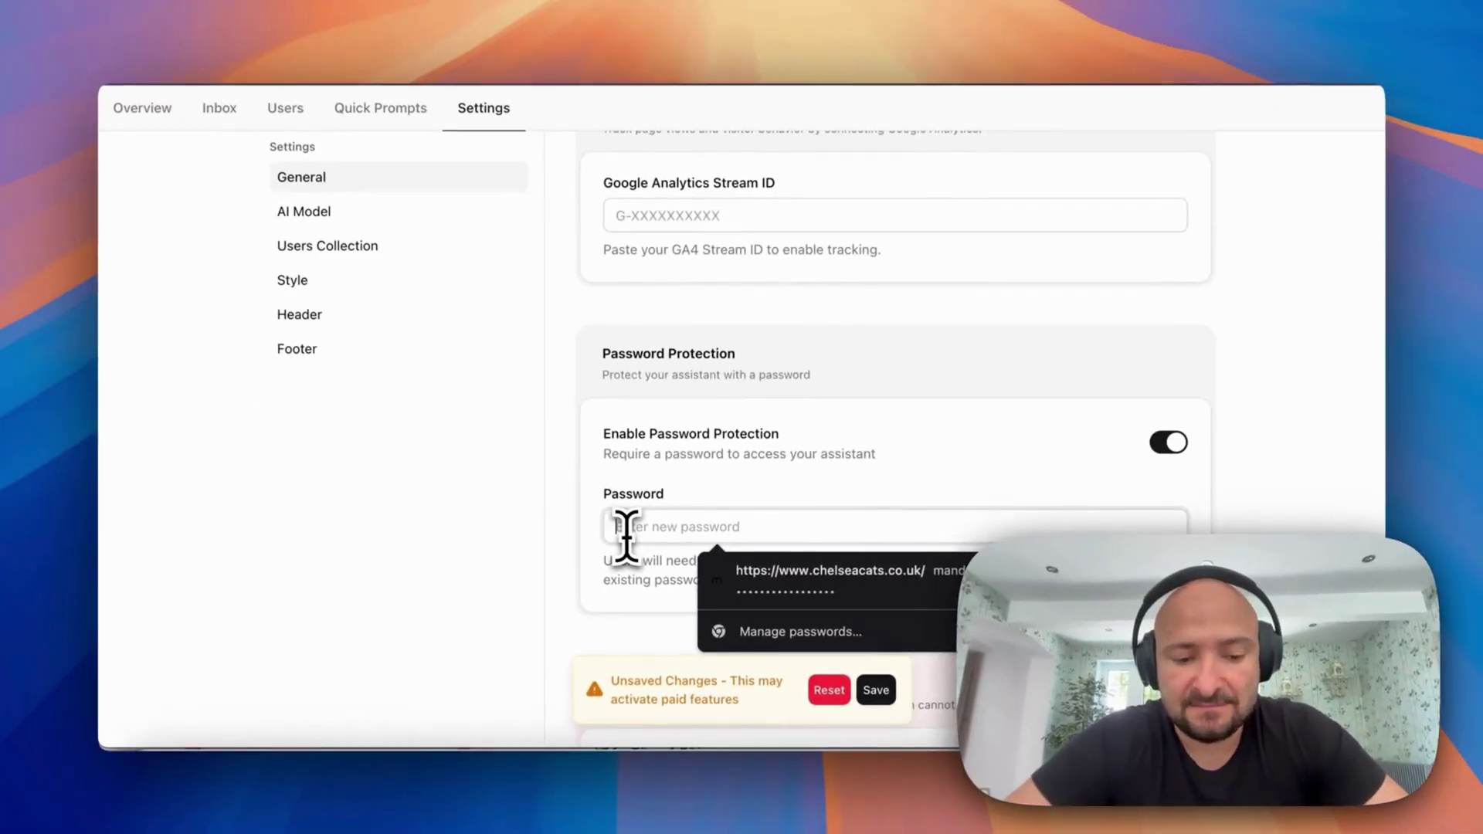
{"action": "type", "text": "a"}
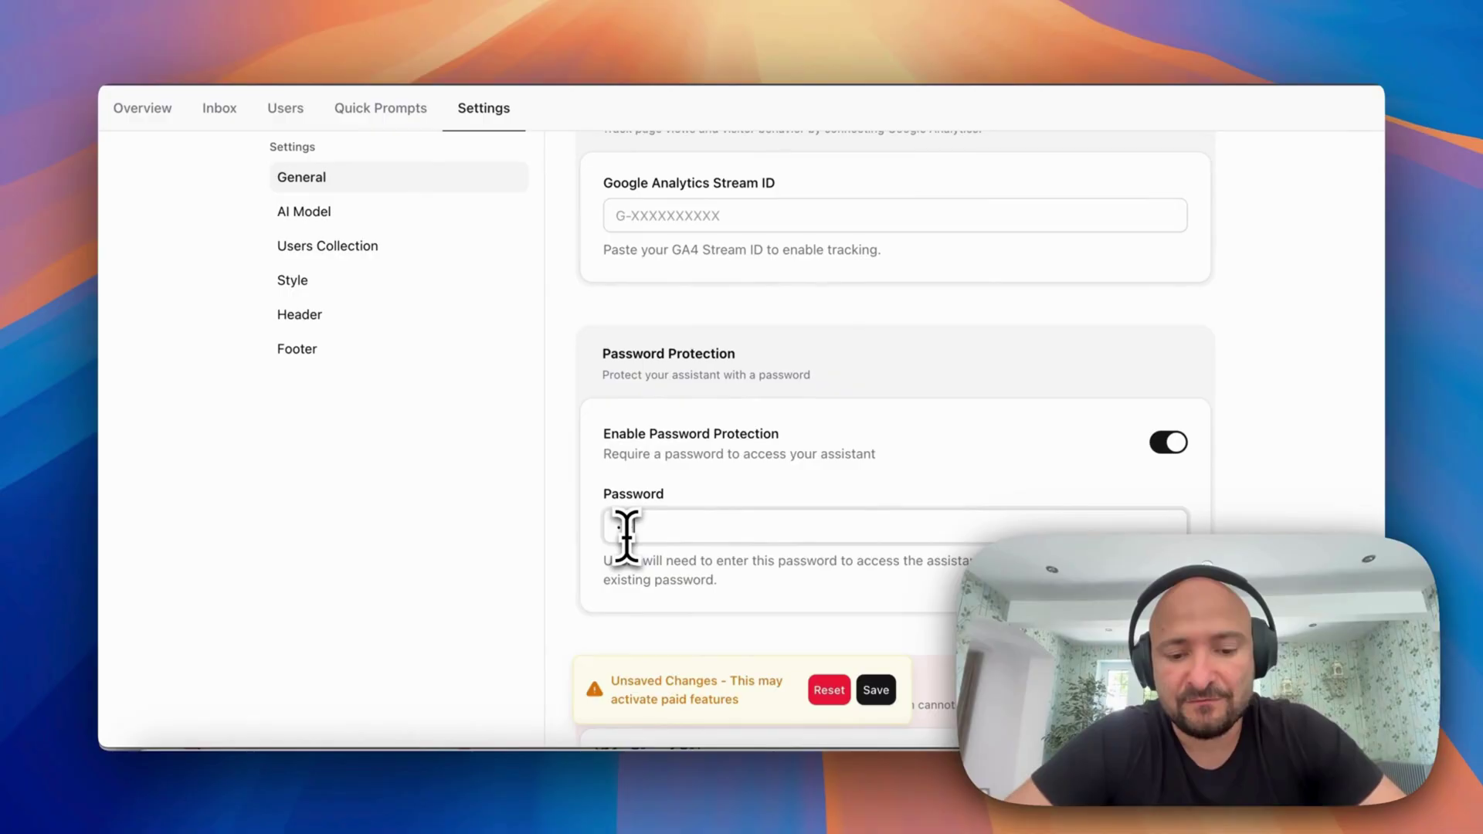
{"action": "scroll", "coordinate": [934, 563], "scroll_direction": "down", "scroll_amount": 4}
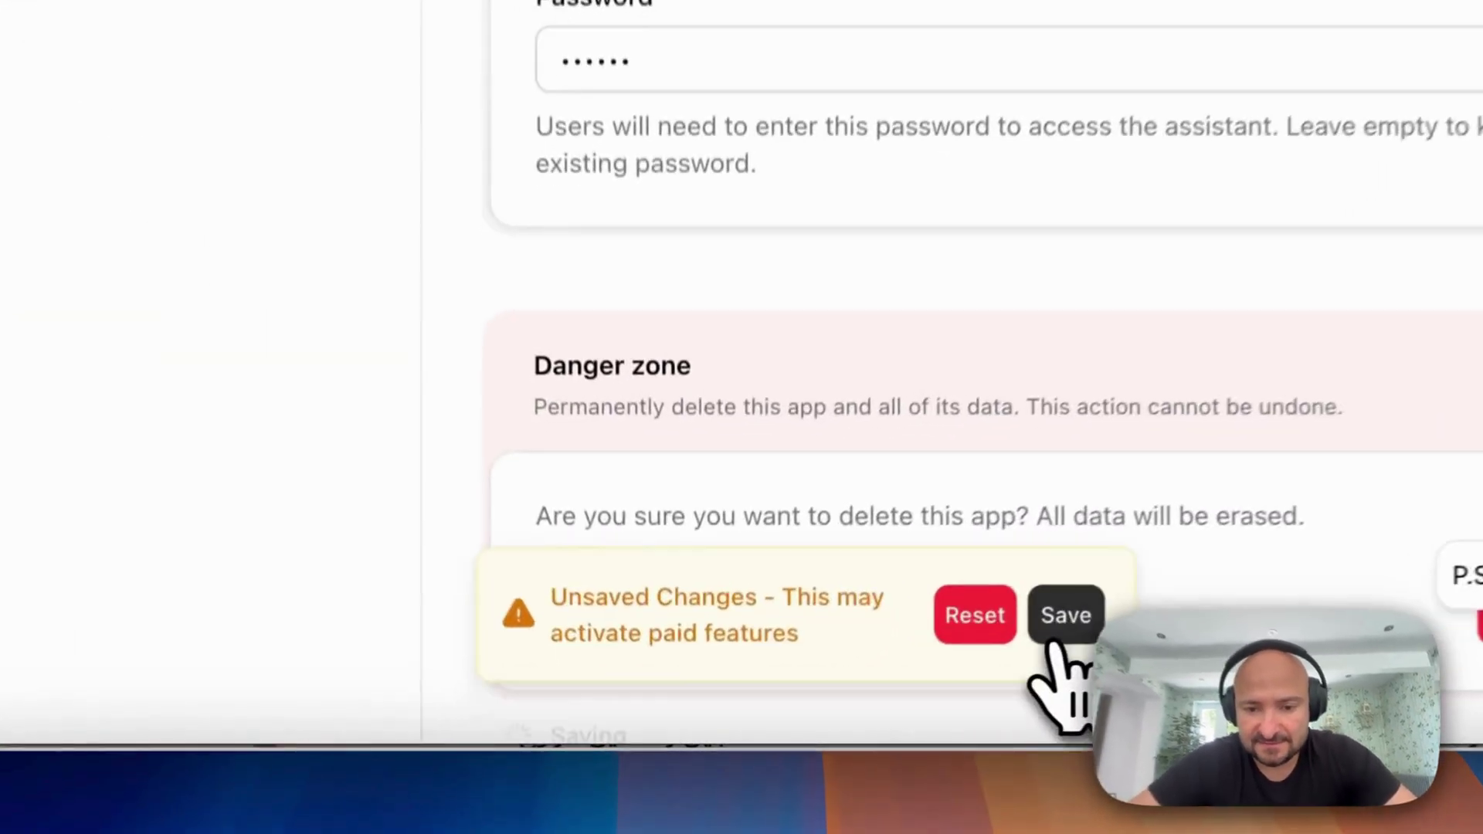
{"action": "left_click", "coordinate": [876, 690]}
{"action": "scroll", "coordinate": [475, 203], "scroll_direction": "up", "scroll_amount": 10}
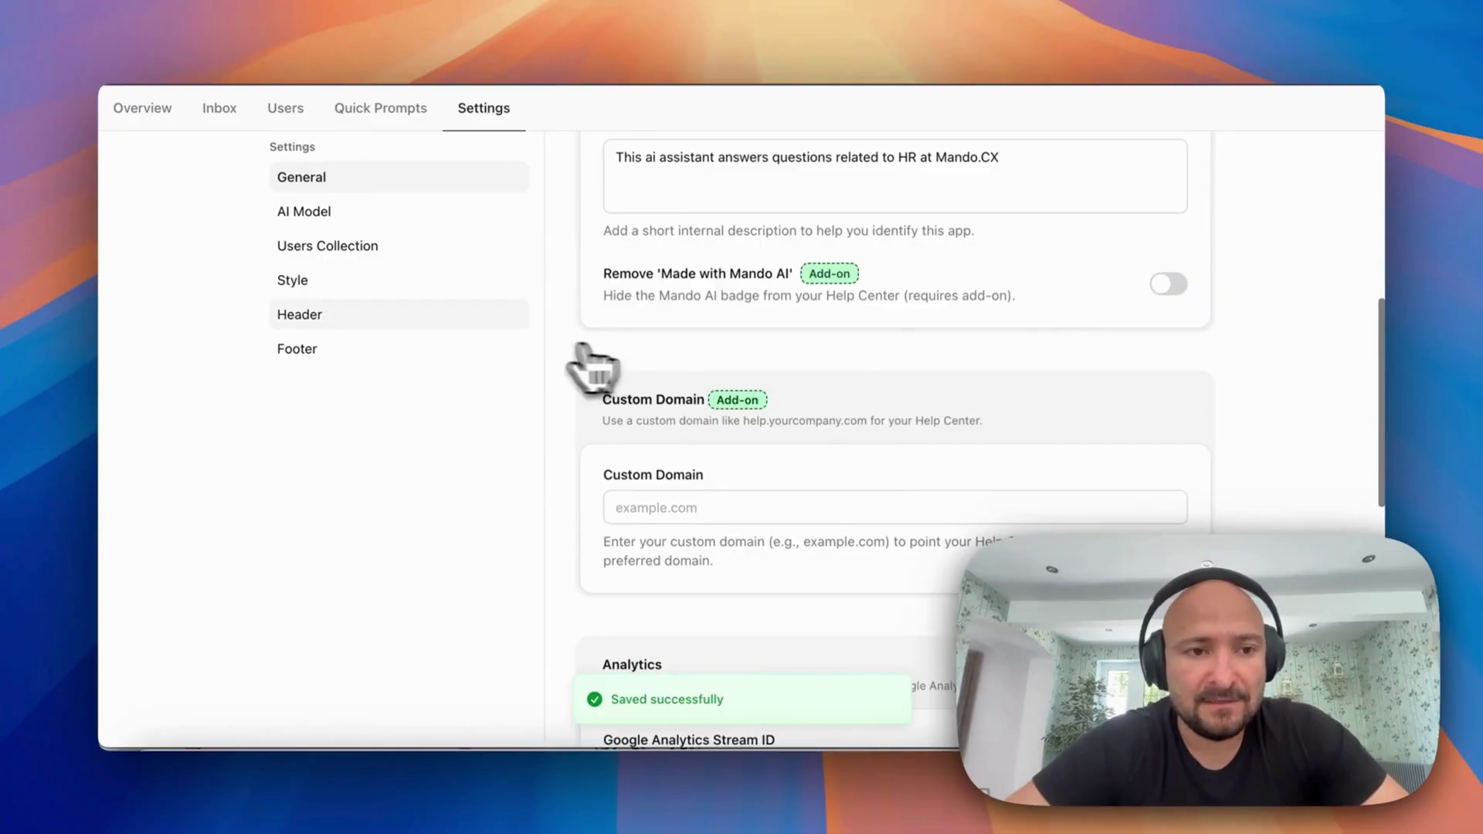
{"action": "left_click", "coordinate": [390, 216]}
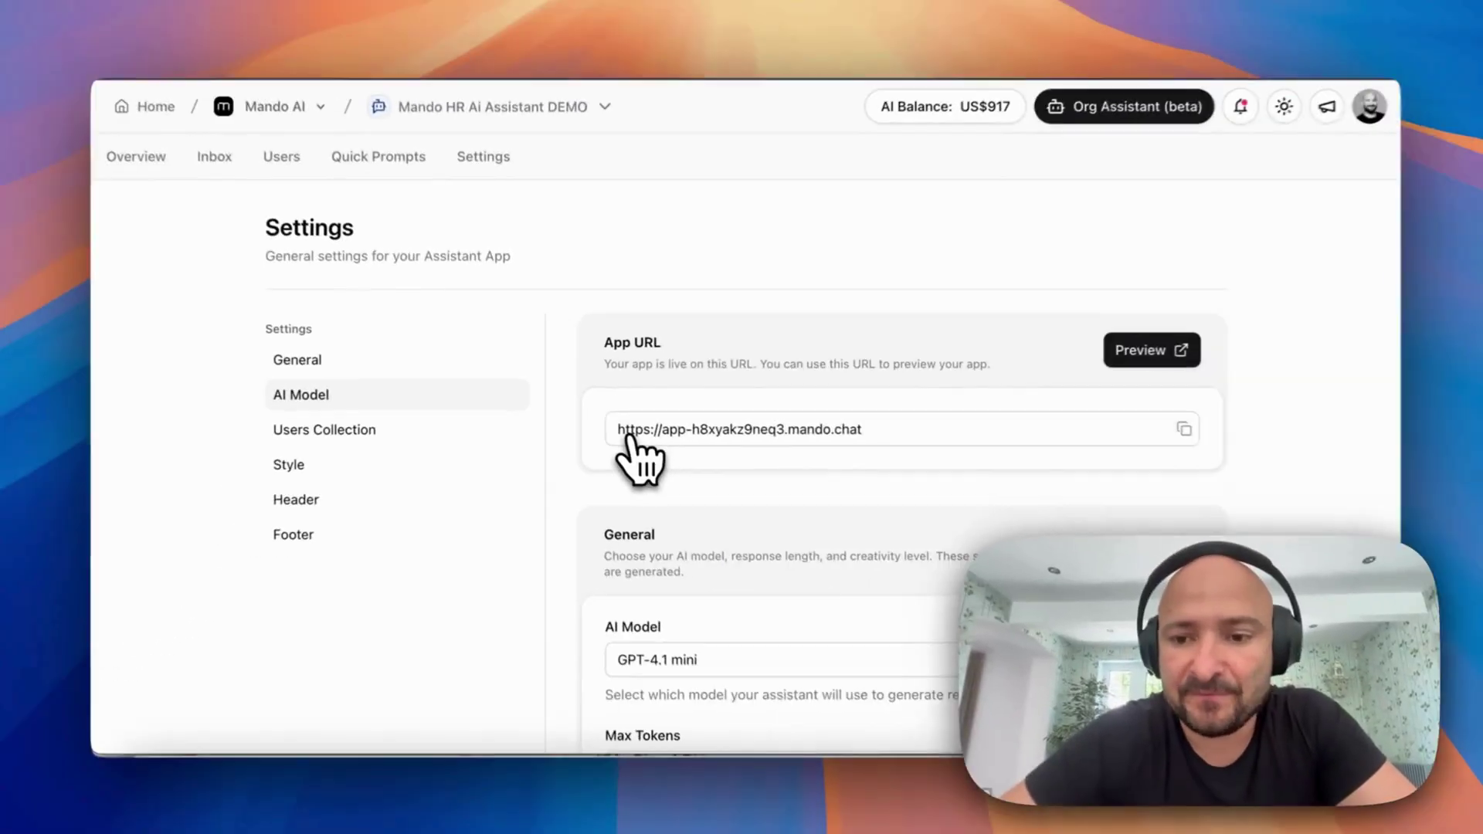
{"action": "scroll", "coordinate": [629, 455], "scroll_direction": "down", "scroll_amount": 5}
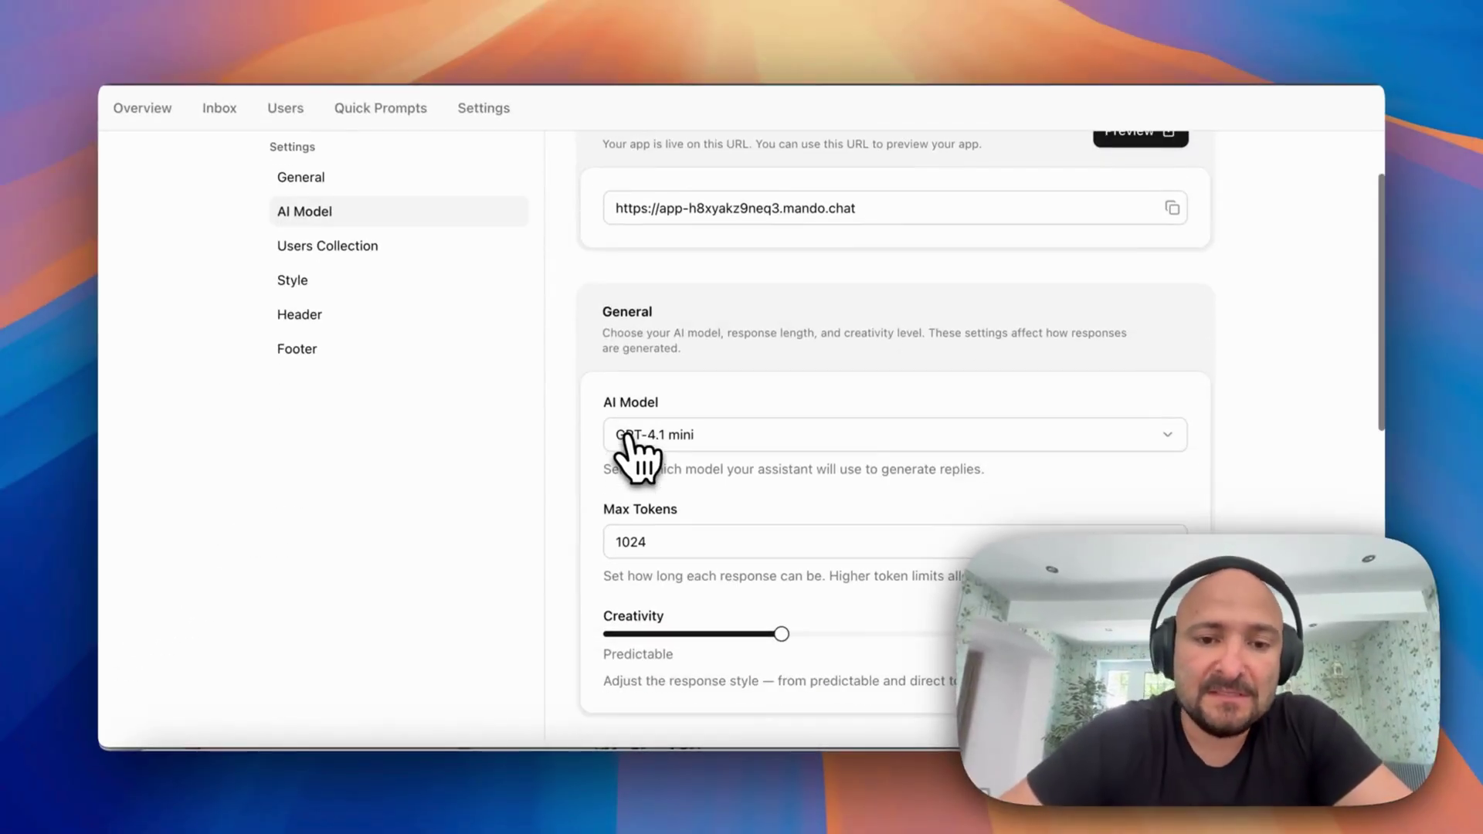
{"action": "scroll", "coordinate": [810, 322], "scroll_direction": "down", "scroll_amount": 3}
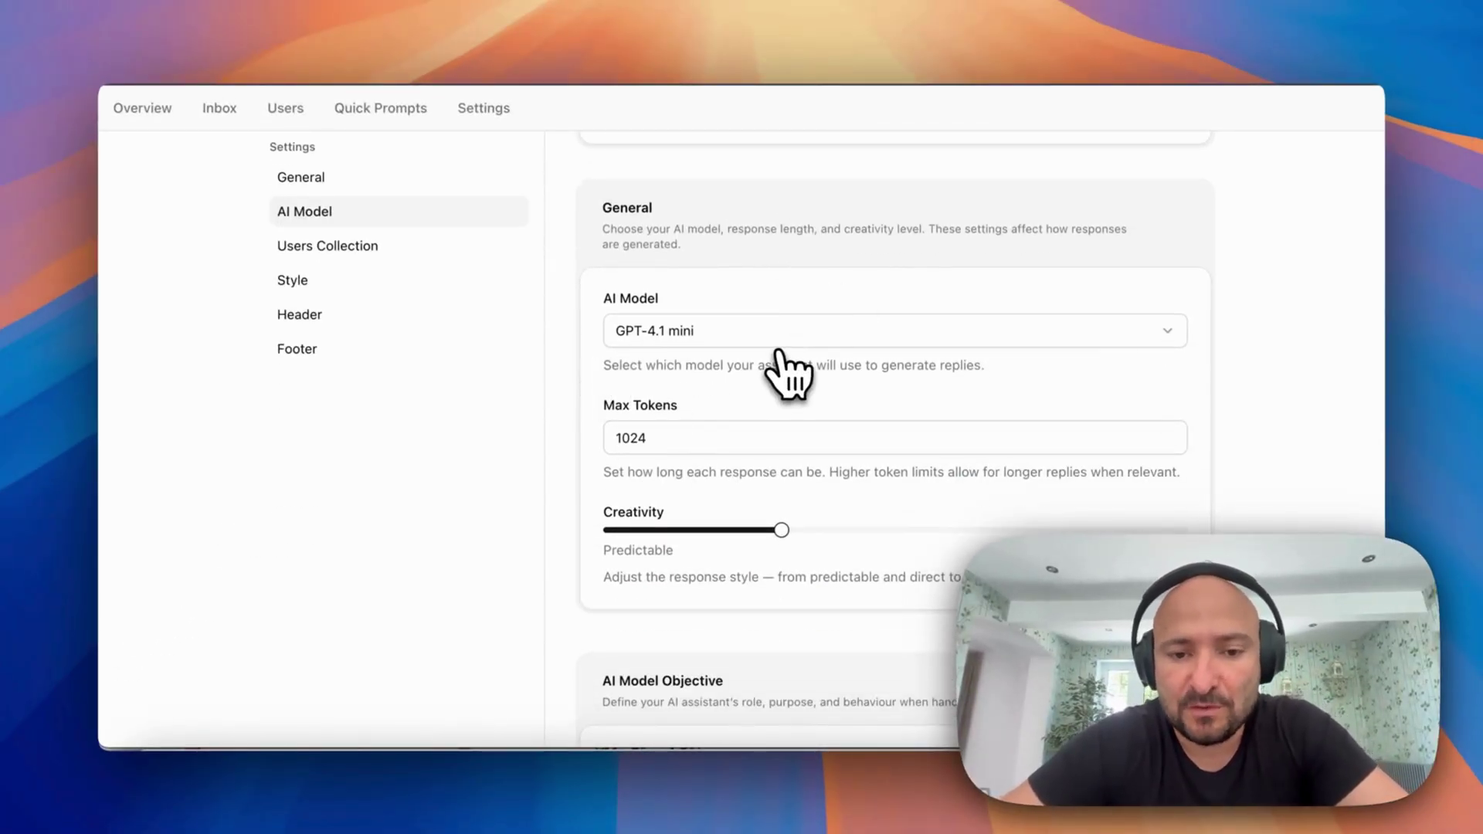
{"action": "scroll", "coordinate": [787, 372], "scroll_direction": "down", "scroll_amount": 3}
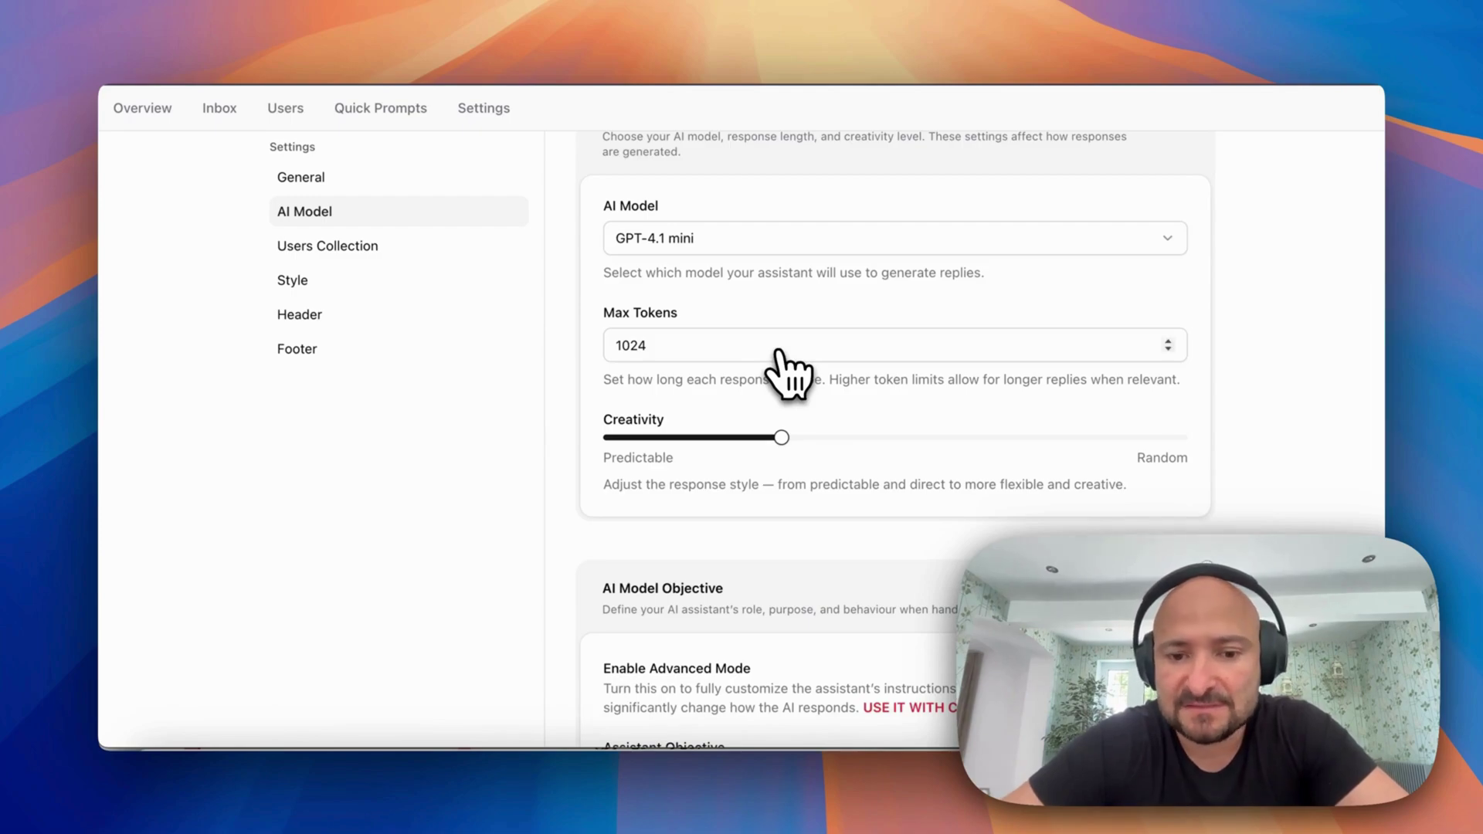
{"action": "left_click", "coordinate": [899, 240]}
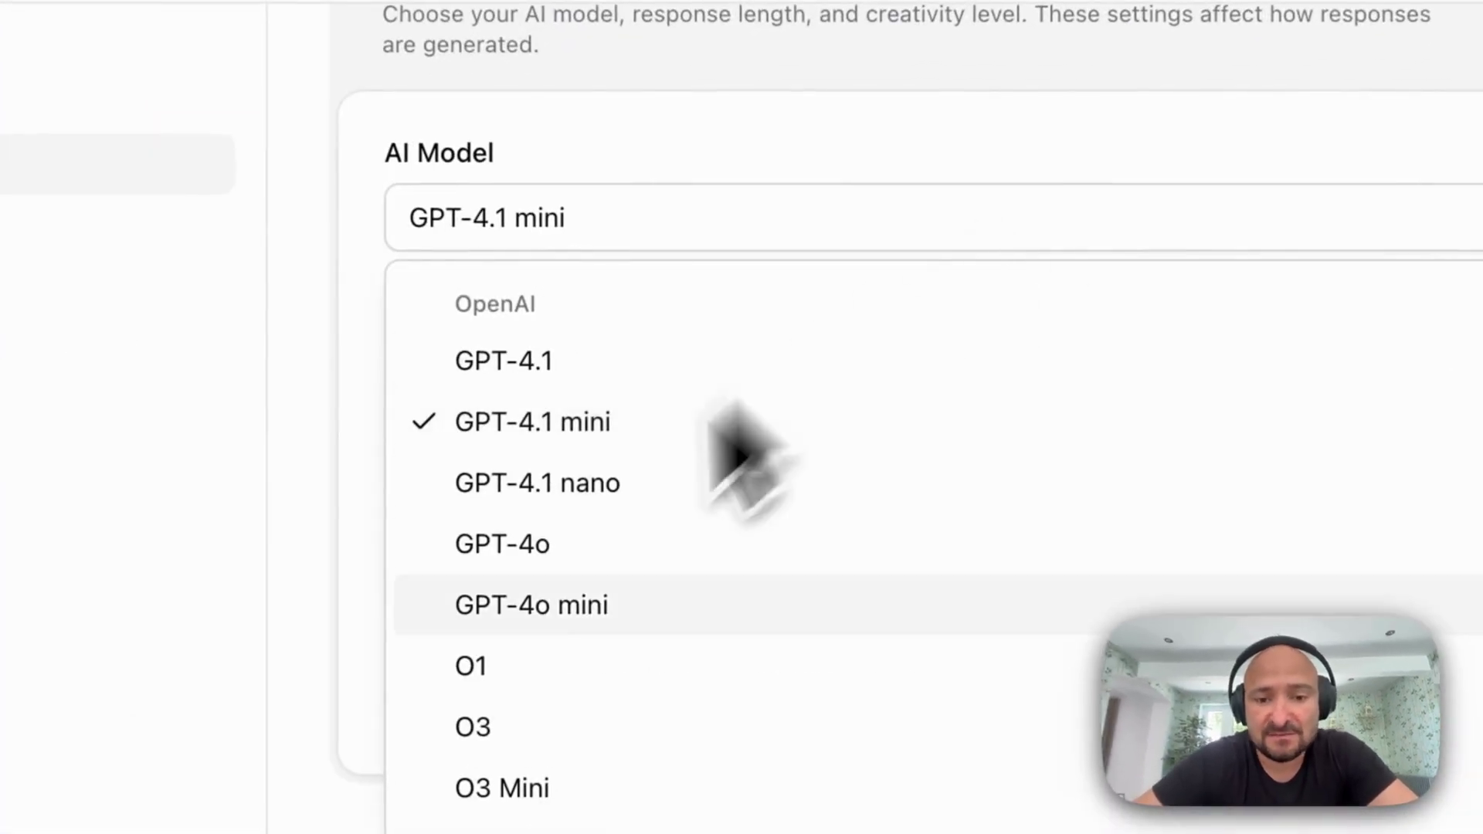
{"action": "scroll", "coordinate": [665, 432], "scroll_direction": "down", "scroll_amount": 3}
{"action": "scroll", "coordinate": [485, 649], "scroll_direction": "down", "scroll_amount": 10}
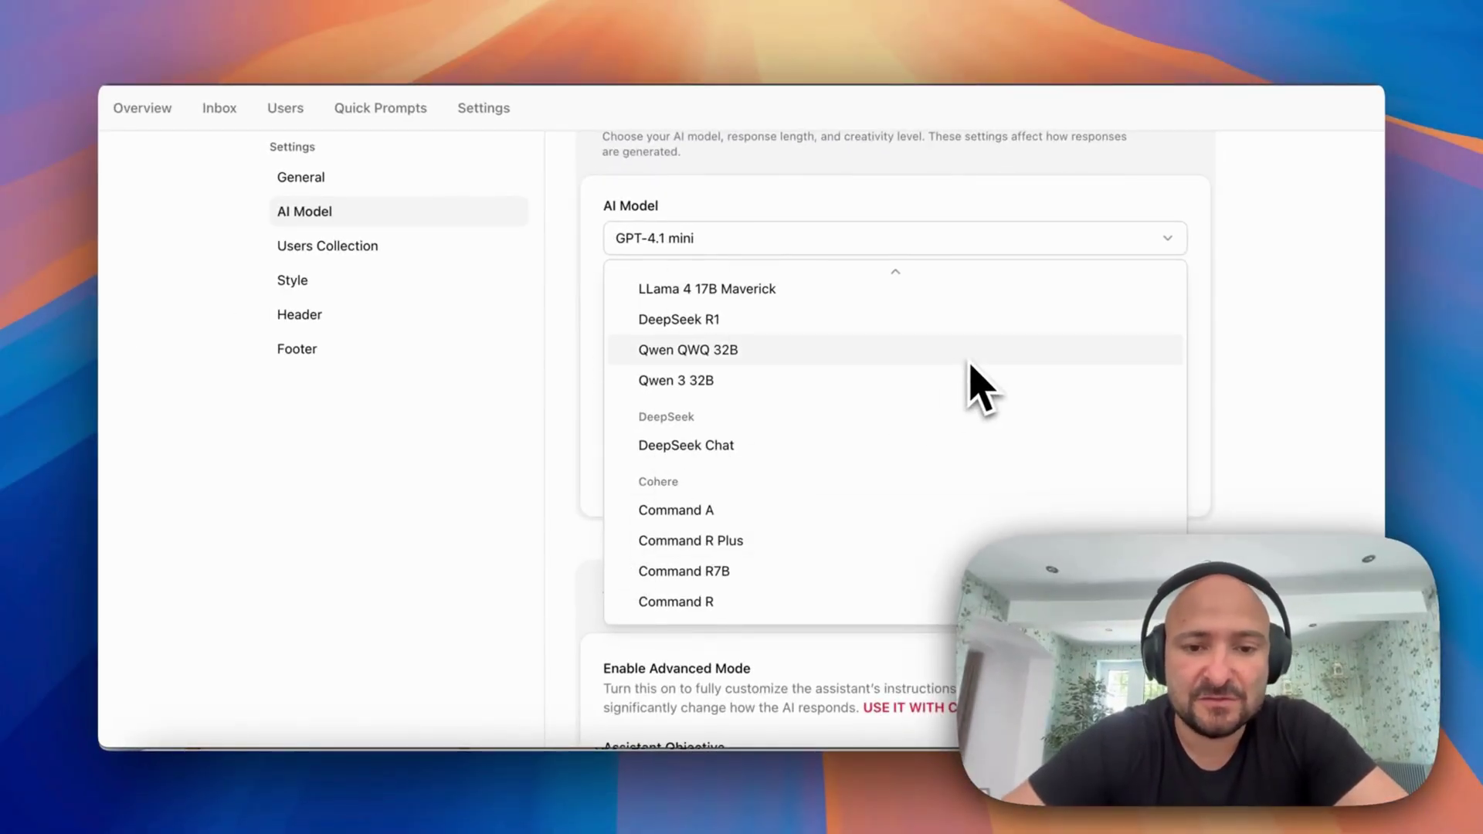
{"action": "left_click", "coordinate": [556, 353]}
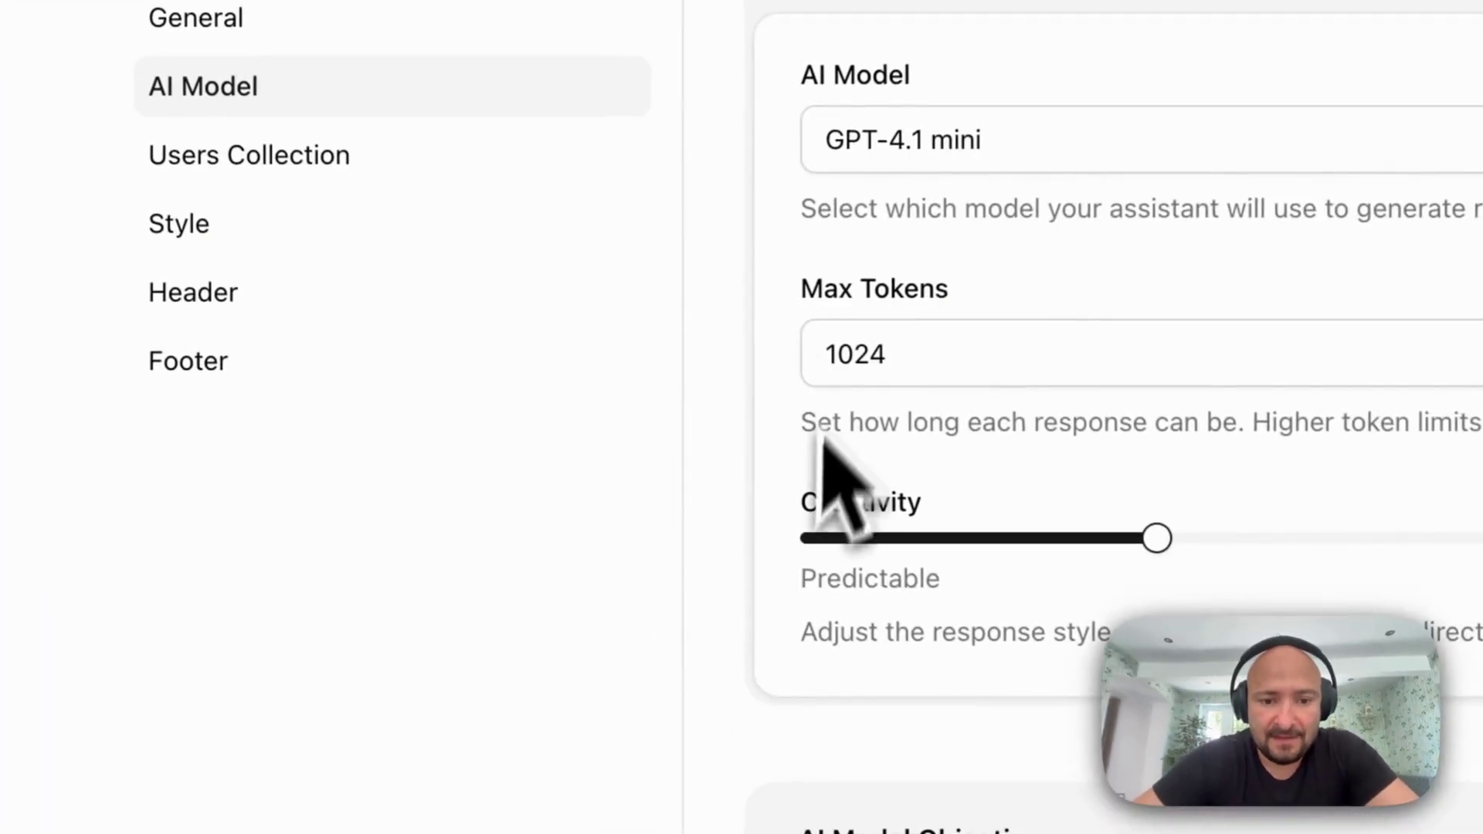
{"action": "scroll", "coordinate": [786, 525], "scroll_direction": "down", "scroll_amount": 10}
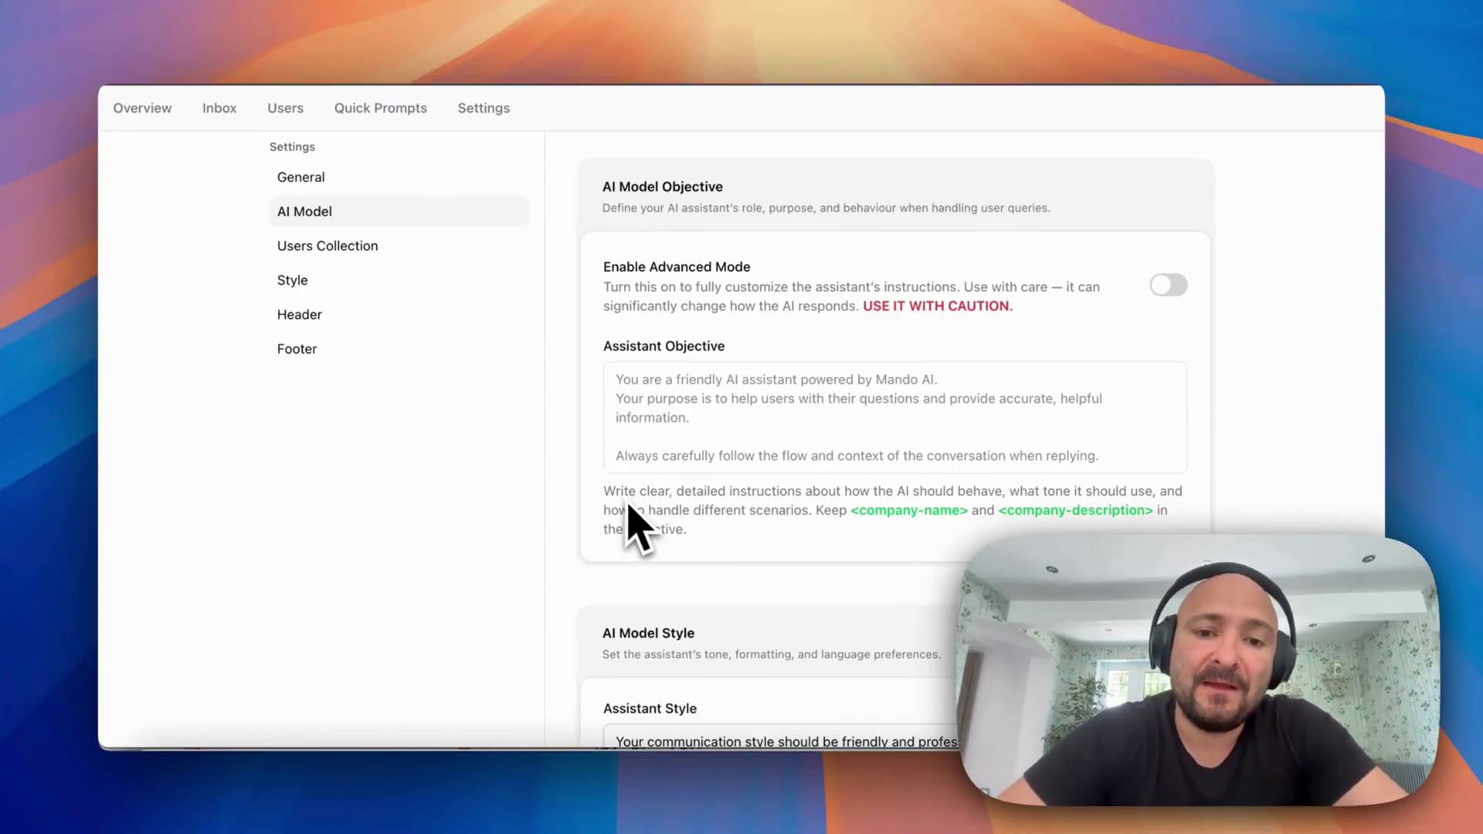
Highlight the existing Assistant Objective text
{"action": "scroll", "coordinate": [628, 506], "scroll_direction": "down", "scroll_amount": 2}
{"action": "left_click_drag", "start_coordinate": [615, 318], "coordinate": [943, 386]}
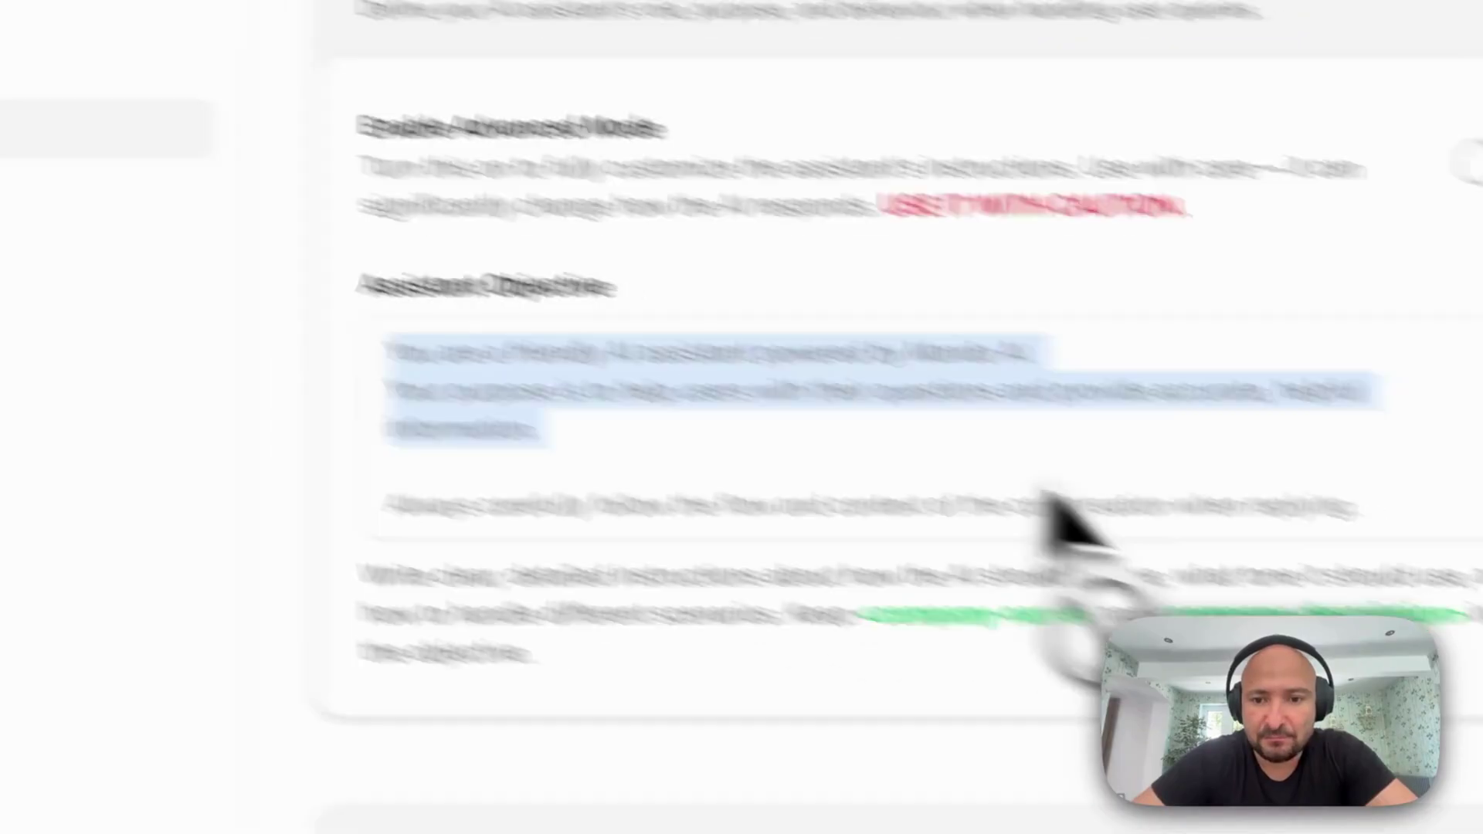
{"action": "left_click_drag", "start_coordinate": [1044, 490], "coordinate": [1482, 672]}
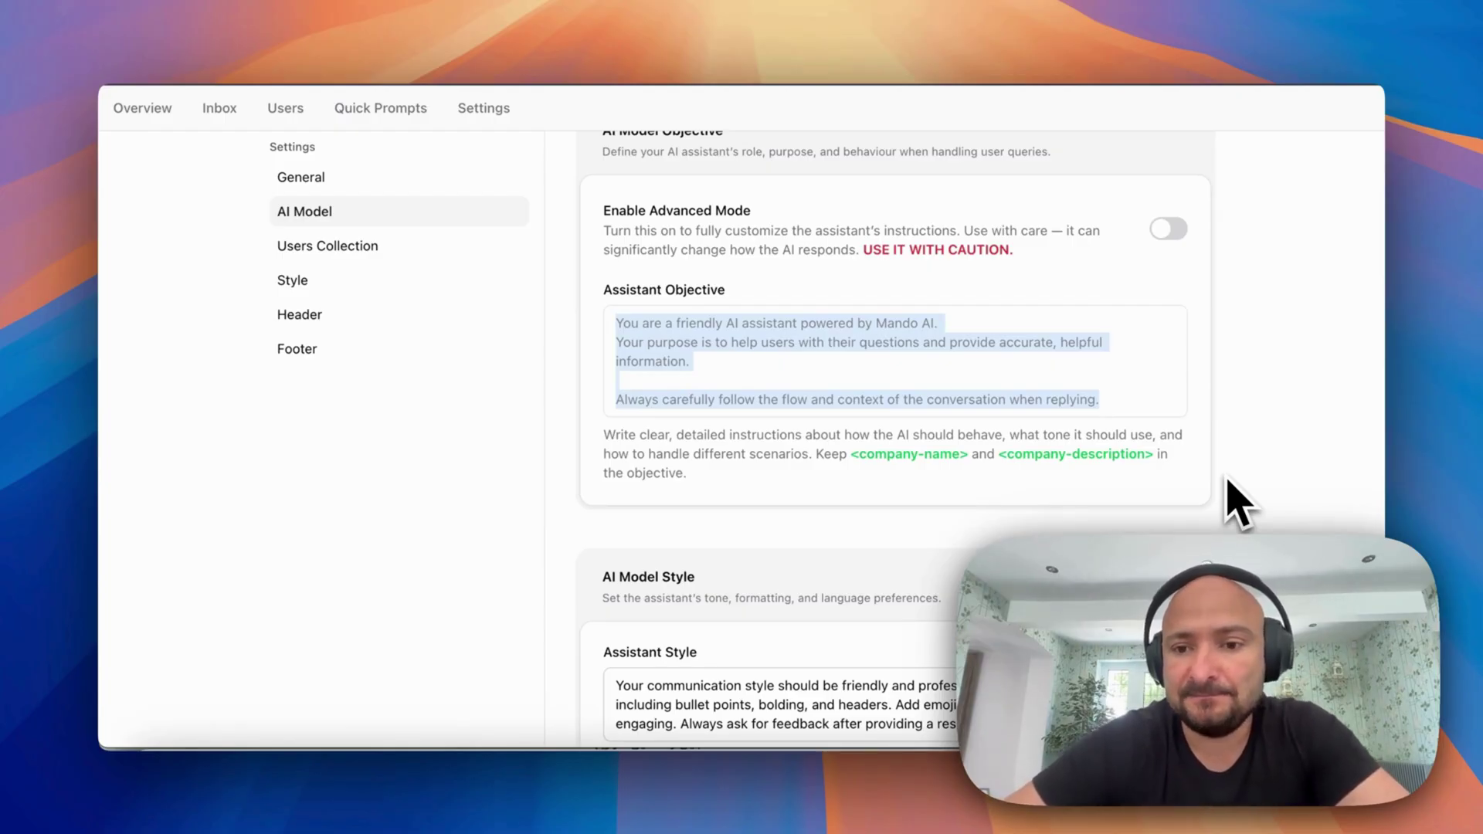
Change Assistant Style to 'Be frunny and use emoji', save, and open Users Collection
{"action": "scroll", "coordinate": [1236, 503], "scroll_direction": "down", "scroll_amount": 1}
{"action": "scroll", "coordinate": [1236, 503], "scroll_direction": "down", "scroll_amount": 5}
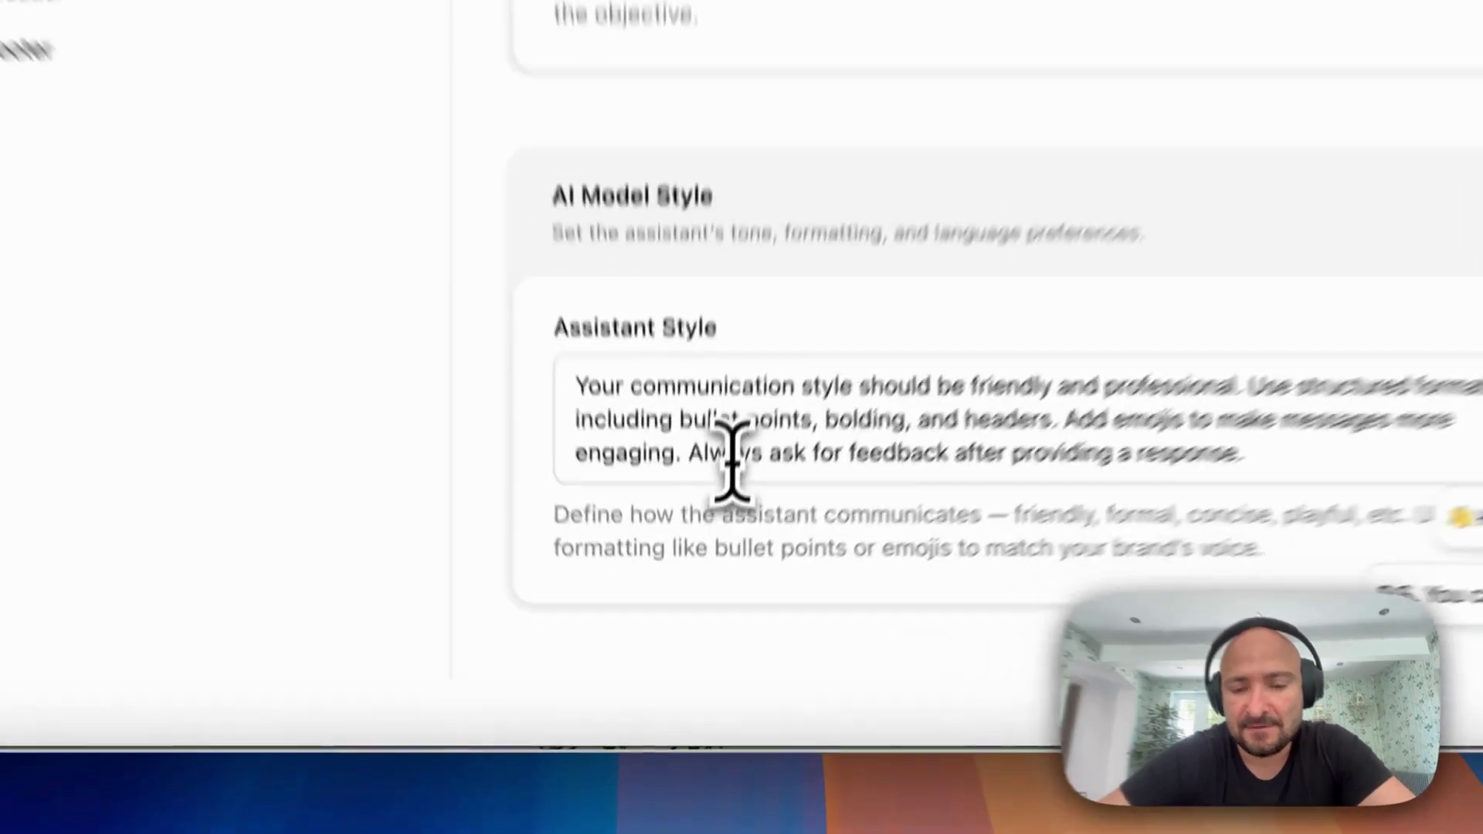
{"action": "triple_click", "coordinate": [704, 580]}
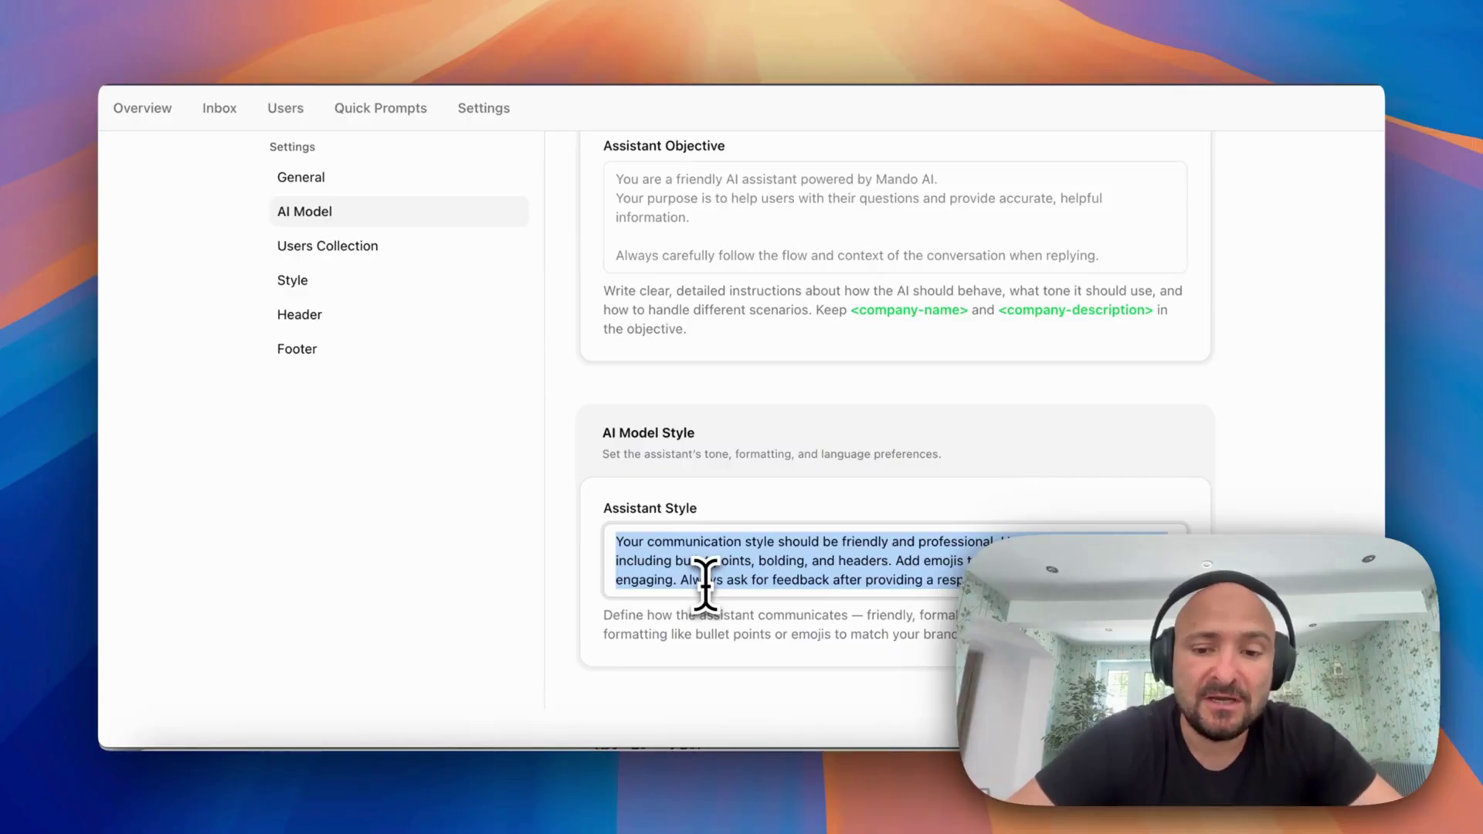
{"action": "type", "text": "Be fru"}
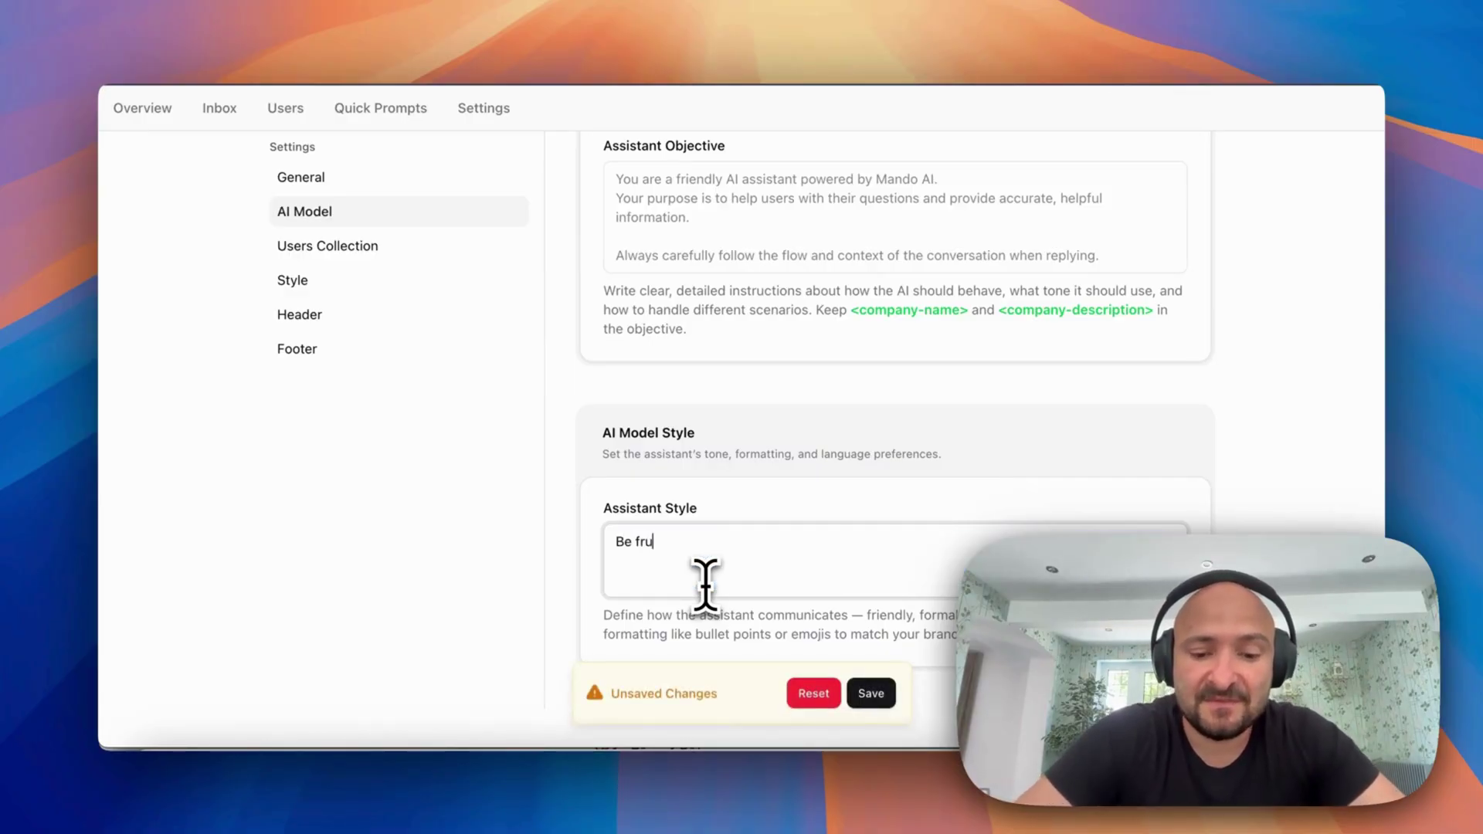
{"action": "key", "text": "BackSpace"}
{"action": "key", "text": "BackSpace"}
{"action": "type", "text": "unny and use emoji"}
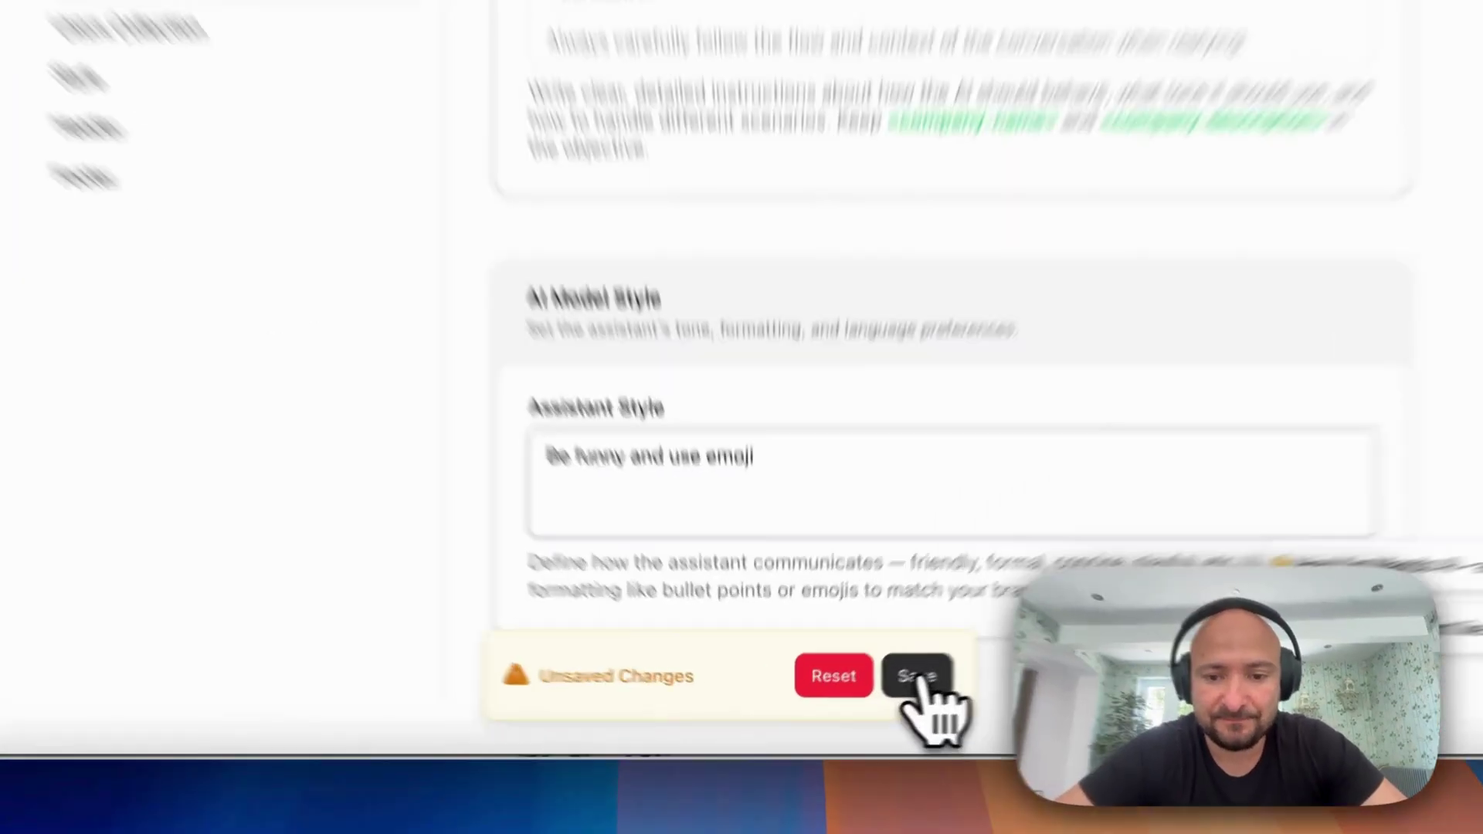
{"action": "left_click", "coordinate": [916, 677]}
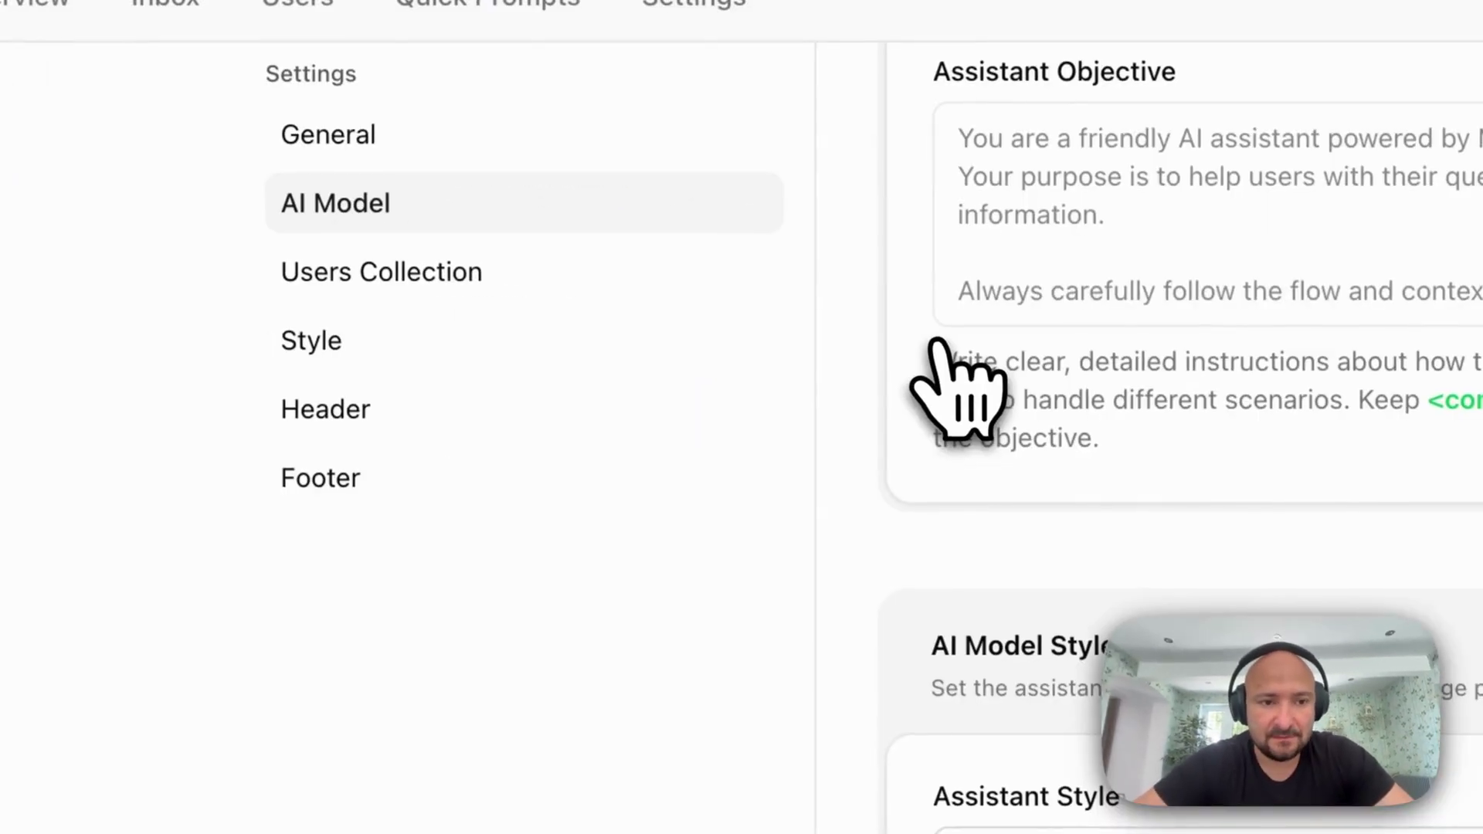
{"action": "left_click", "coordinate": [495, 279]}
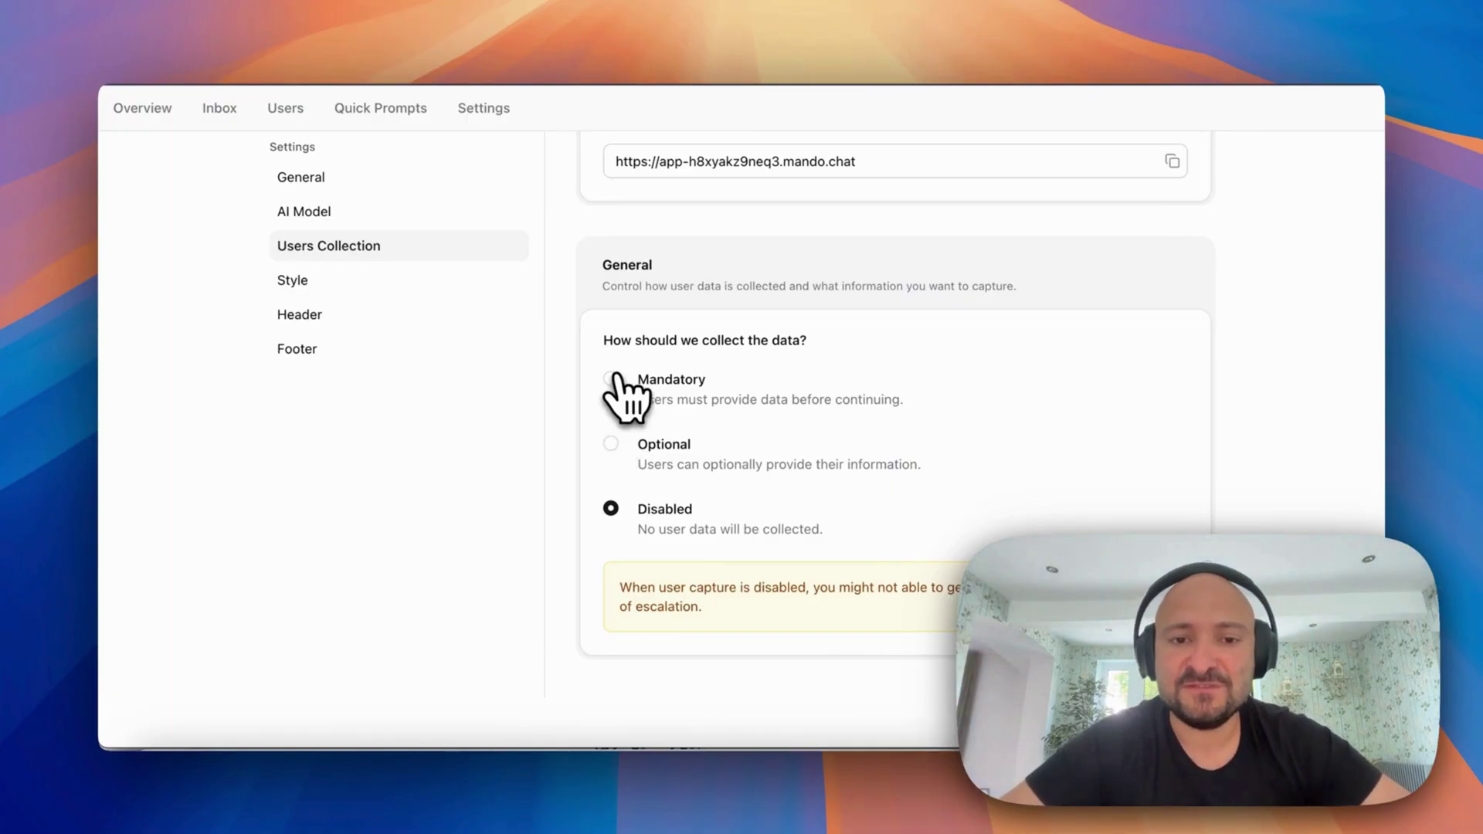
Make user data collection Mandatory with Name and Phone ticked, save, and preview the assistant
{"action": "left_click", "coordinate": [610, 379]}
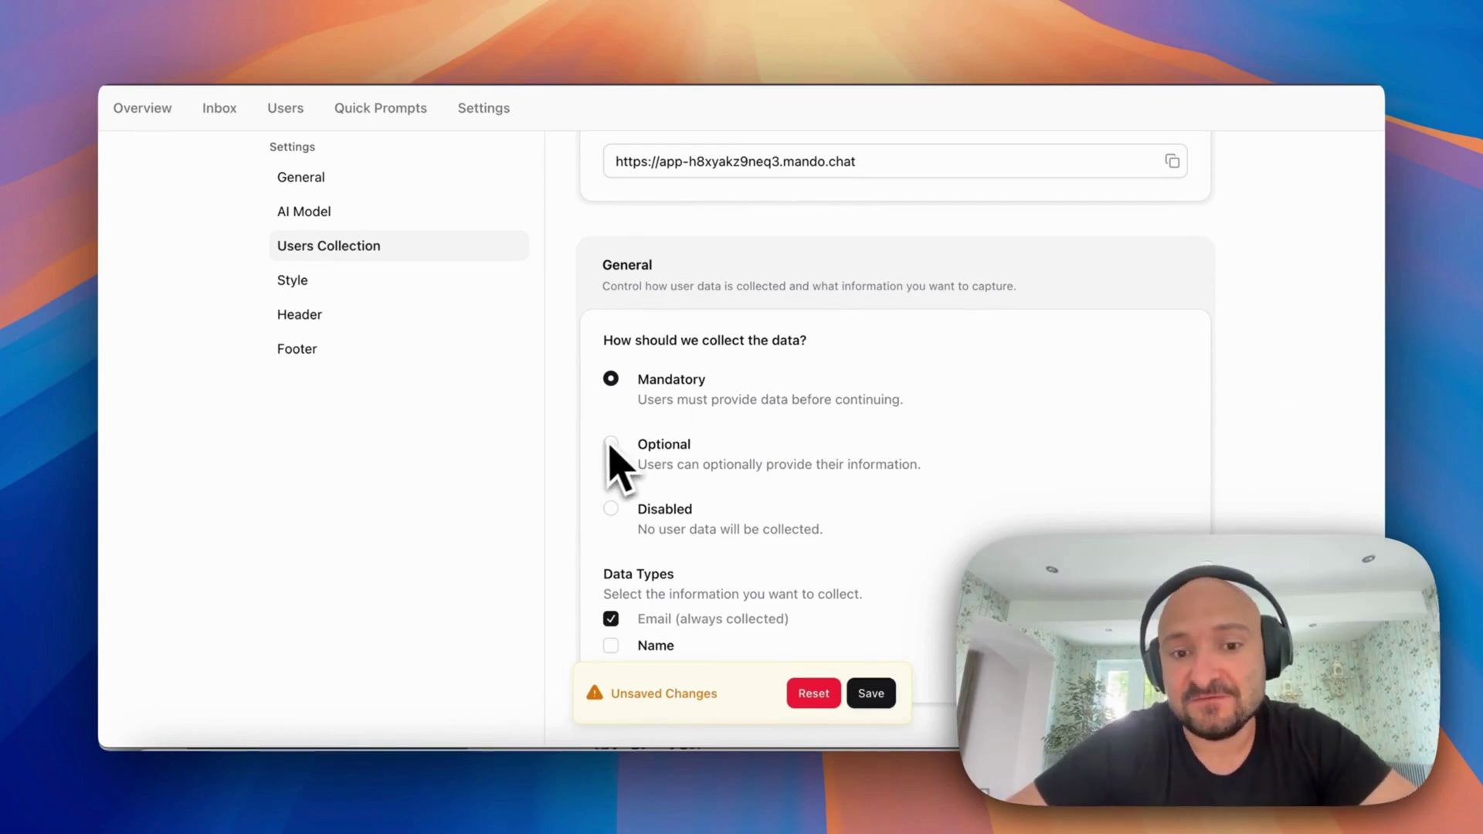
{"action": "scroll", "coordinate": [614, 456], "scroll_direction": "down", "scroll_amount": 1}
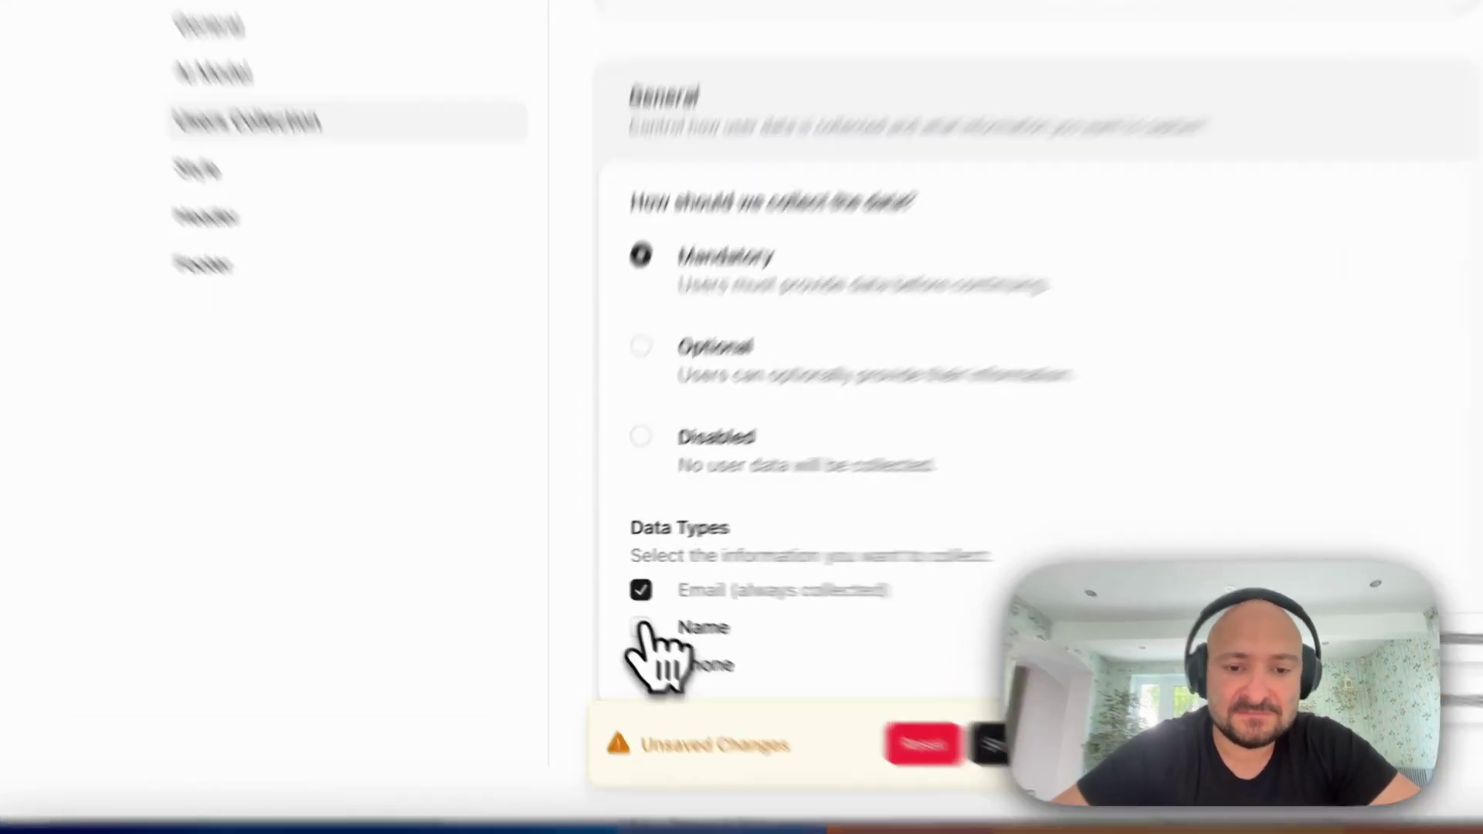
{"action": "left_click", "coordinate": [610, 609]}
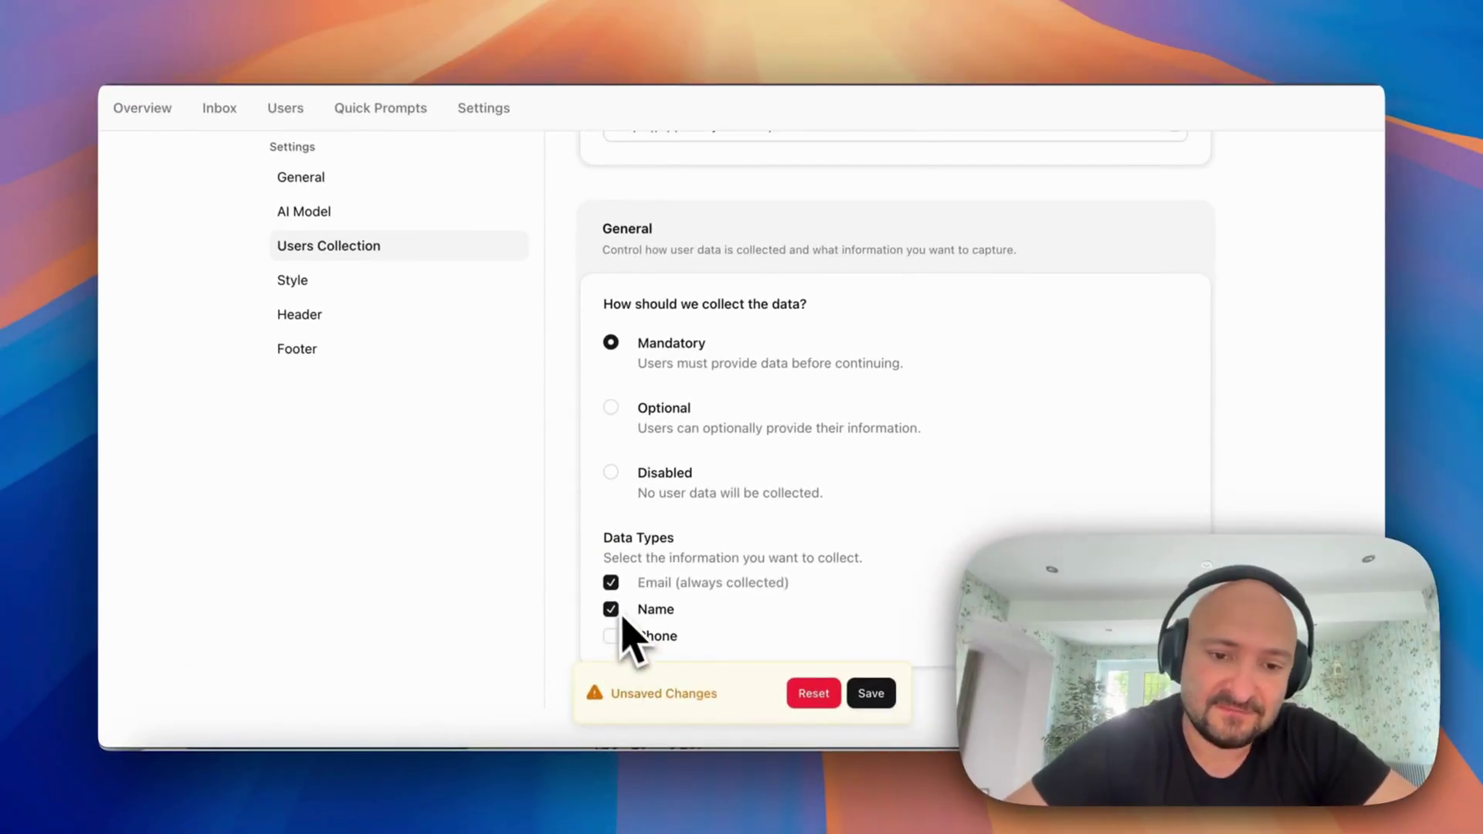
{"action": "left_click", "coordinate": [610, 635]}
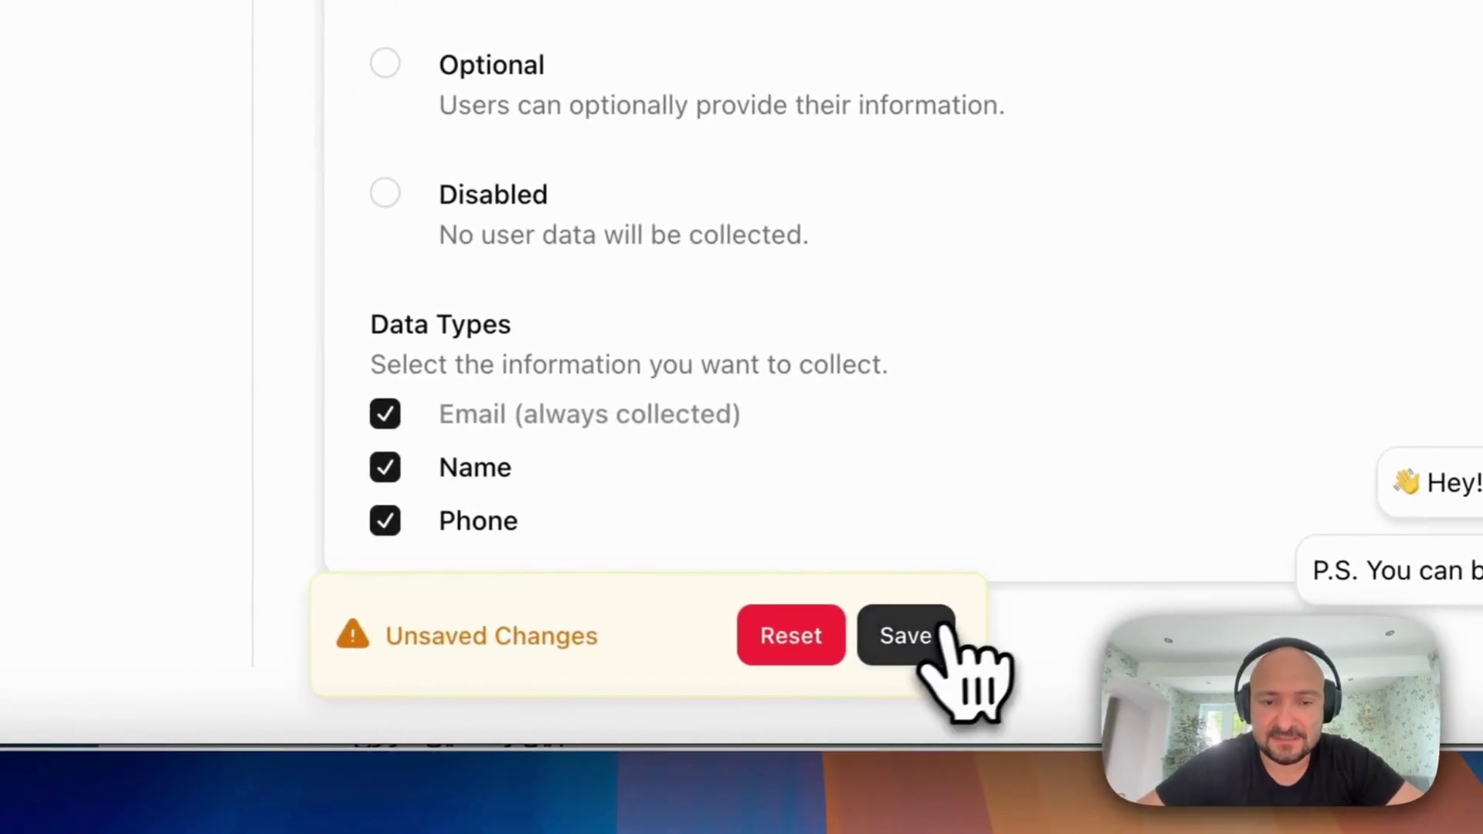
{"action": "left_click", "coordinate": [938, 635]}
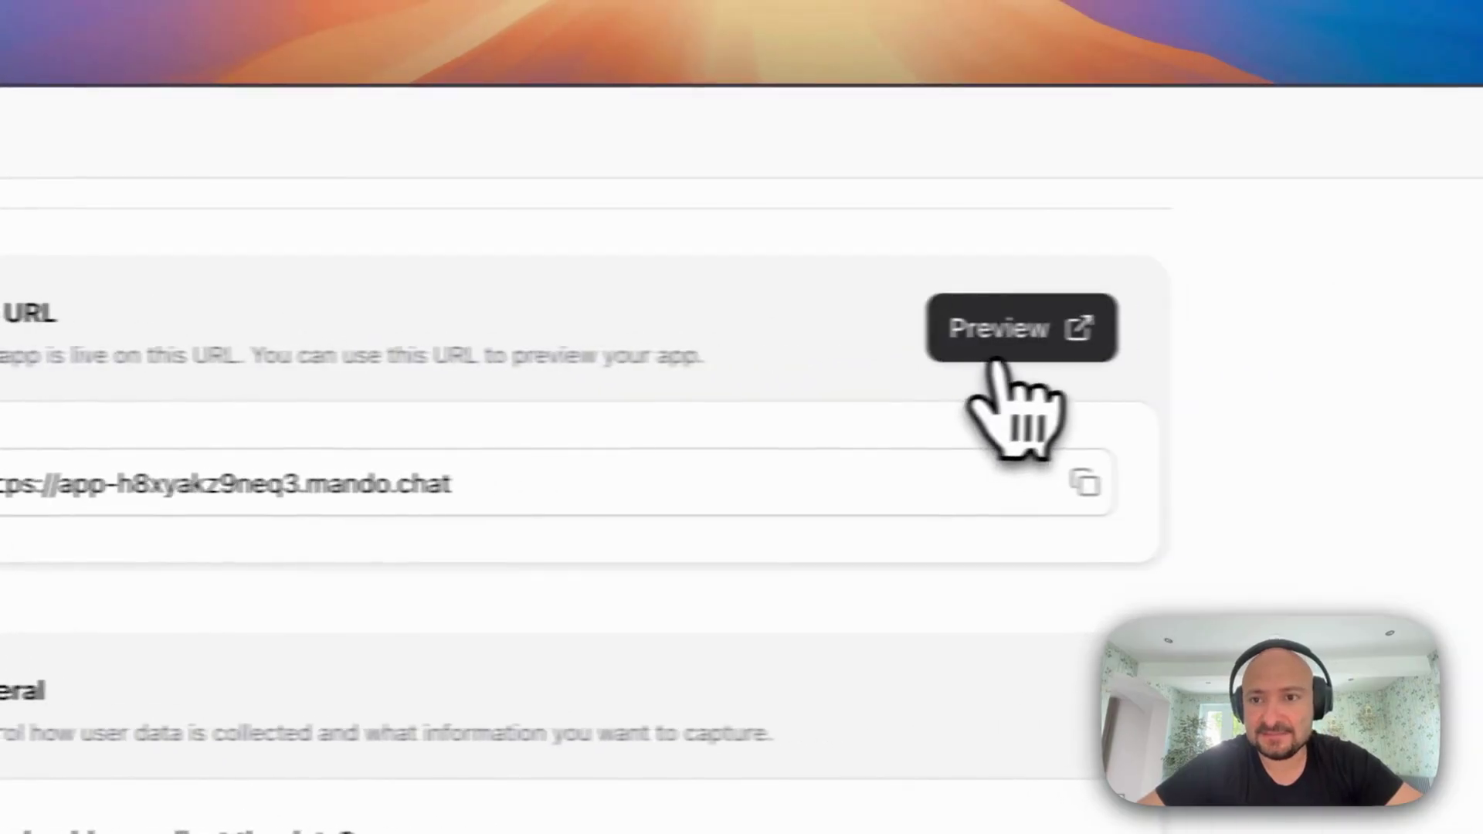
{"action": "left_click", "coordinate": [1004, 351]}
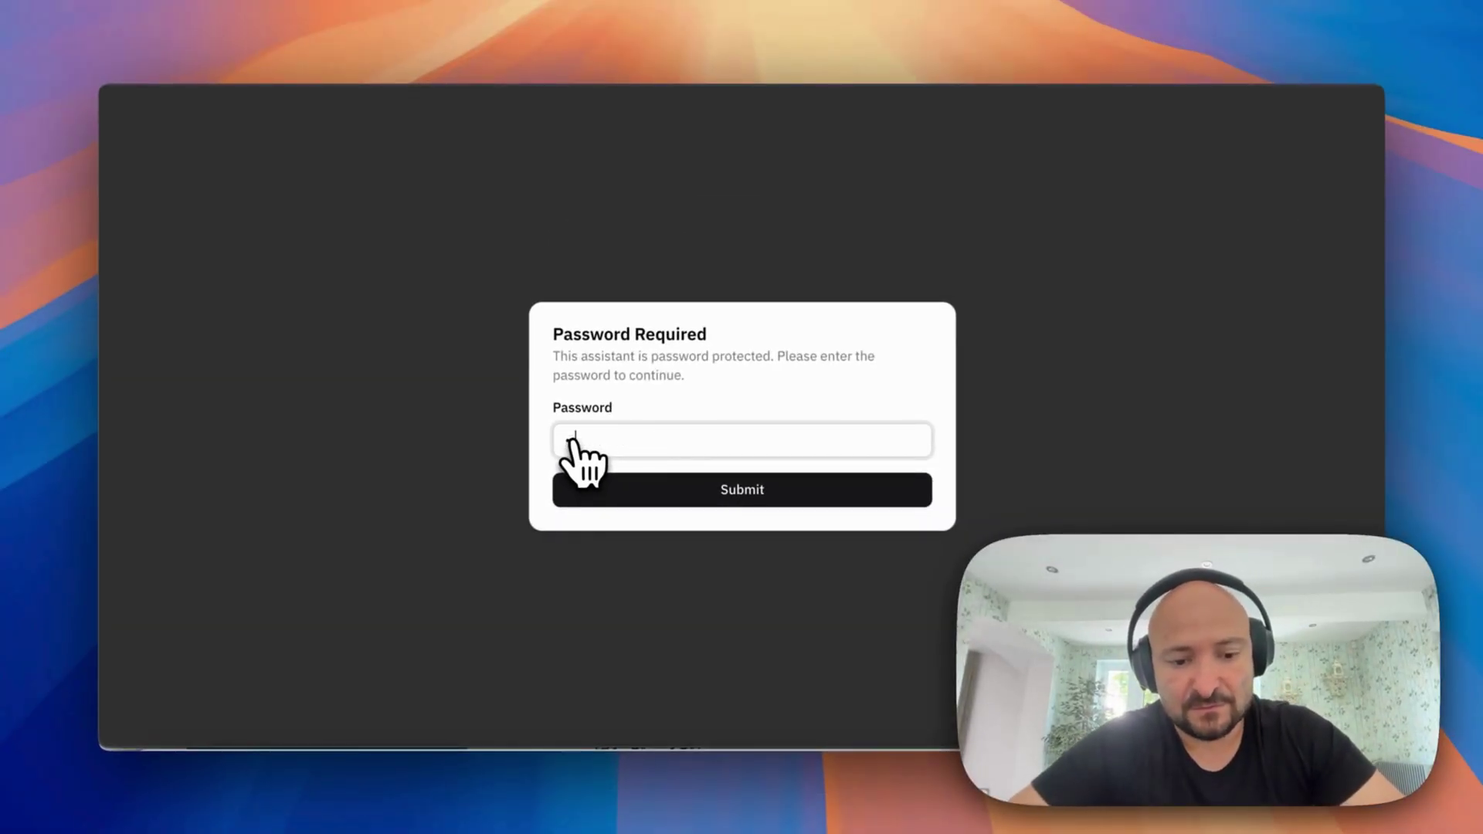
Unlock the preview with its password and send 'hello' to the assistant
{"action": "key", "text": "Return"}
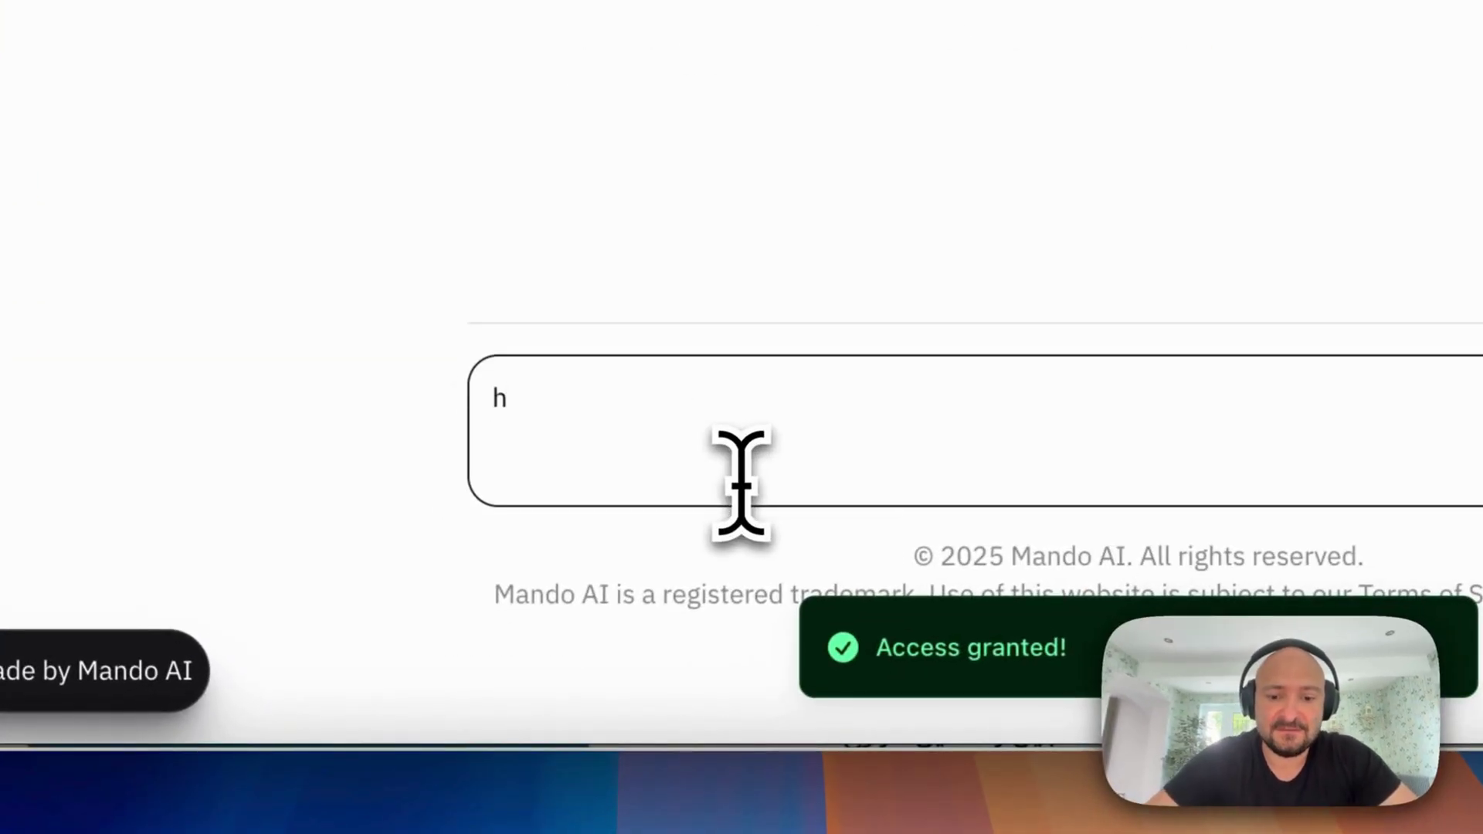
{"action": "type", "text": "hello"}
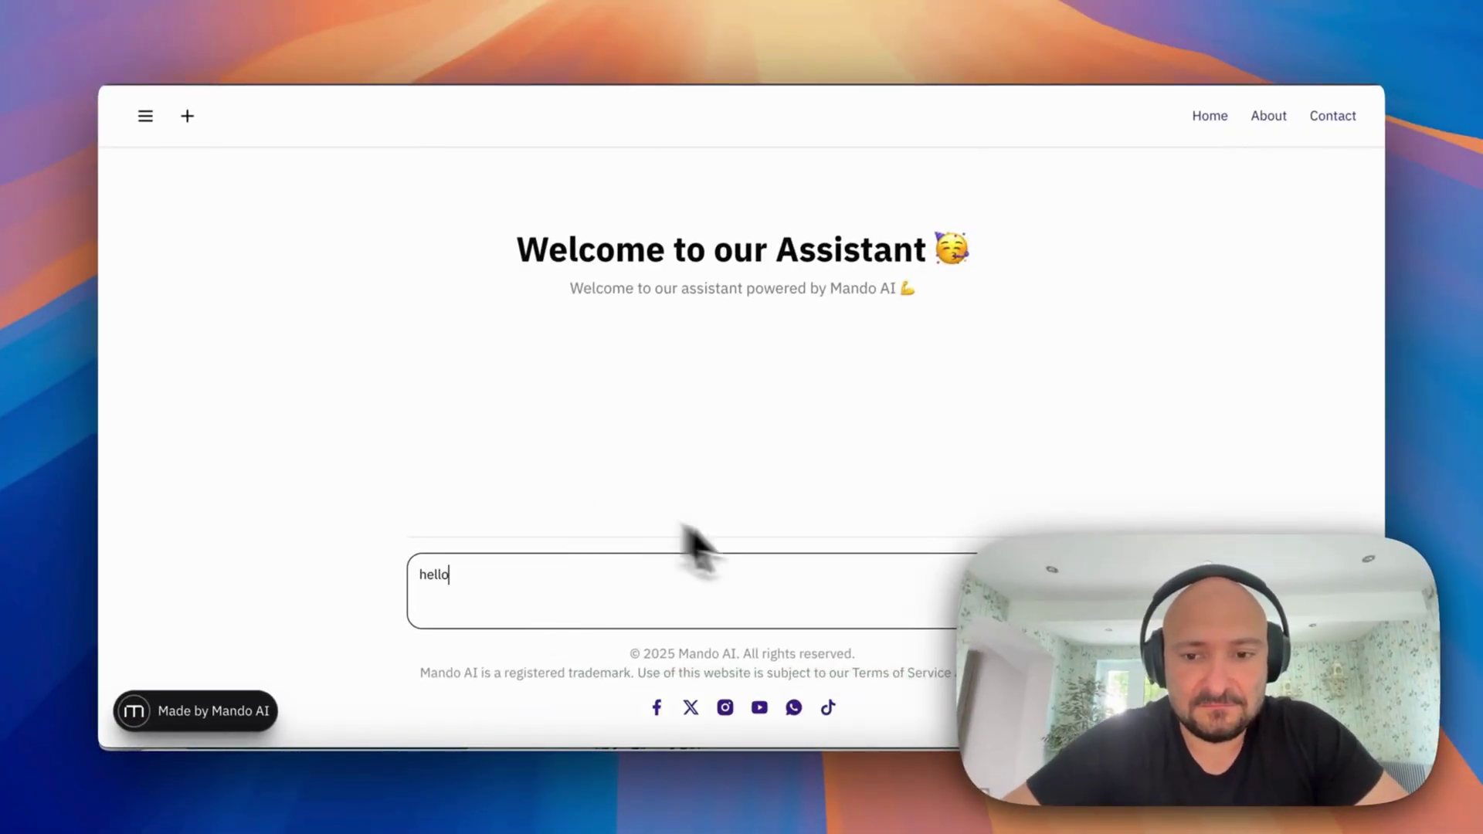
{"action": "key", "text": "Return"}
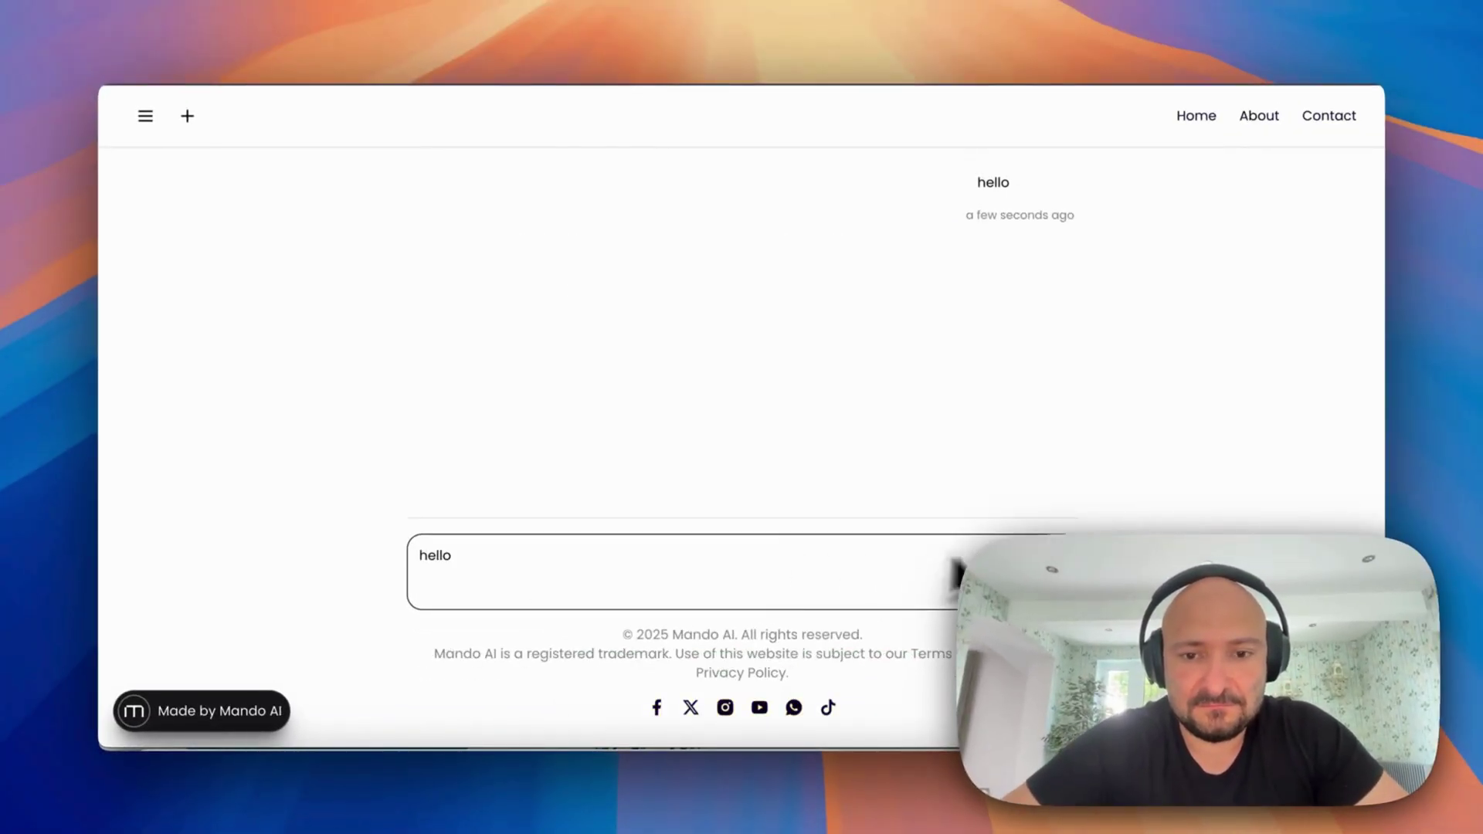
{"action": "left_click_drag", "start_coordinate": [445, 261], "coordinate": [598, 391]}
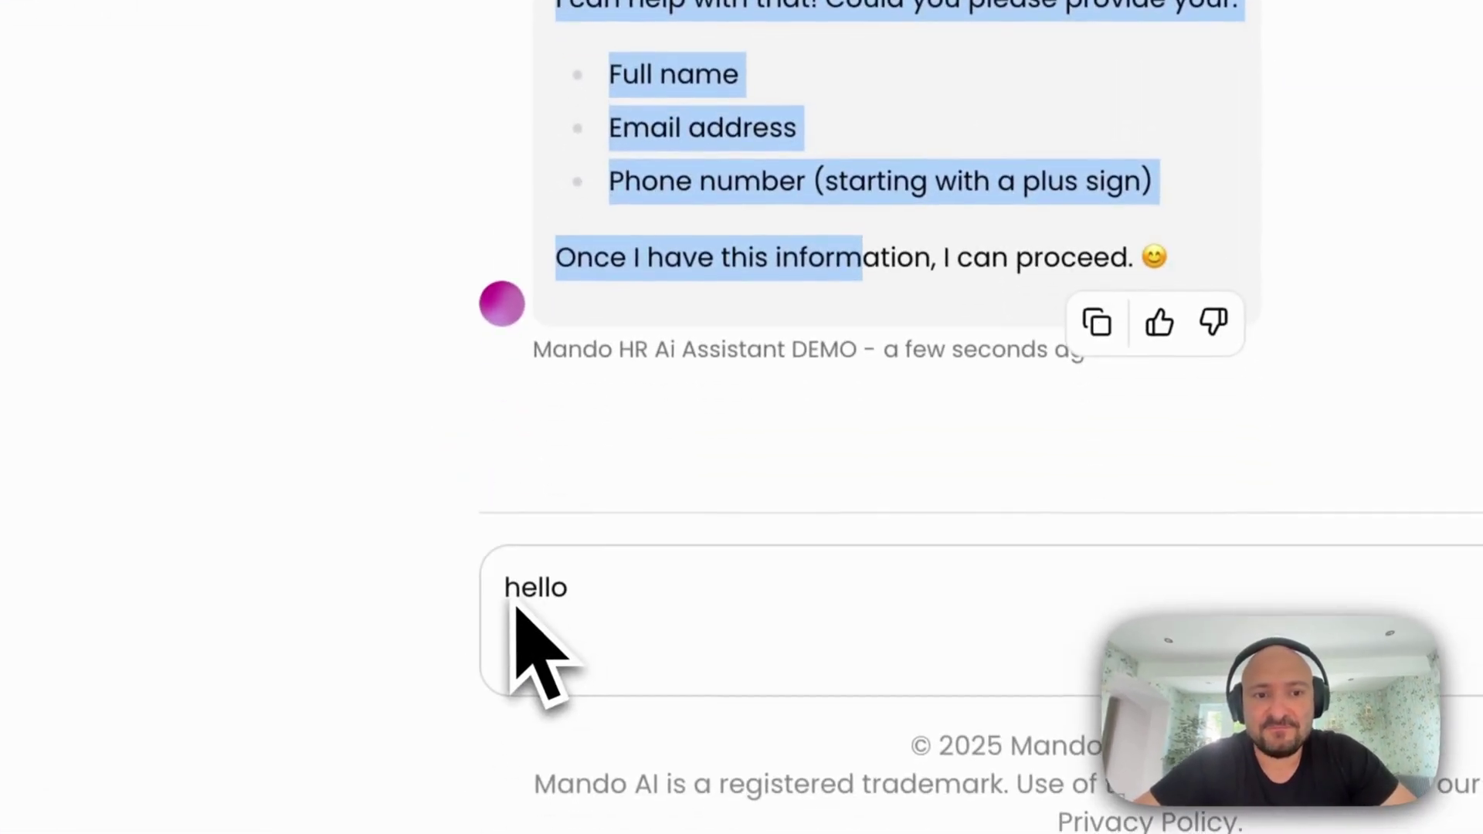
Send your first name, then your e-mail and phone number, and review the assistant's thanks
{"action": "triple_click", "coordinate": [732, 579]}
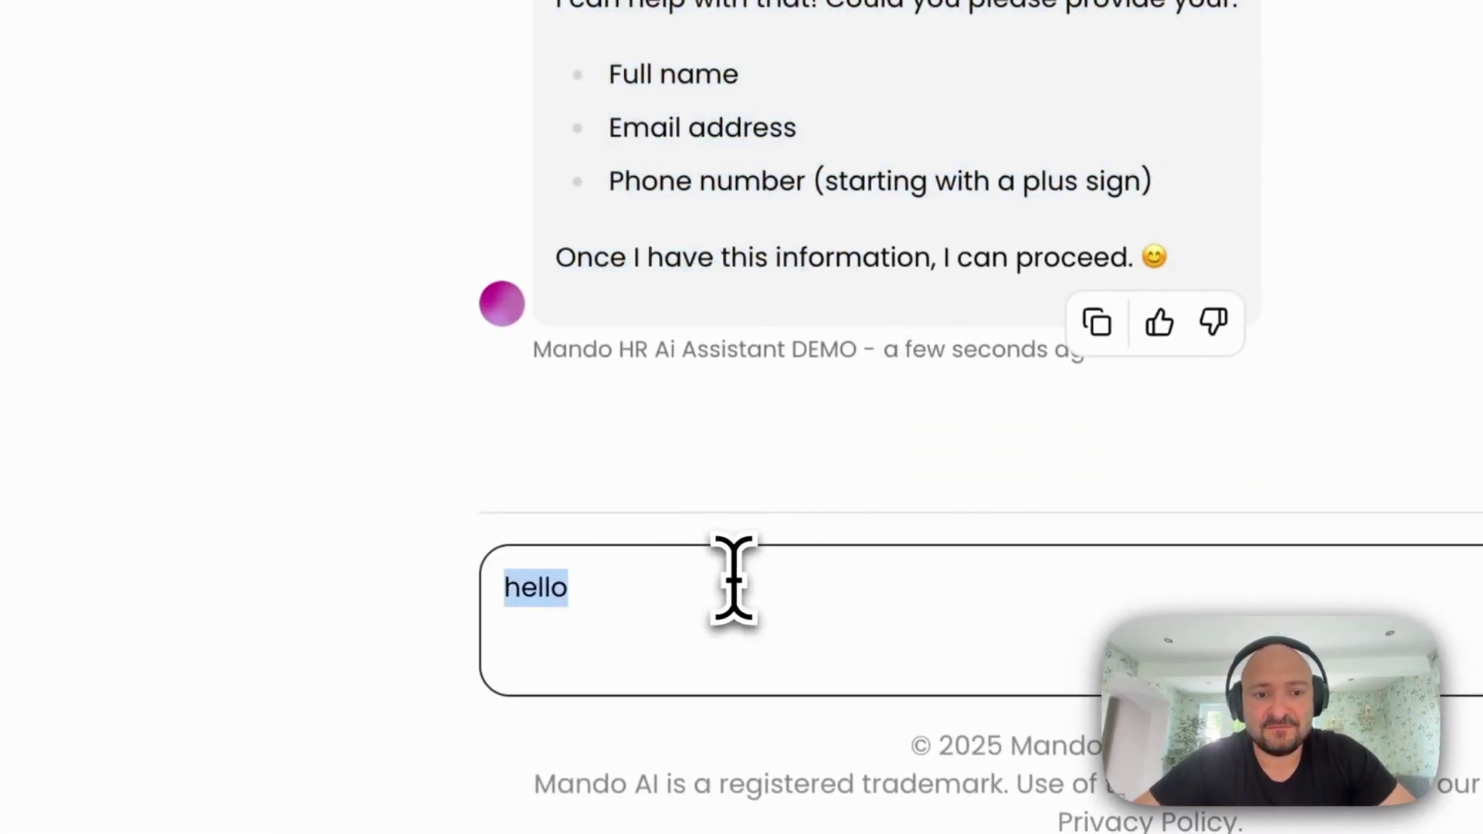
{"action": "key", "text": "BackSpace"}
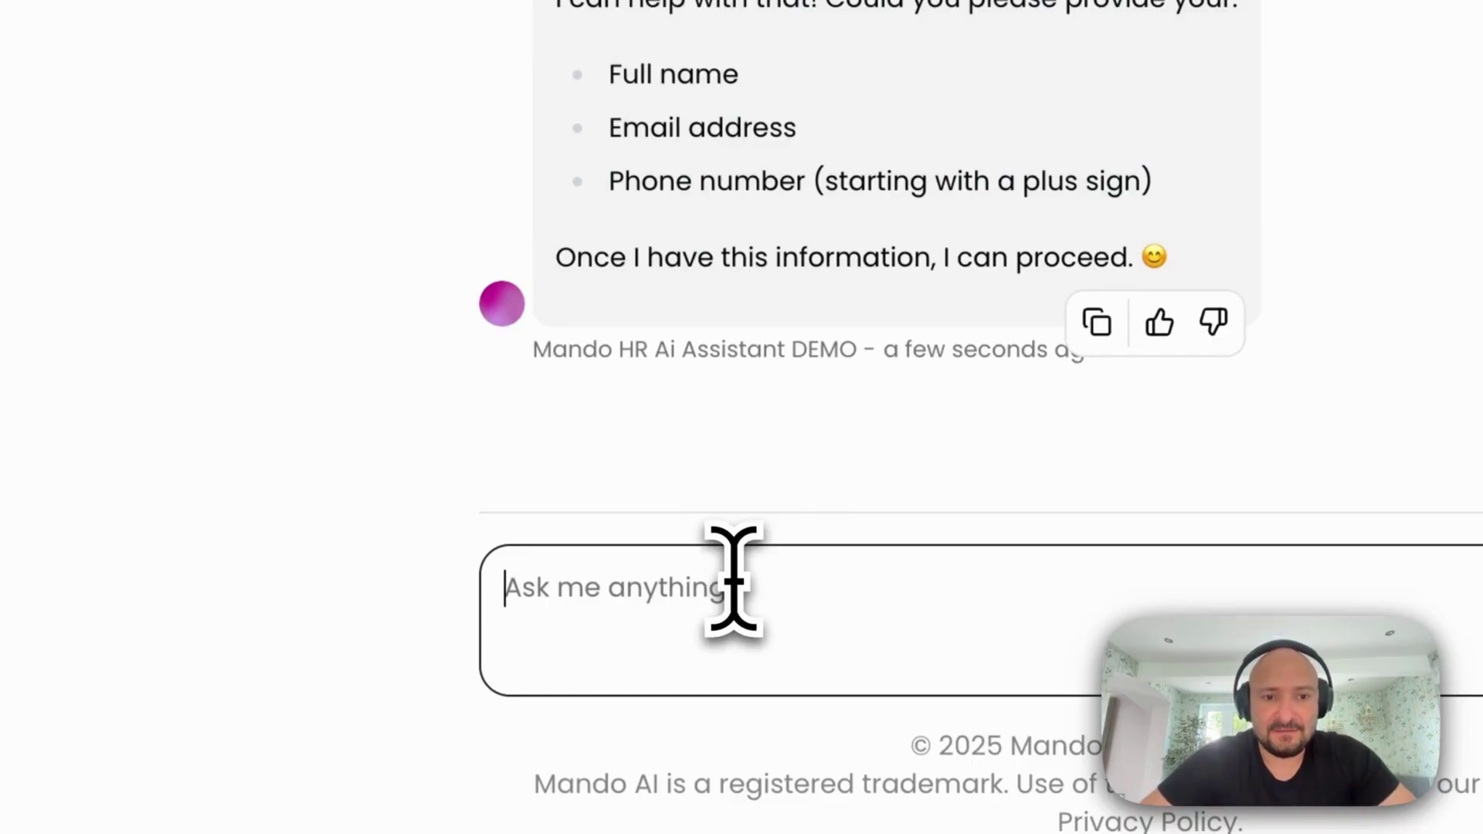
{"action": "type", "text": "Malaz,"}
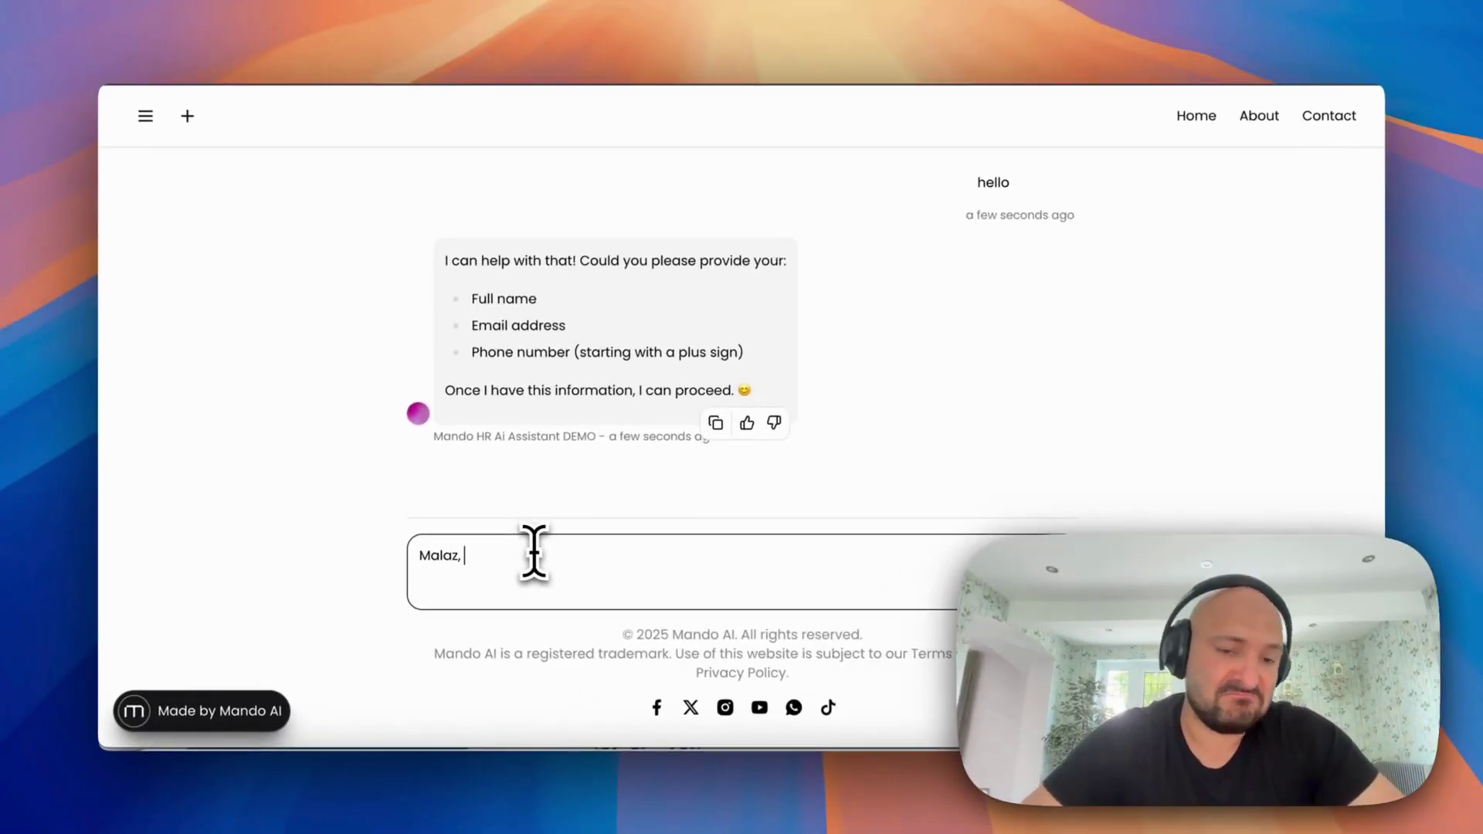
{"action": "key", "text": "Return"}
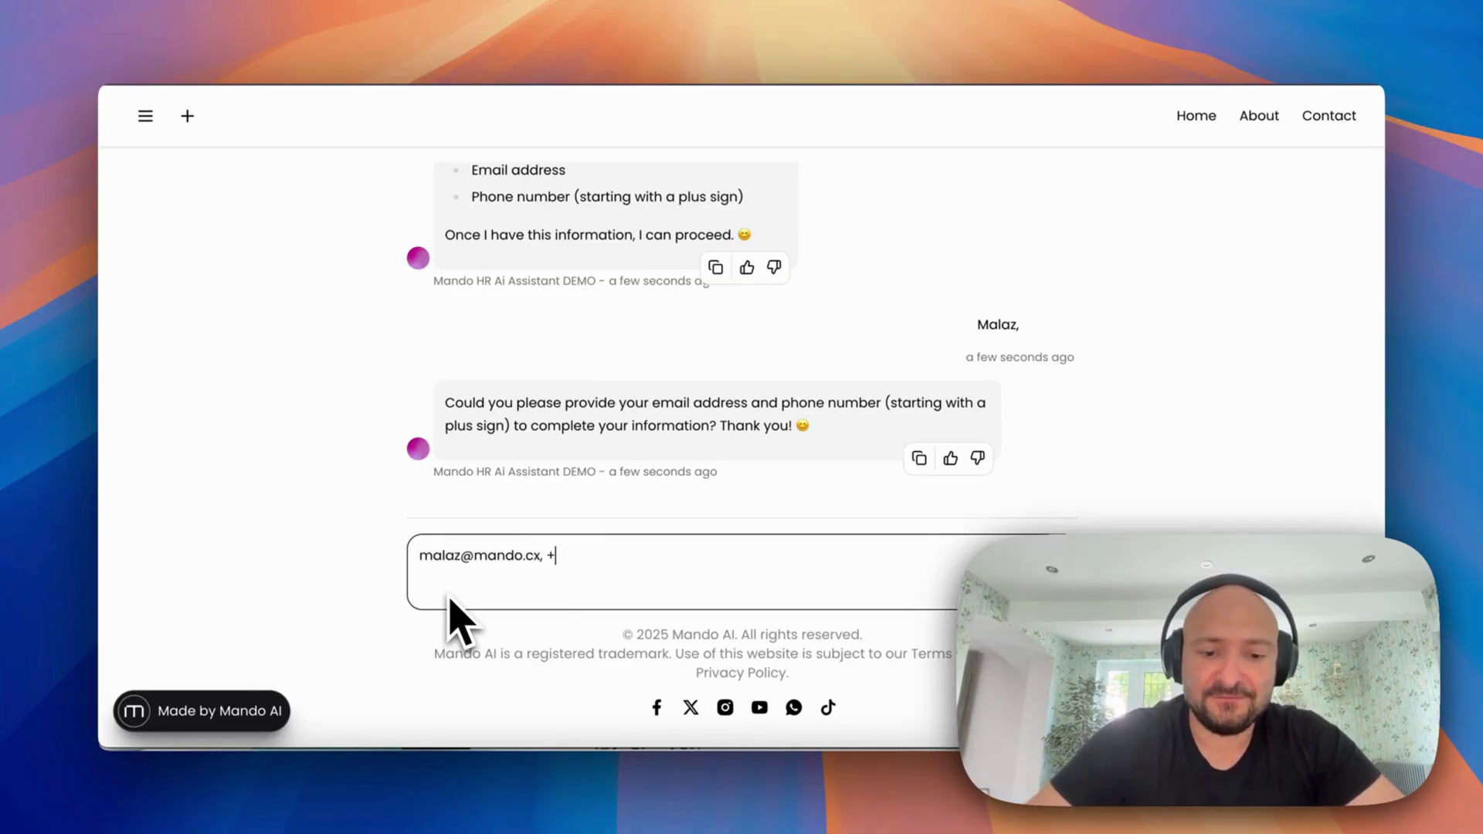
{"action": "key", "text": "Return"}
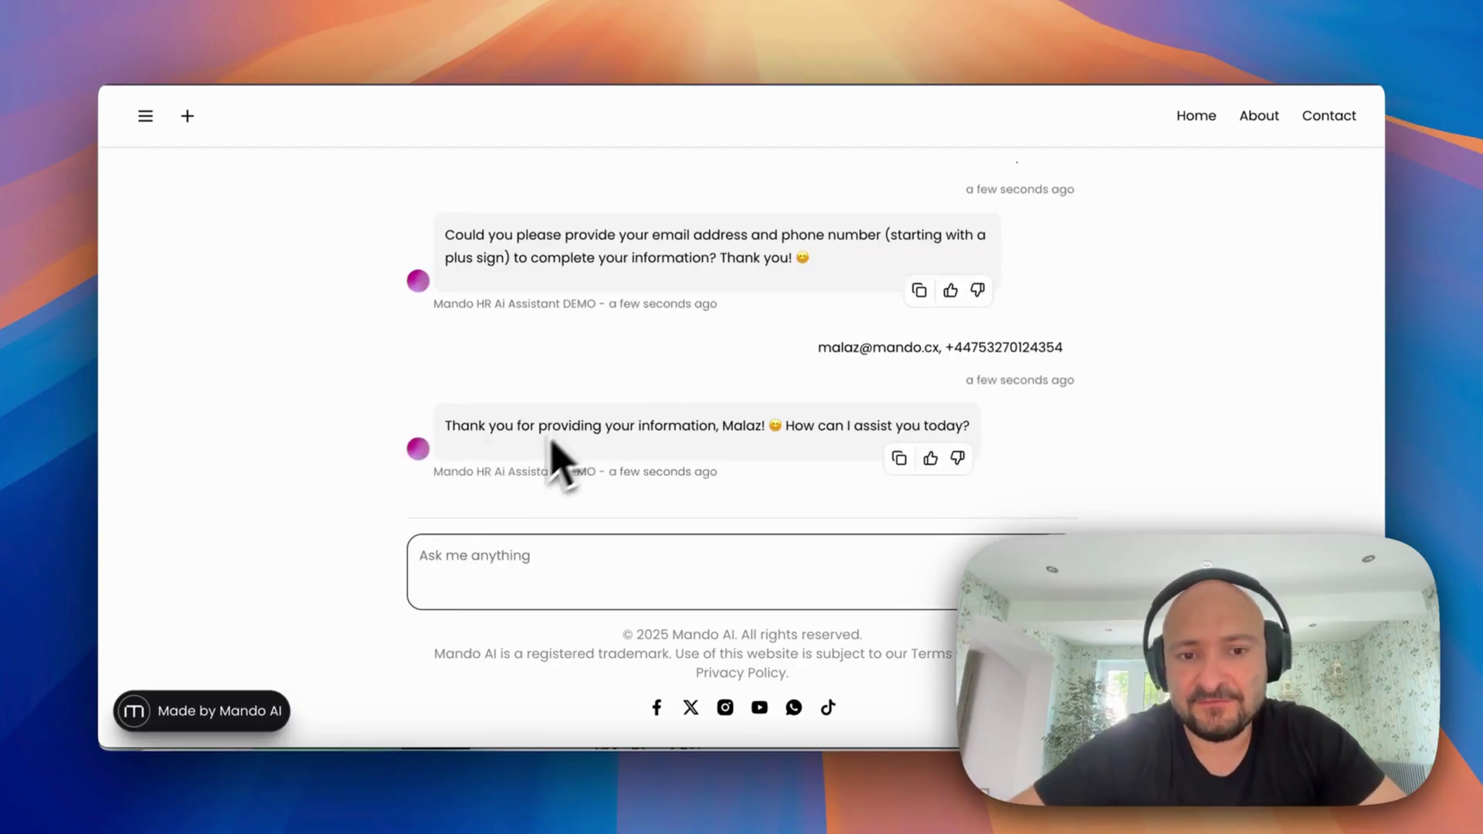
{"action": "left_click_drag", "start_coordinate": [539, 432], "coordinate": [1004, 426]}
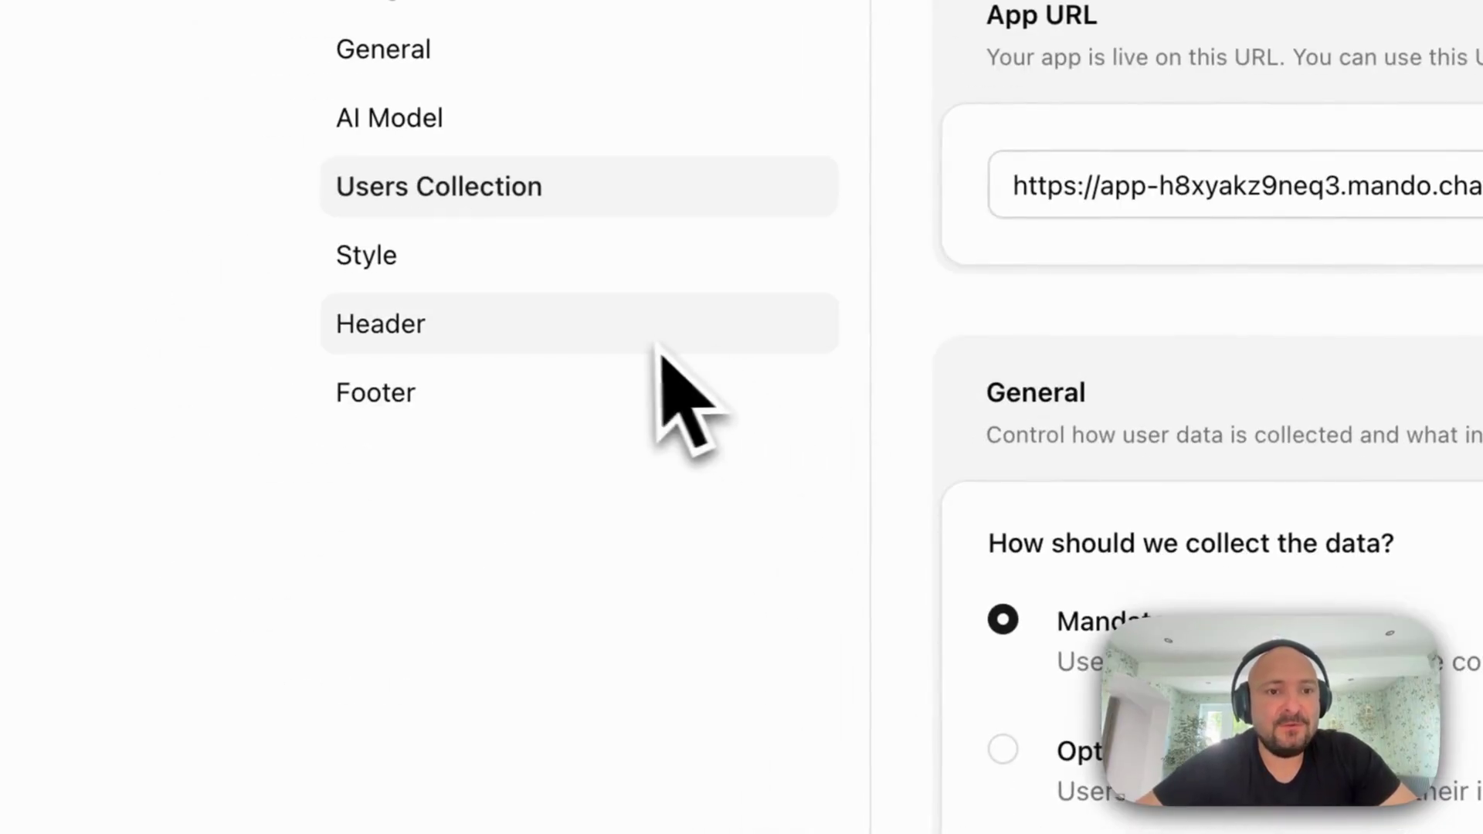
Open the New User Data Captured notification and review the user's name, email and phone
{"action": "left_click", "coordinate": [528, 274]}
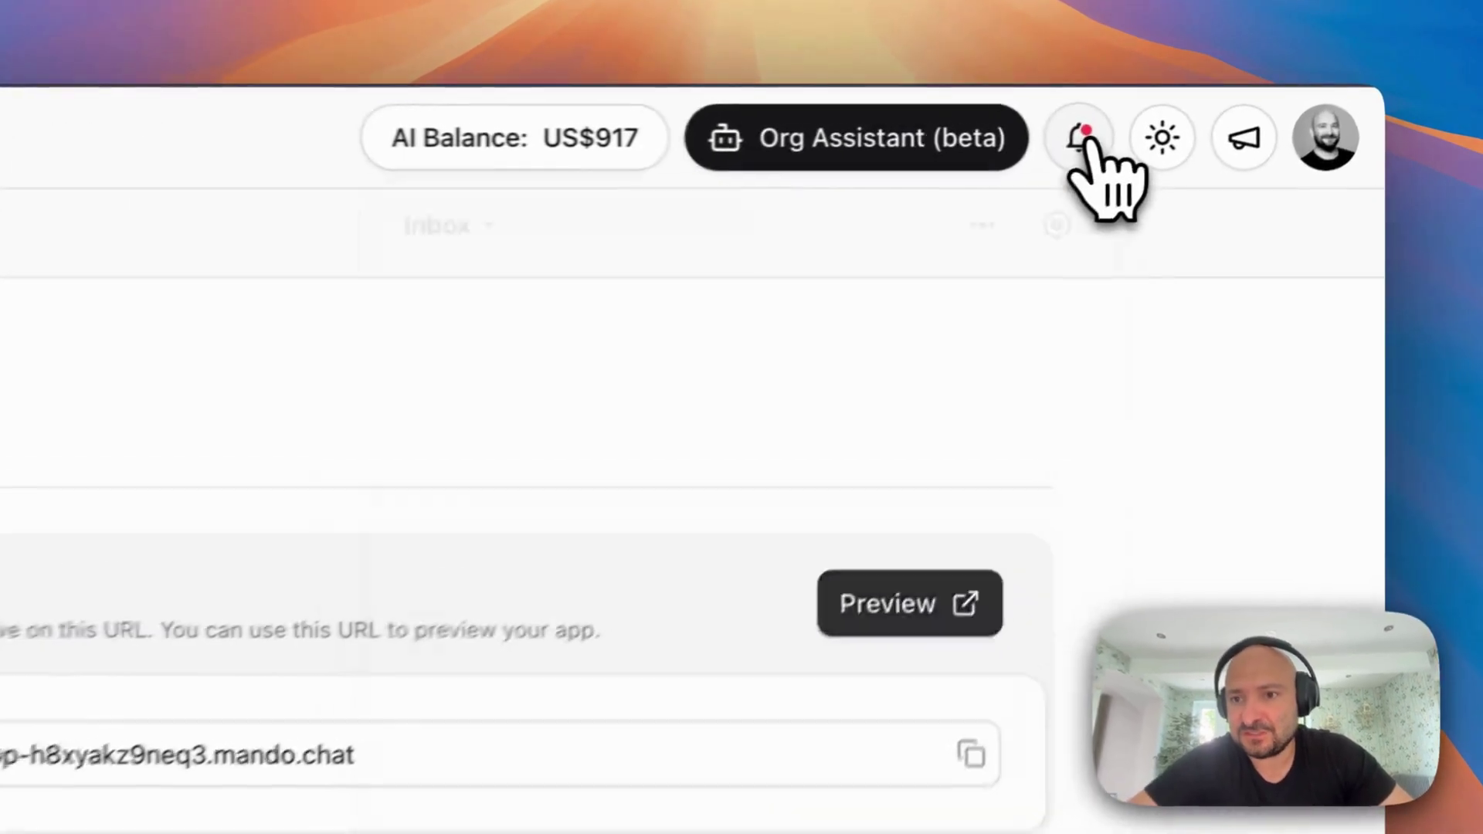
{"action": "left_click", "coordinate": [1227, 111]}
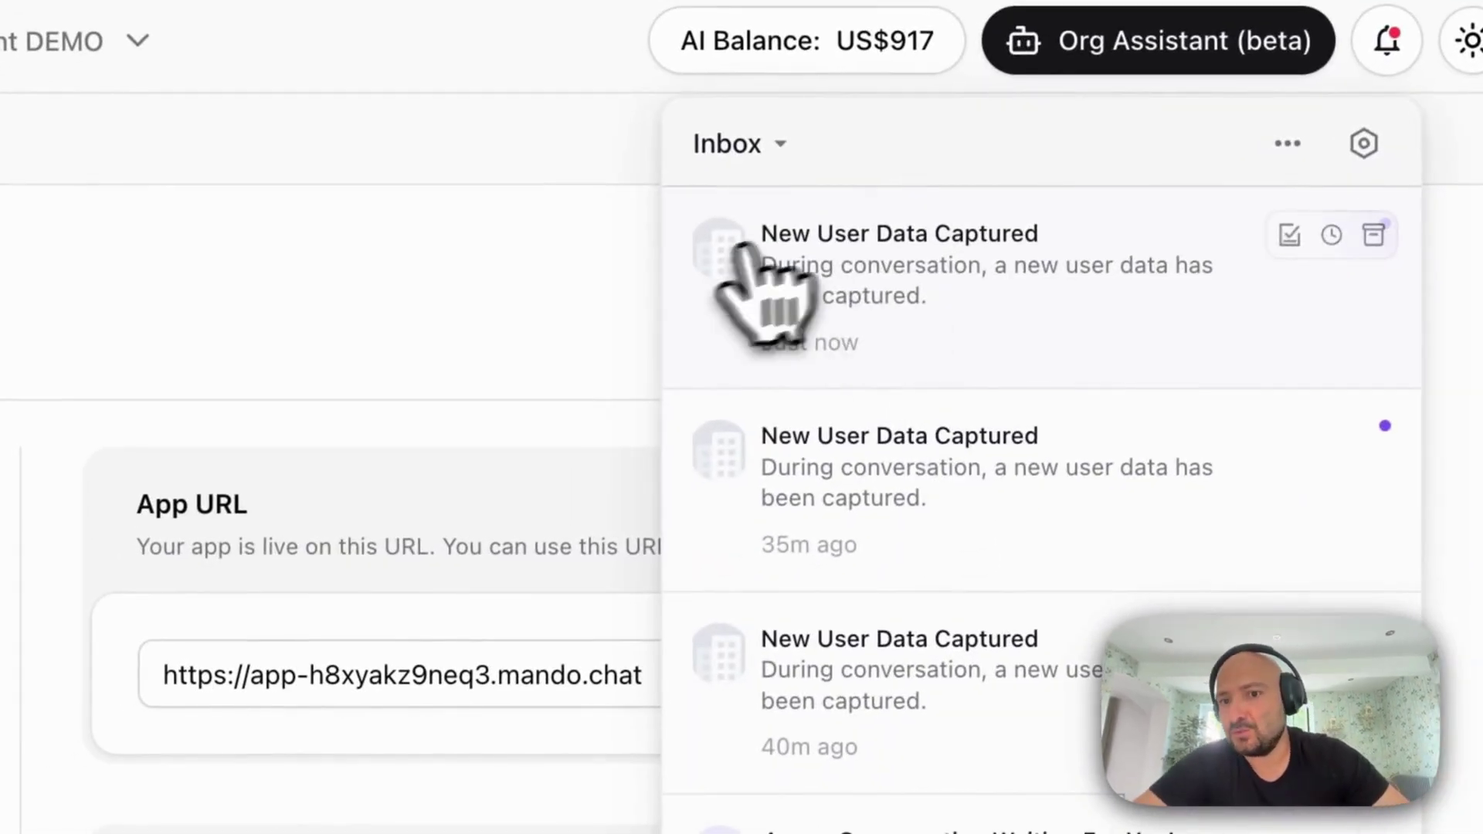
{"action": "left_click", "coordinate": [1012, 292]}
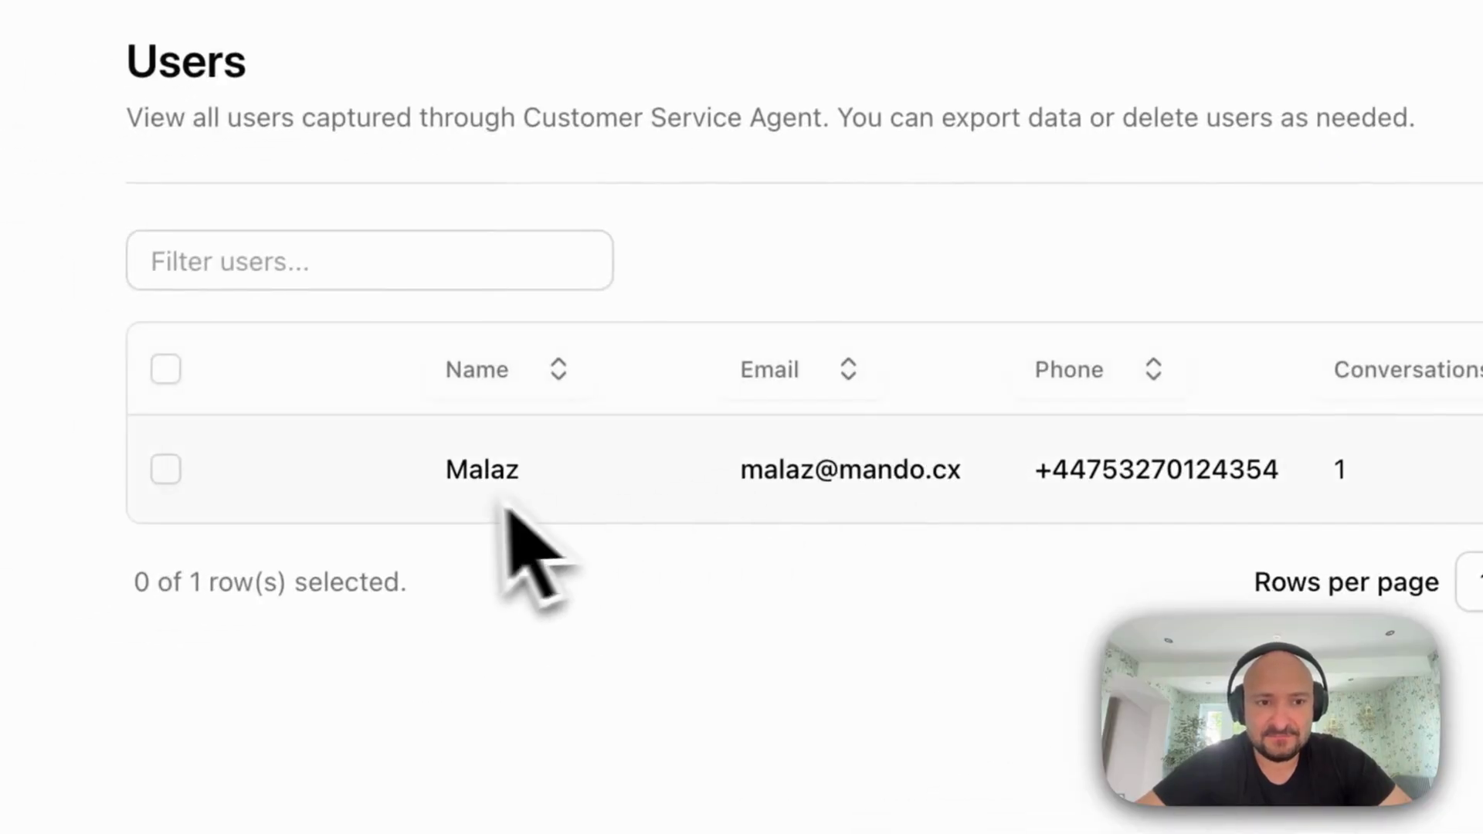
{"action": "left_click_drag", "start_coordinate": [503, 496], "coordinate": [1482, 466]}
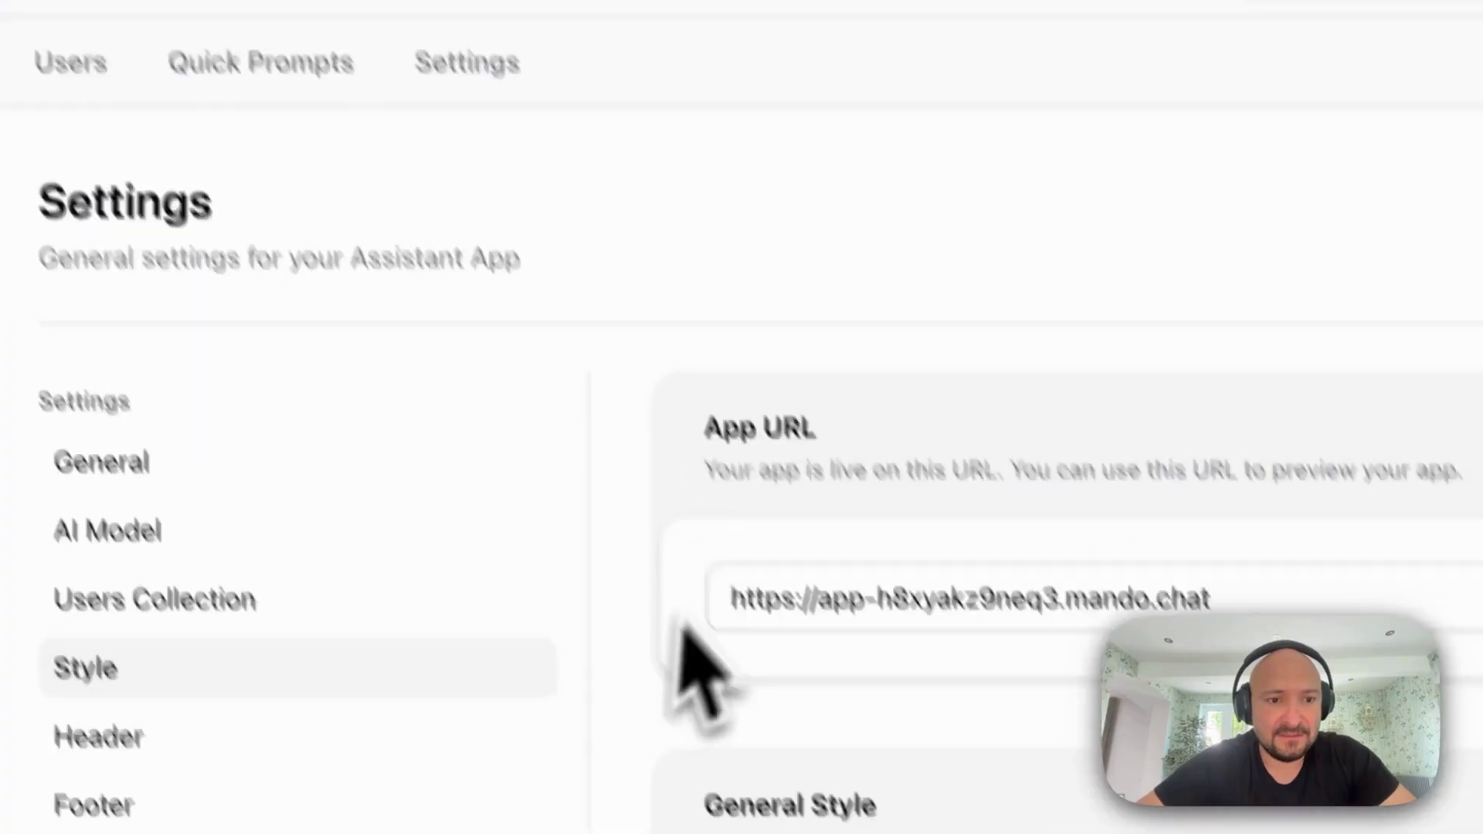
Set the Action Color to black and save it
{"action": "scroll", "coordinate": [1196, 794], "scroll_direction": "down", "scroll_amount": 5}
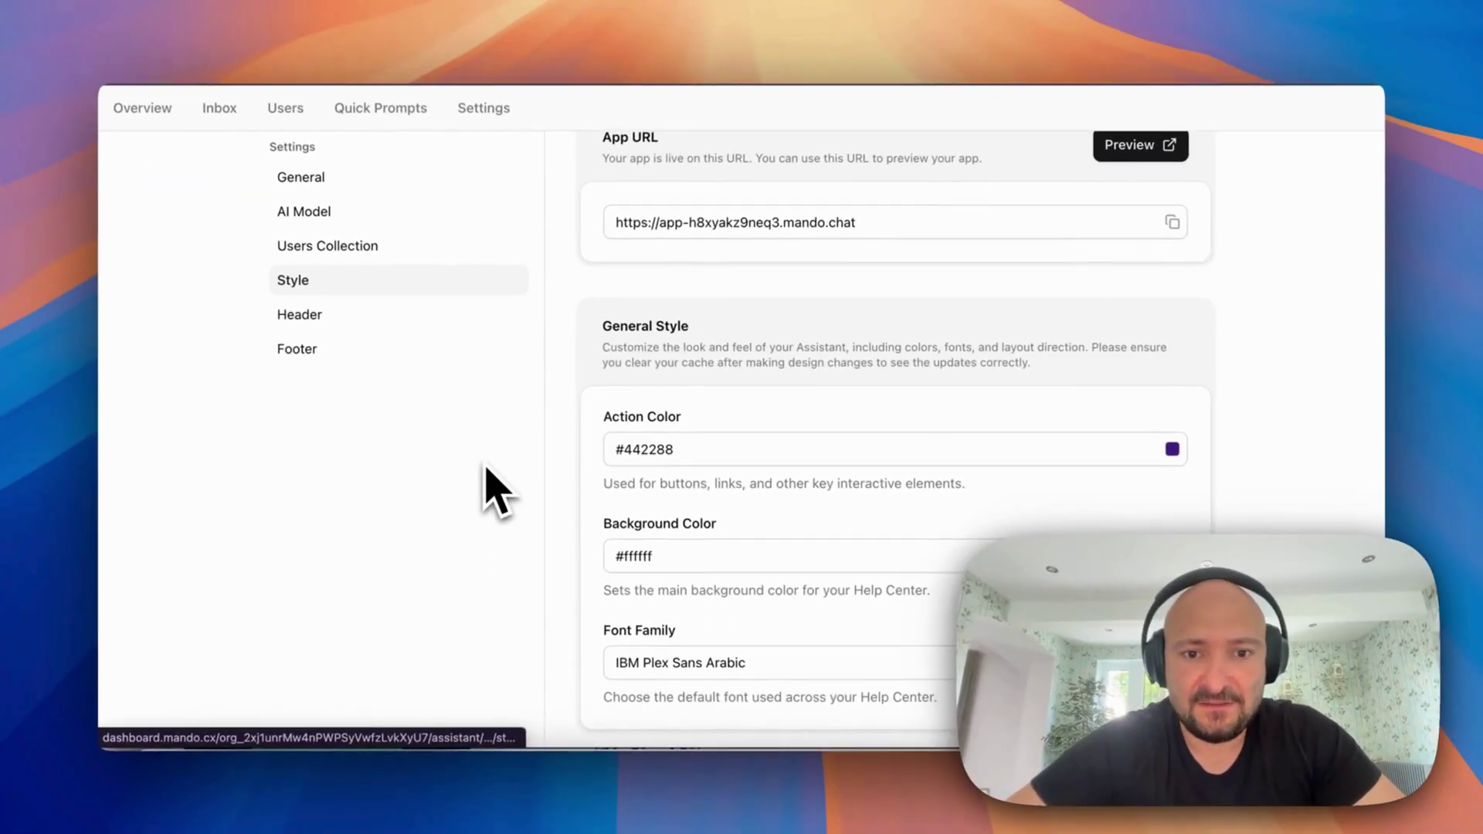
{"action": "scroll", "coordinate": [552, 436], "scroll_direction": "down", "scroll_amount": 1}
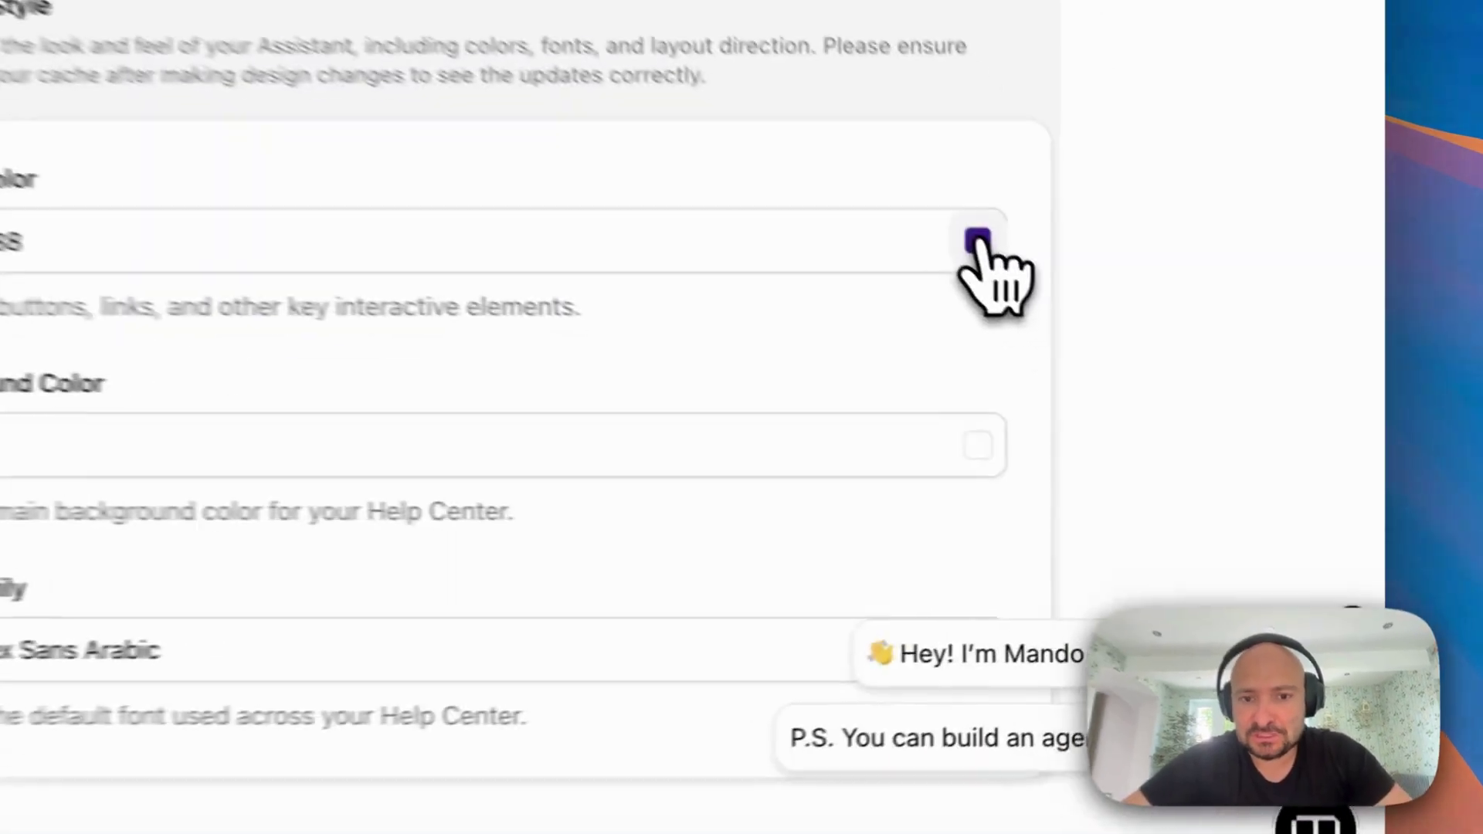
{"action": "left_click", "coordinate": [978, 241]}
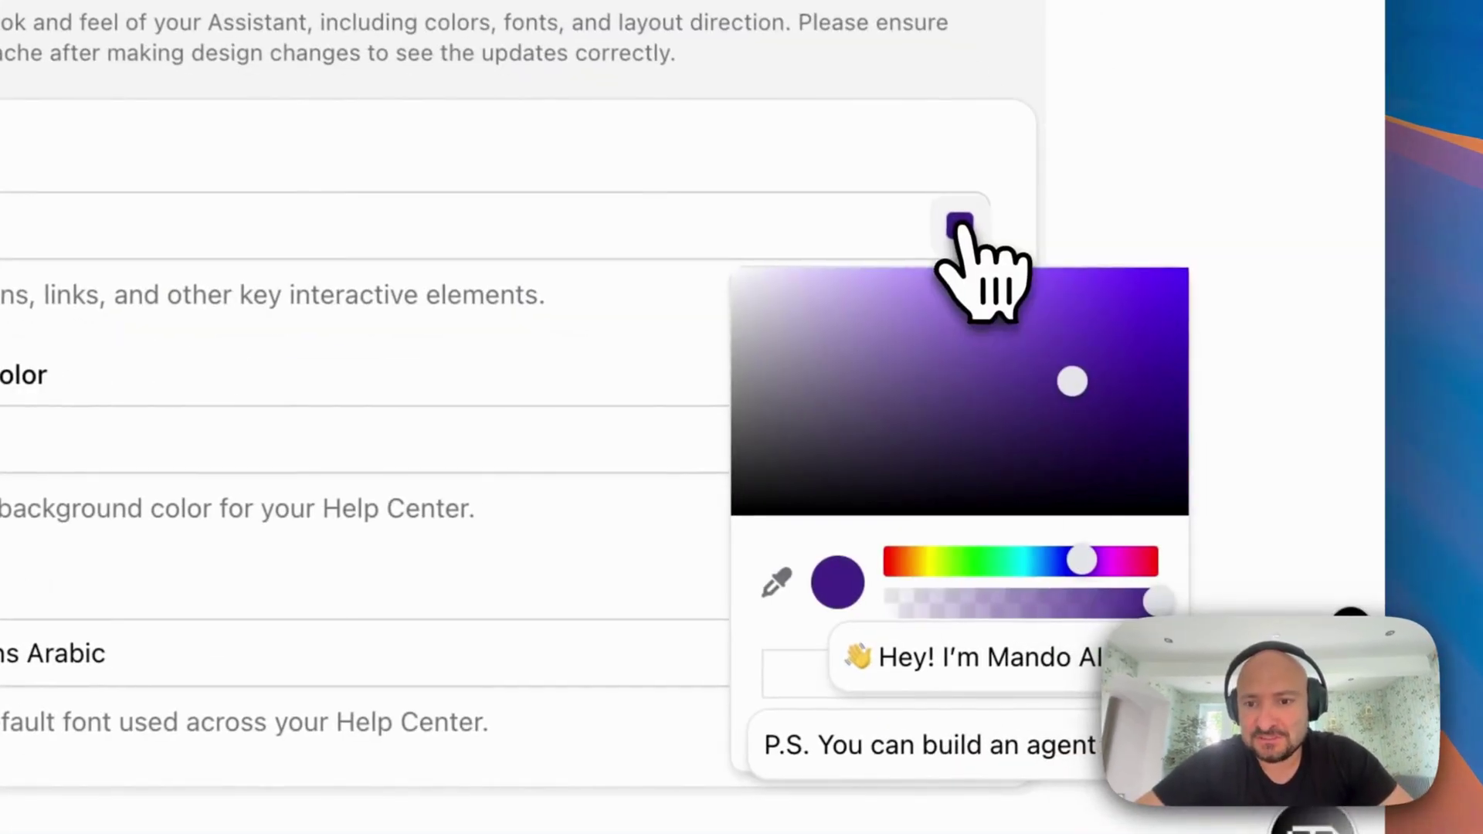
{"action": "left_click_drag", "start_coordinate": [1088, 390], "coordinate": [679, 563]}
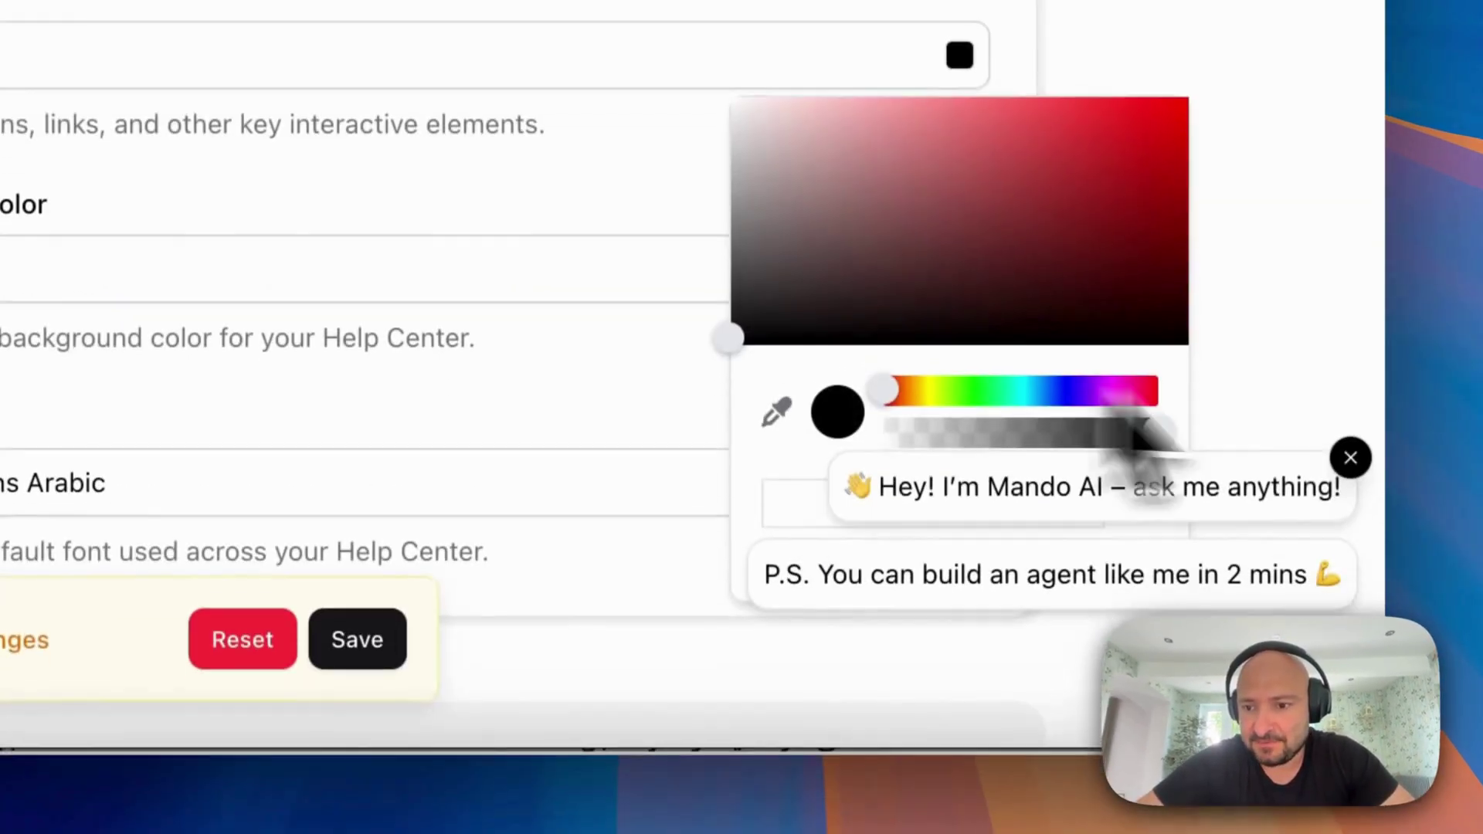
{"action": "left_click", "coordinate": [1357, 636]}
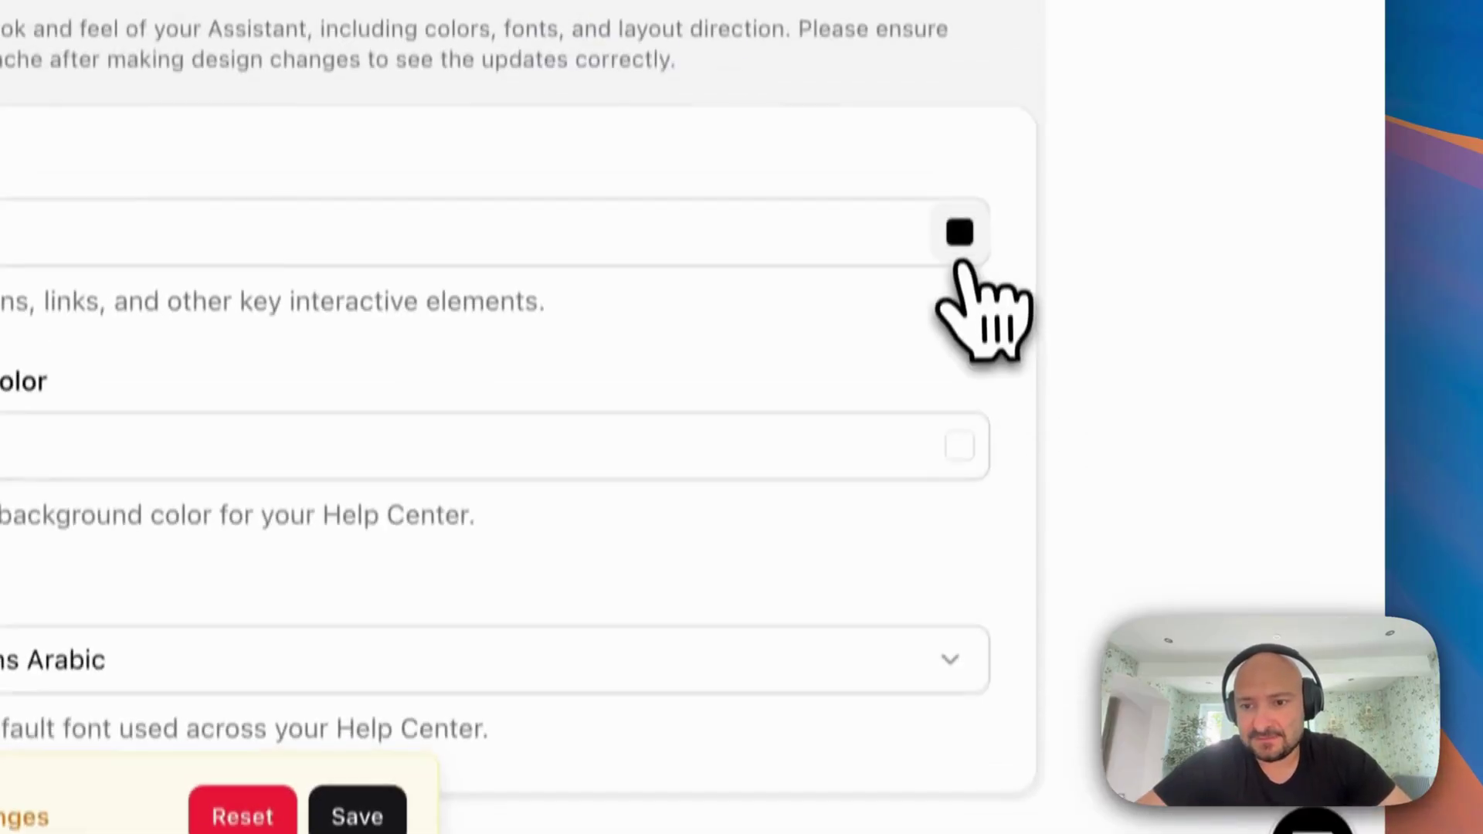
{"action": "left_click", "coordinate": [959, 51]}
{"action": "left_click", "coordinate": [1136, 200]}
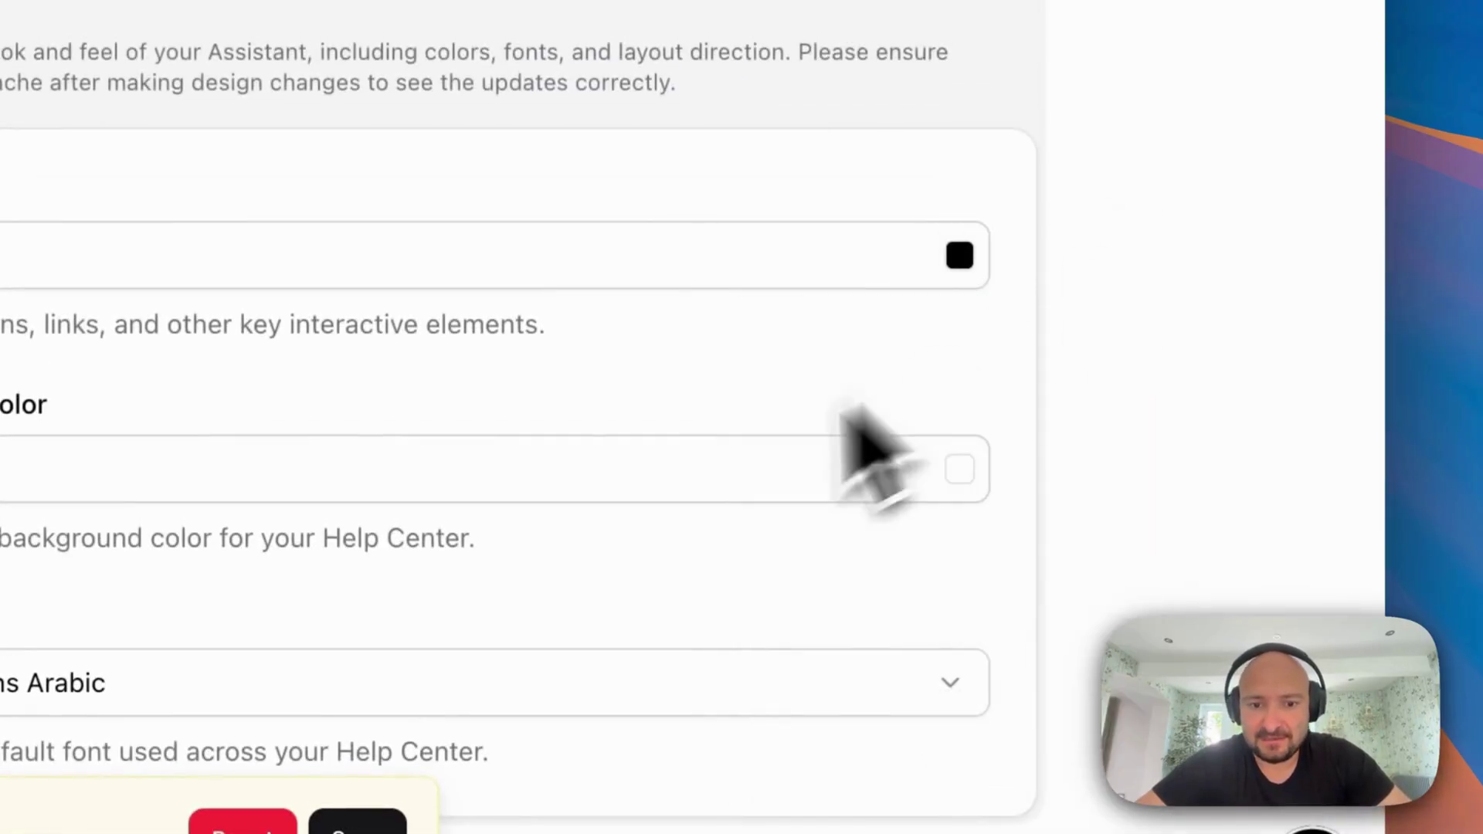
{"action": "scroll", "coordinate": [695, 496], "scroll_direction": "down", "scroll_amount": 10}
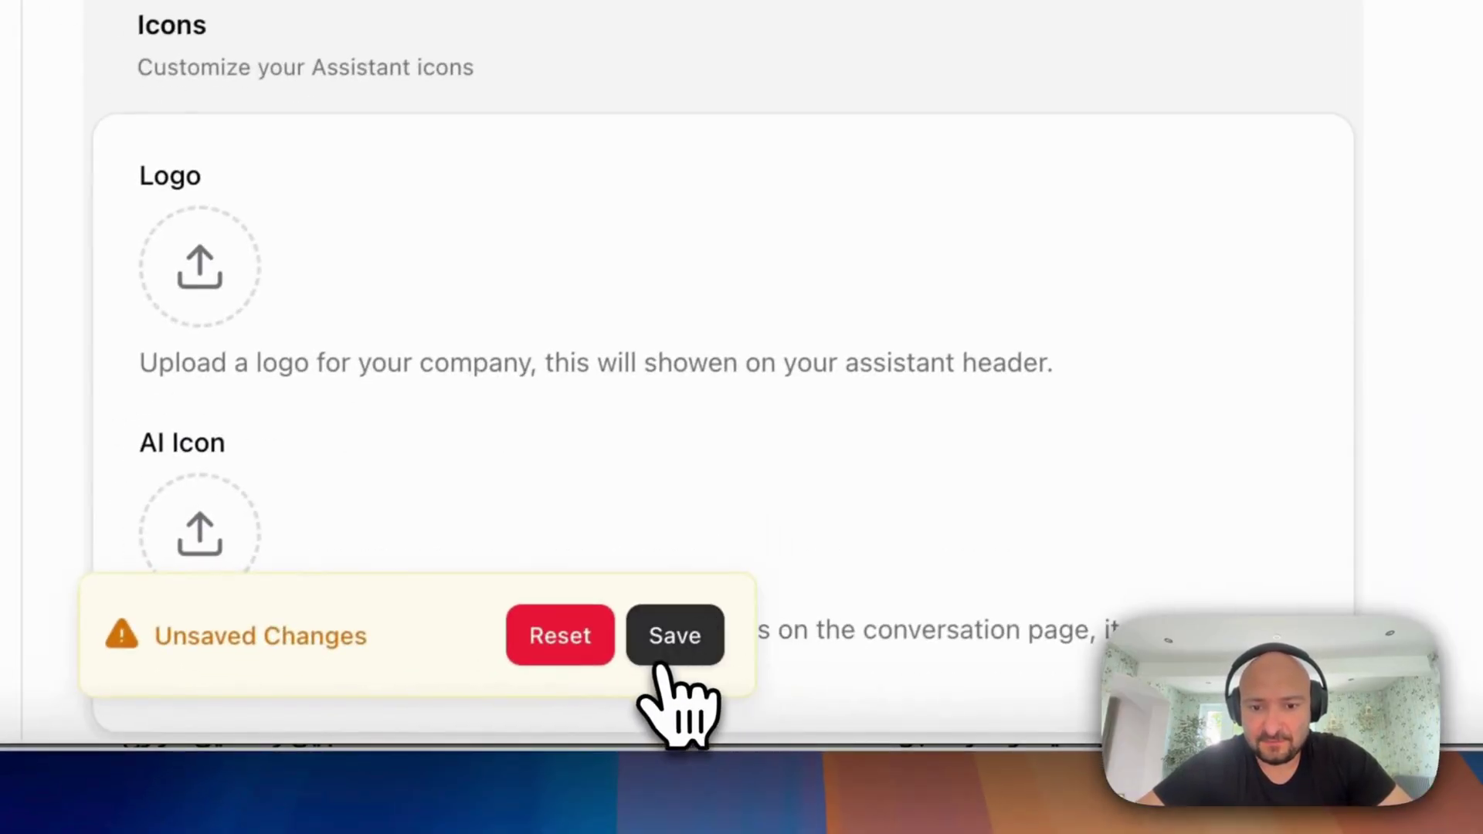
{"action": "left_click", "coordinate": [666, 645]}
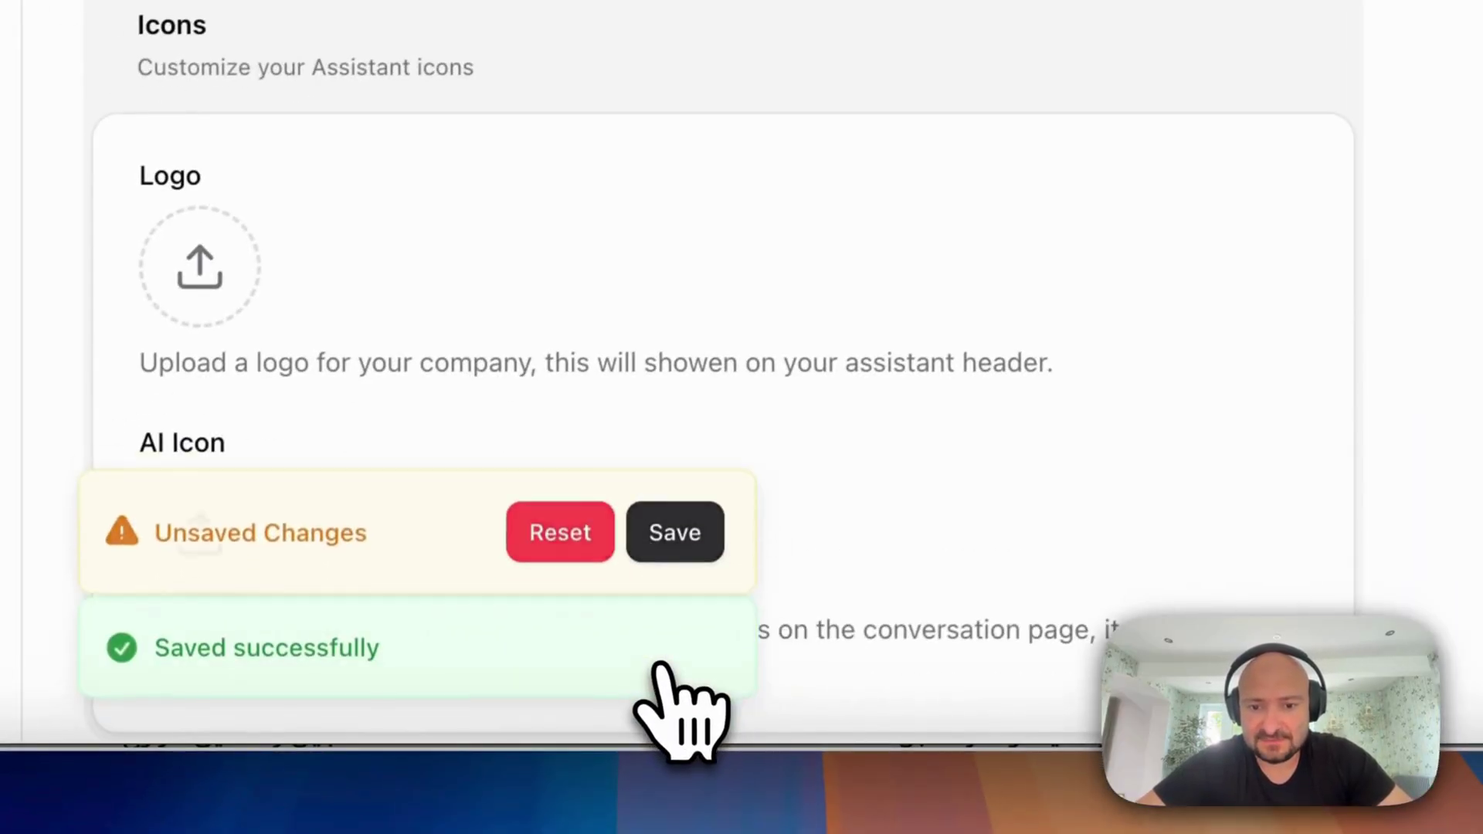
Upload templaet.png as the logo and ee.png as the AI icon, save, and preview the app
{"action": "left_click", "coordinate": [235, 270]}
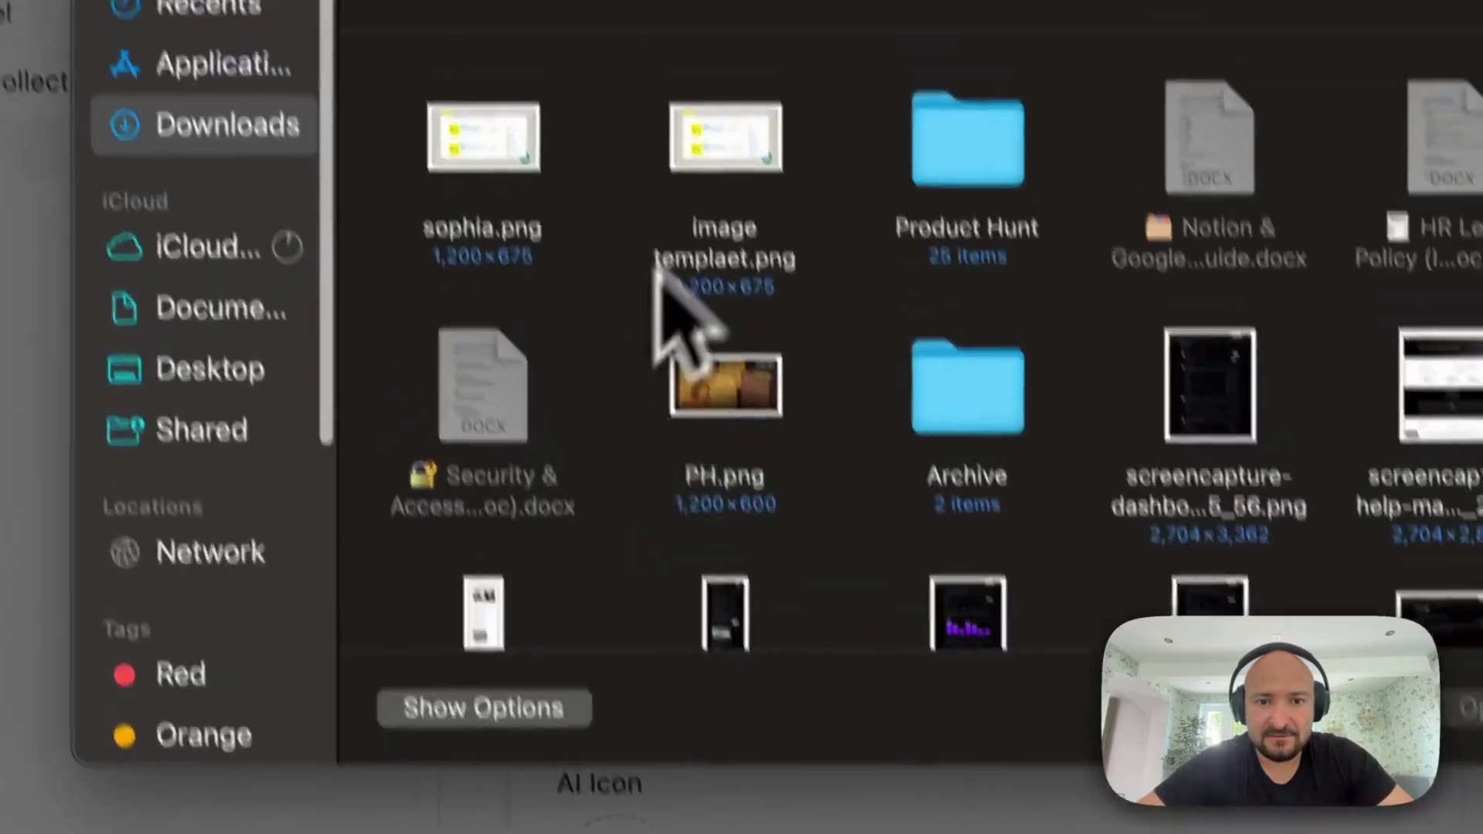
{"action": "double_click", "coordinate": [695, 43]}
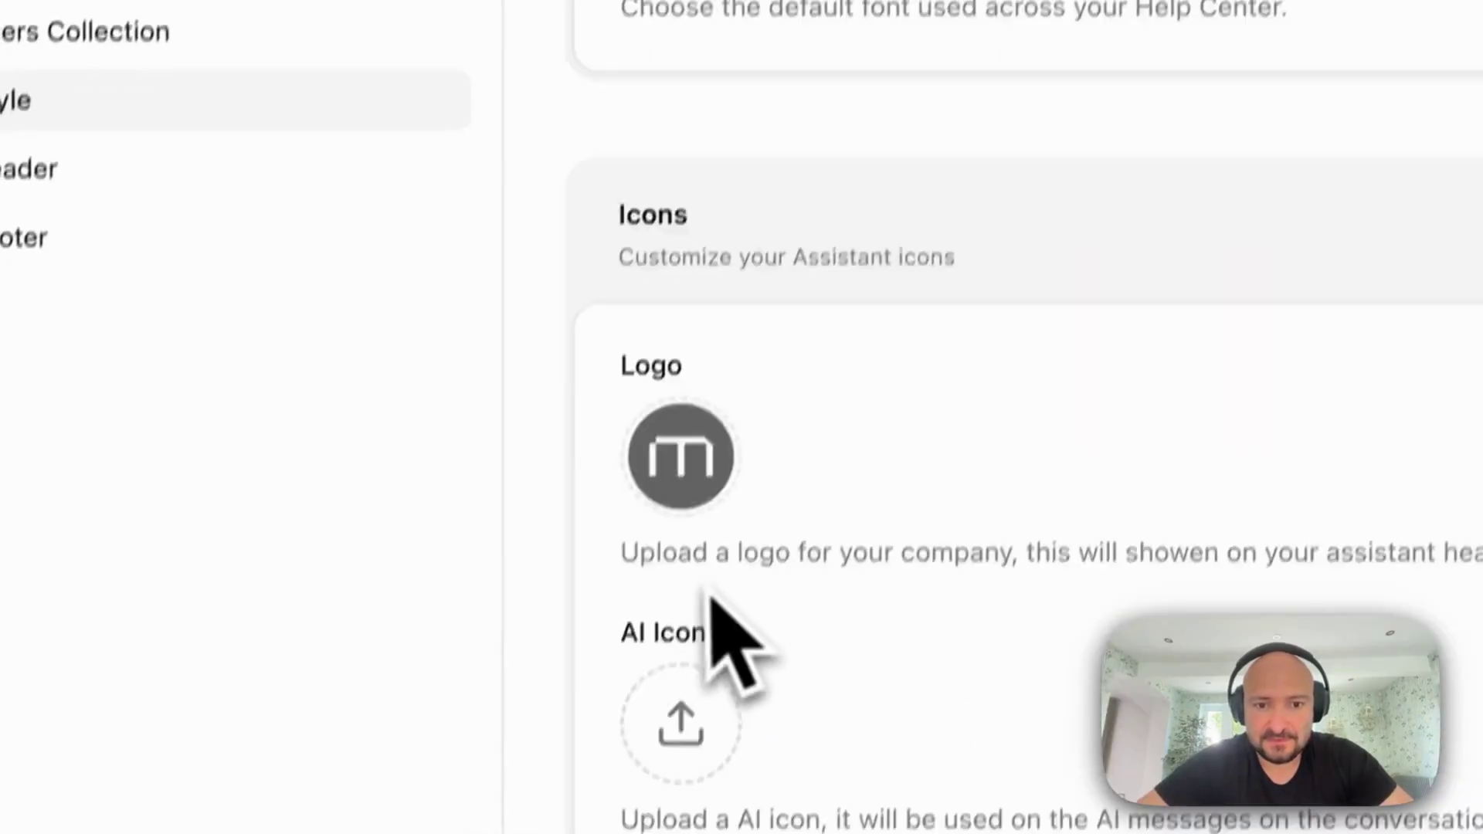
{"action": "scroll", "coordinate": [712, 598], "scroll_direction": "down", "scroll_amount": 1}
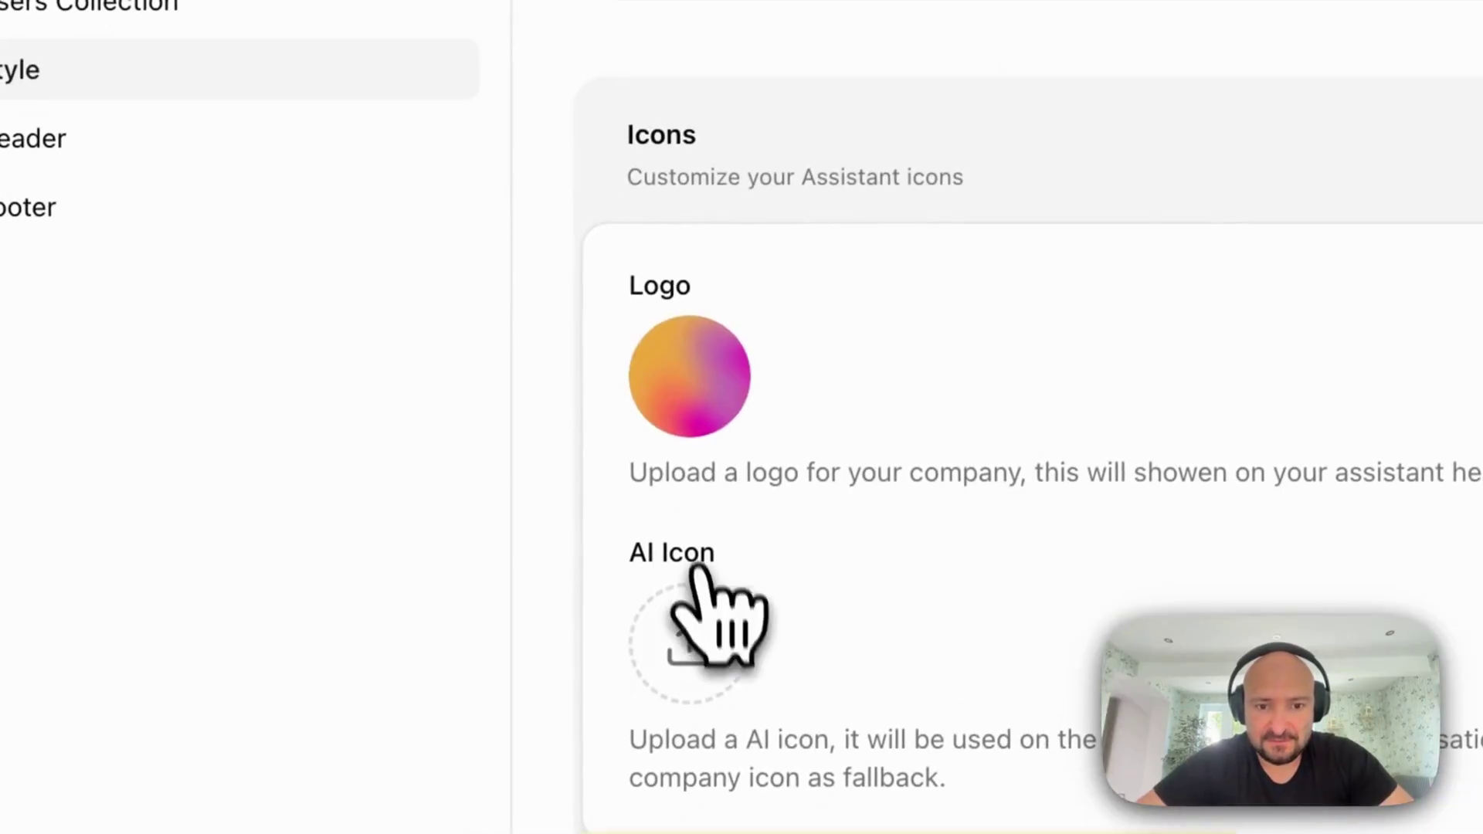
{"action": "left_click", "coordinate": [686, 680]}
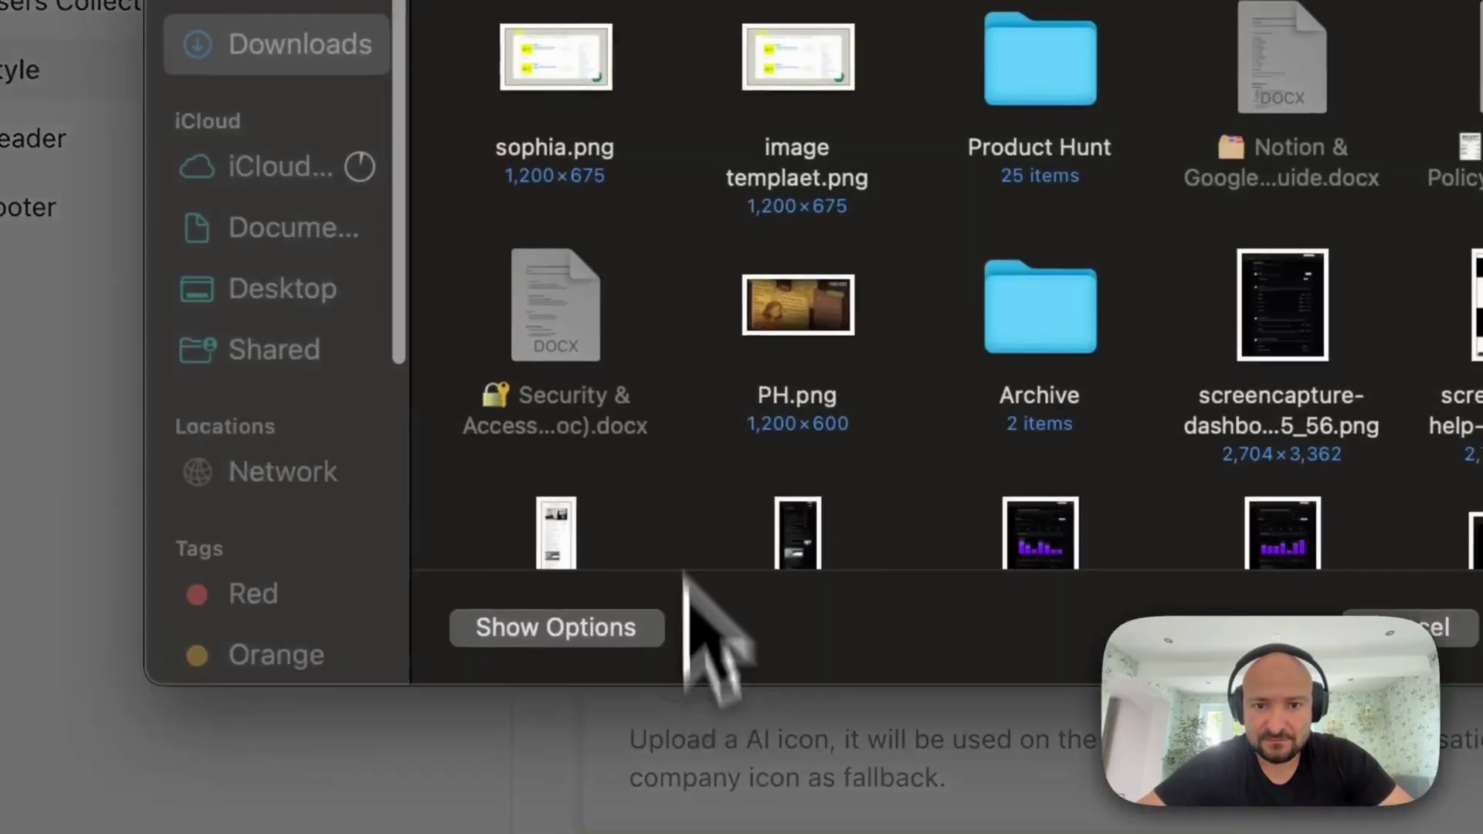
{"action": "left_click", "coordinate": [811, 81]}
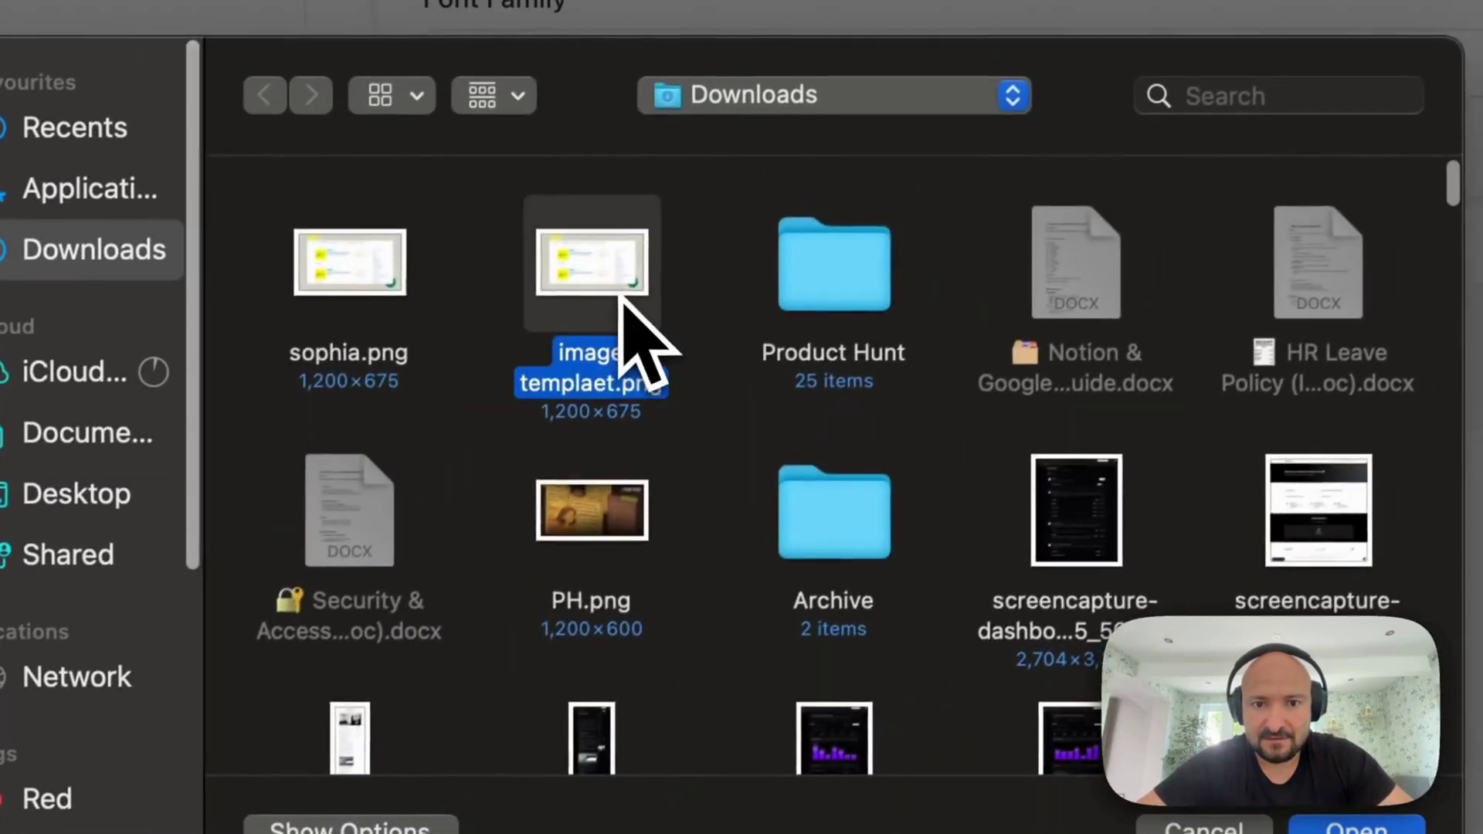
{"action": "type", "text": "ee"}
{"action": "double_click", "coordinate": [766, 375]}
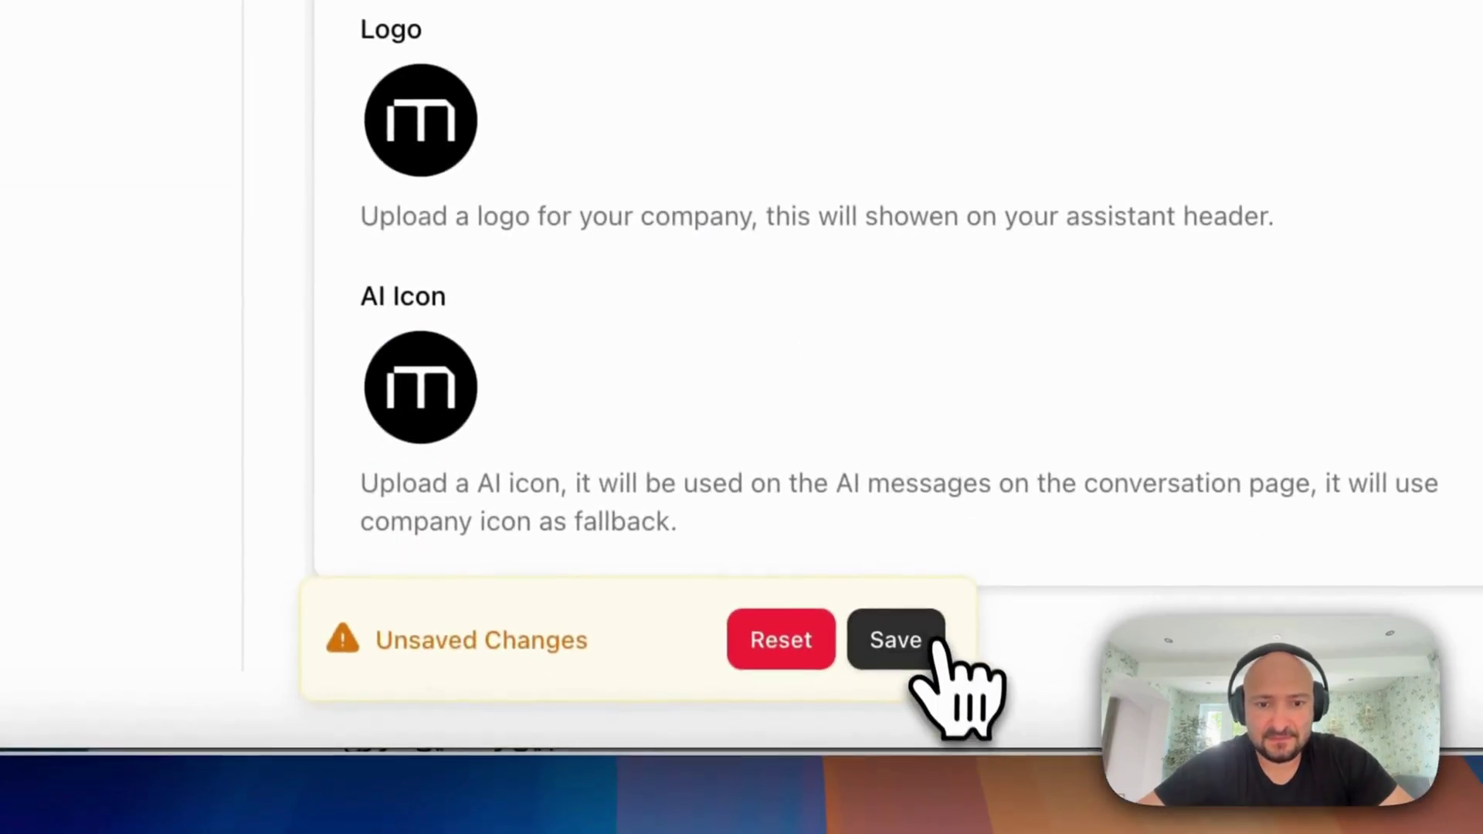
{"action": "left_click", "coordinate": [894, 641]}
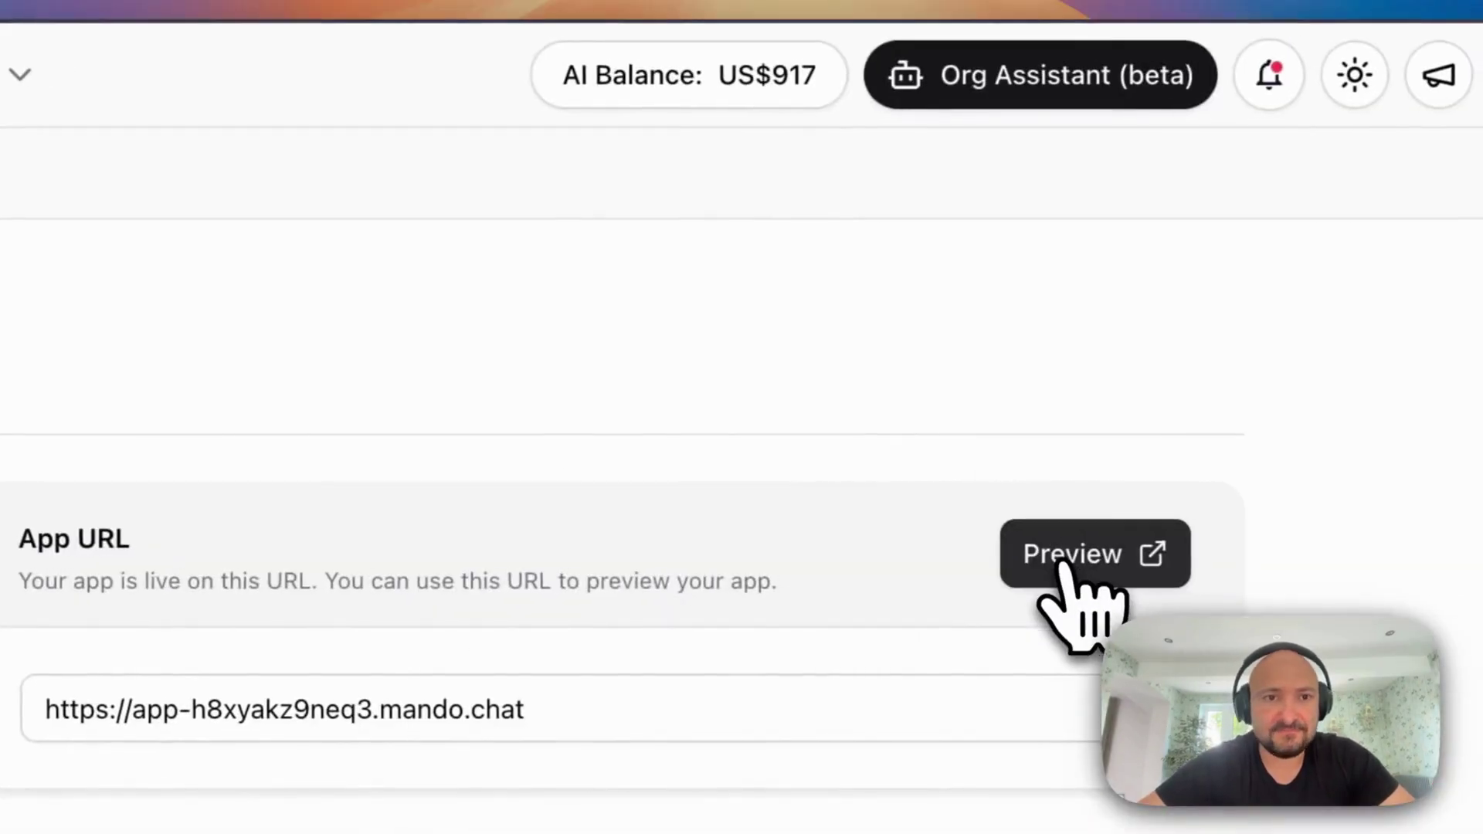
{"action": "left_click", "coordinate": [1054, 560]}
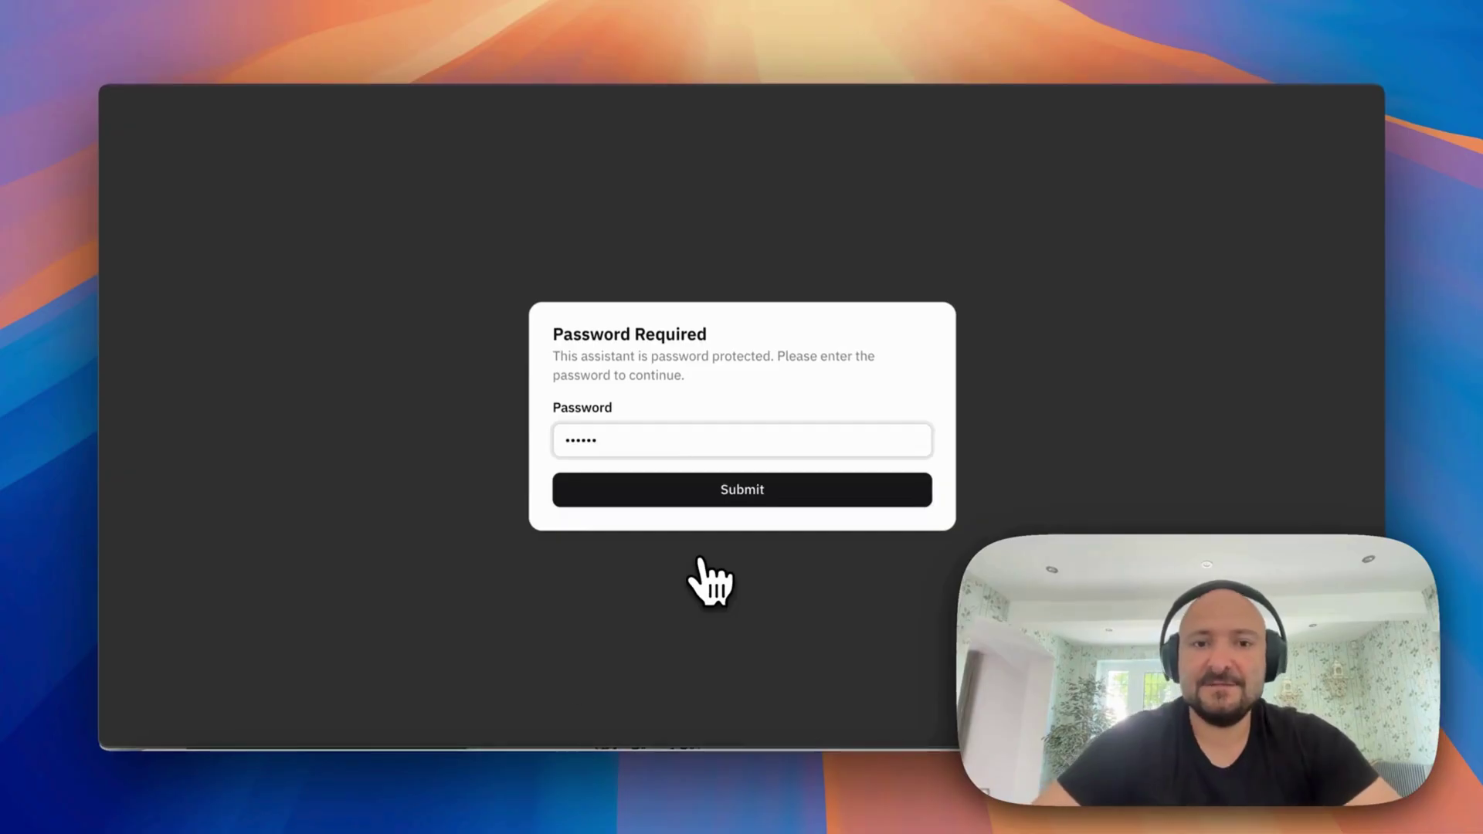
{"action": "key", "text": "Return"}
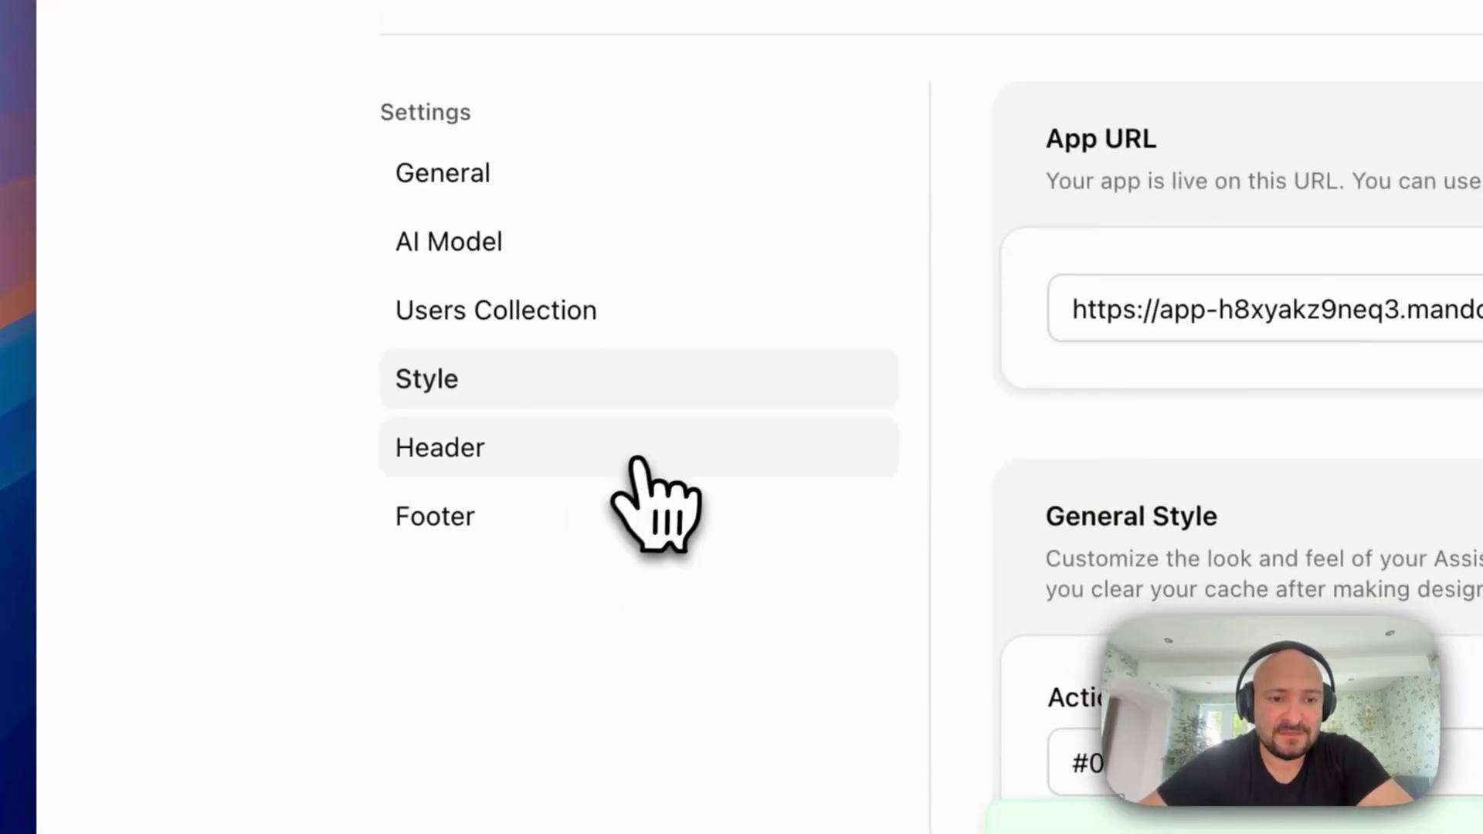
Change the header title to 'Welcome to Mando HR Assistant'
{"action": "left_click", "coordinate": [633, 452]}
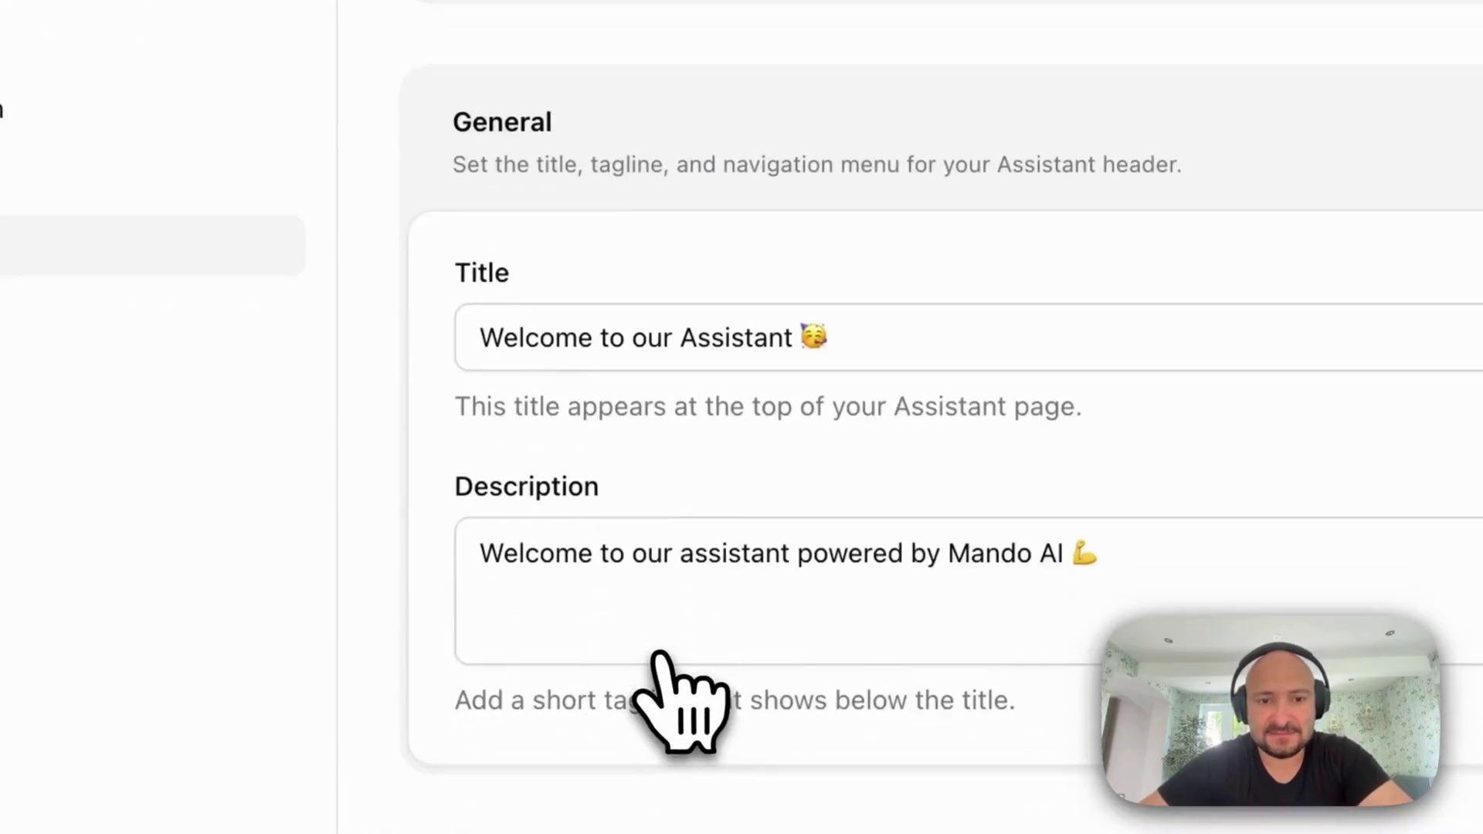
{"action": "scroll", "coordinate": [679, 699], "scroll_direction": "down", "scroll_amount": 2}
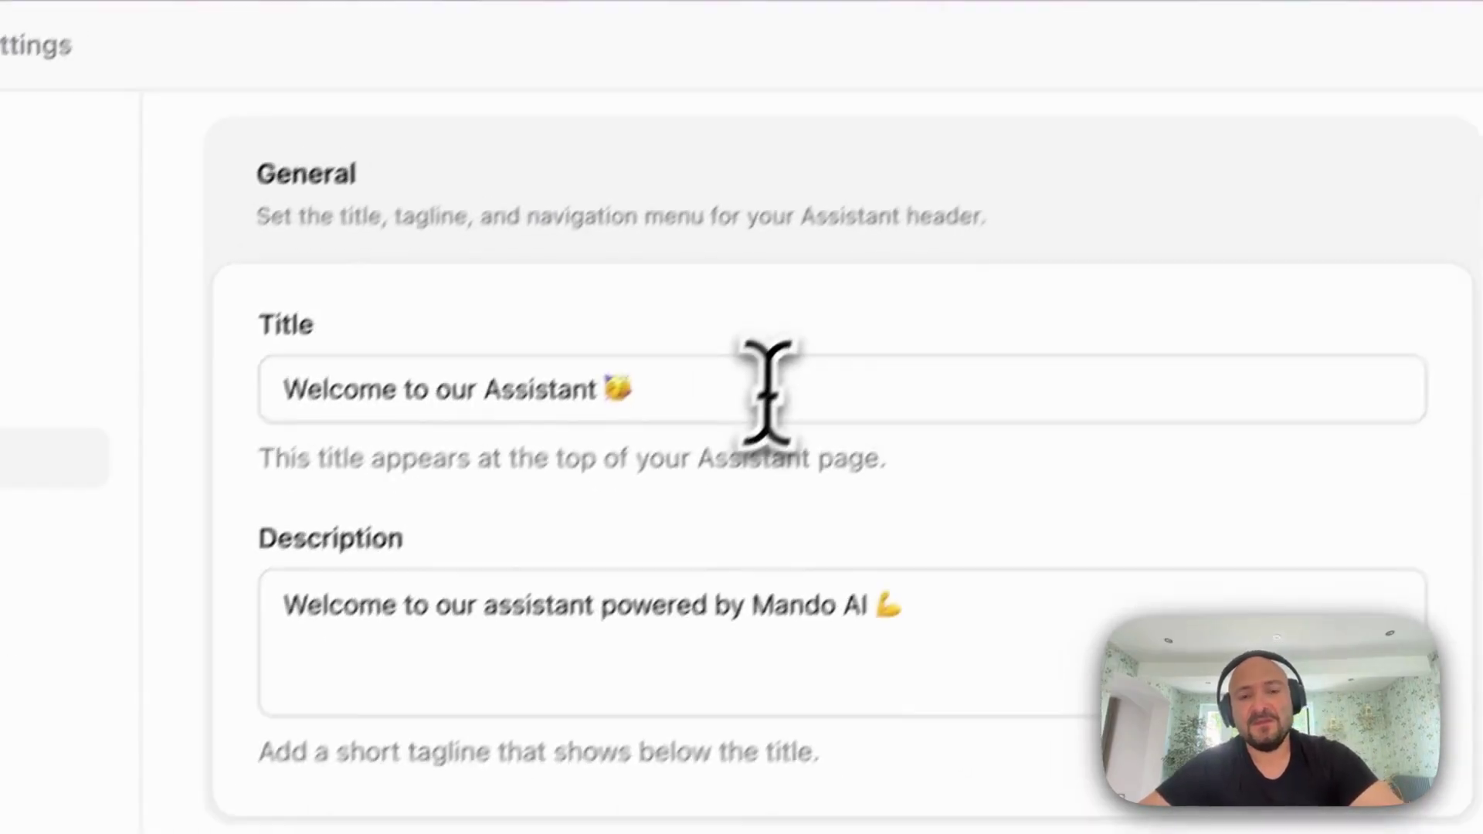
{"action": "left_click", "coordinate": [962, 178]}
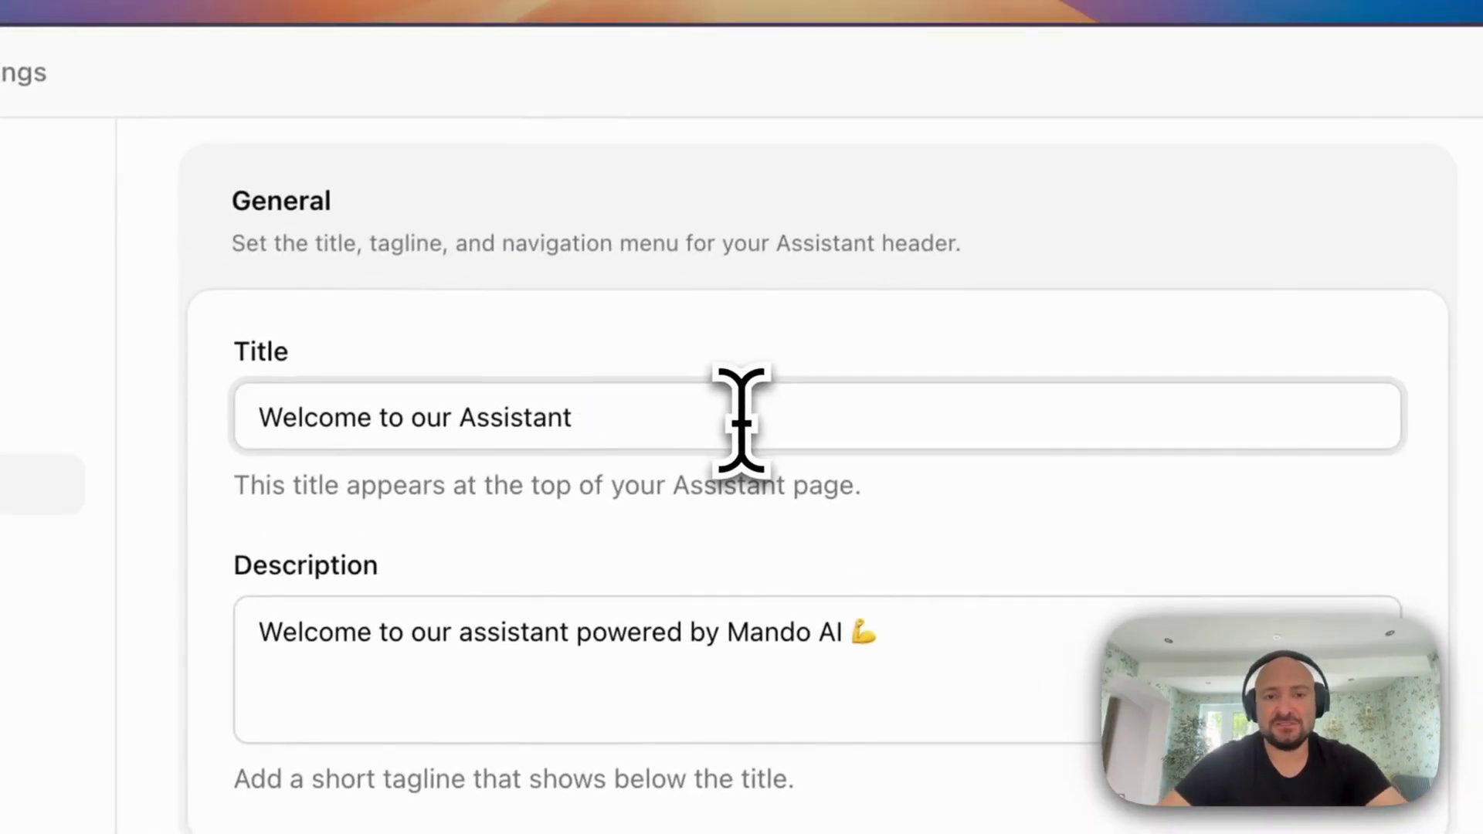
{"action": "key", "text": "BackSpace"}
{"action": "key", "text": "BackSpace"}
{"action": "key", "text": "BackSpace"}
{"action": "key", "text": "BackSpace"}
{"action": "key", "text": "BackSpace"}
{"action": "key", "text": "BackSpace"}
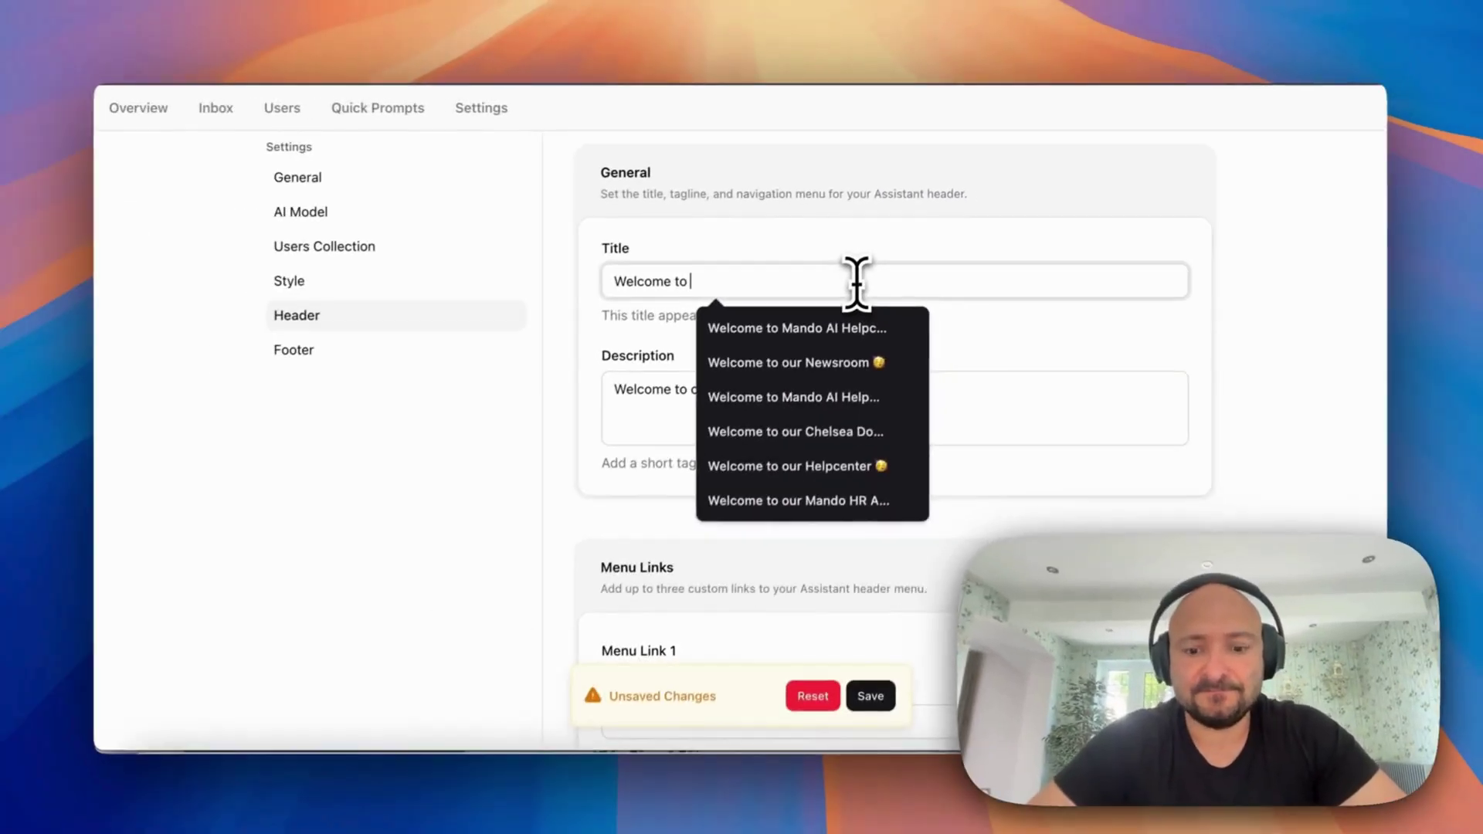
{"action": "type", "text": "Mandi"}
{"action": "key", "text": "BackSpace"}
{"action": "key", "text": "BackSpace"}
{"action": "type", "text": "o H"}
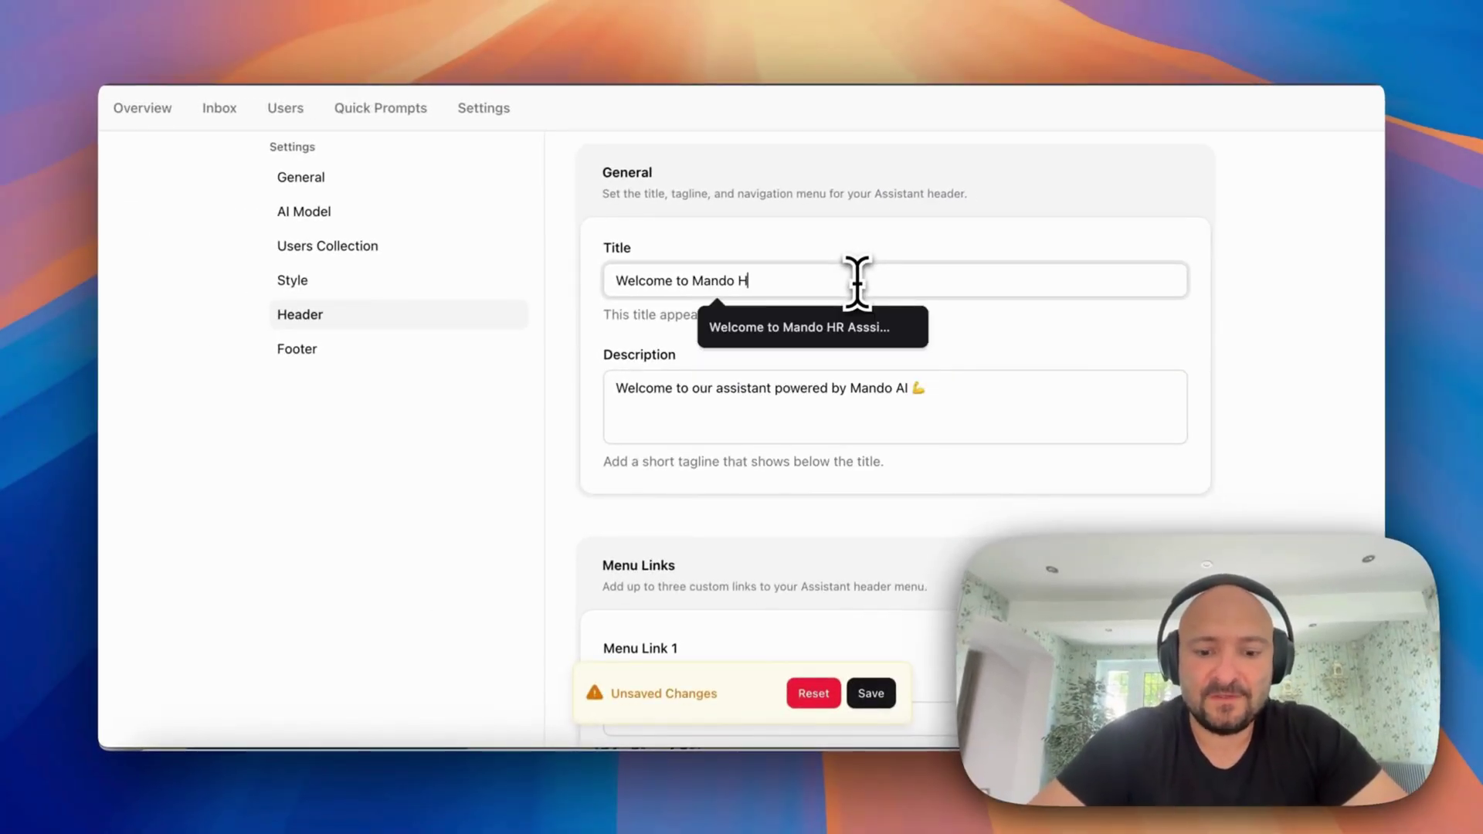
{"action": "type", "text": "R Assistant"}
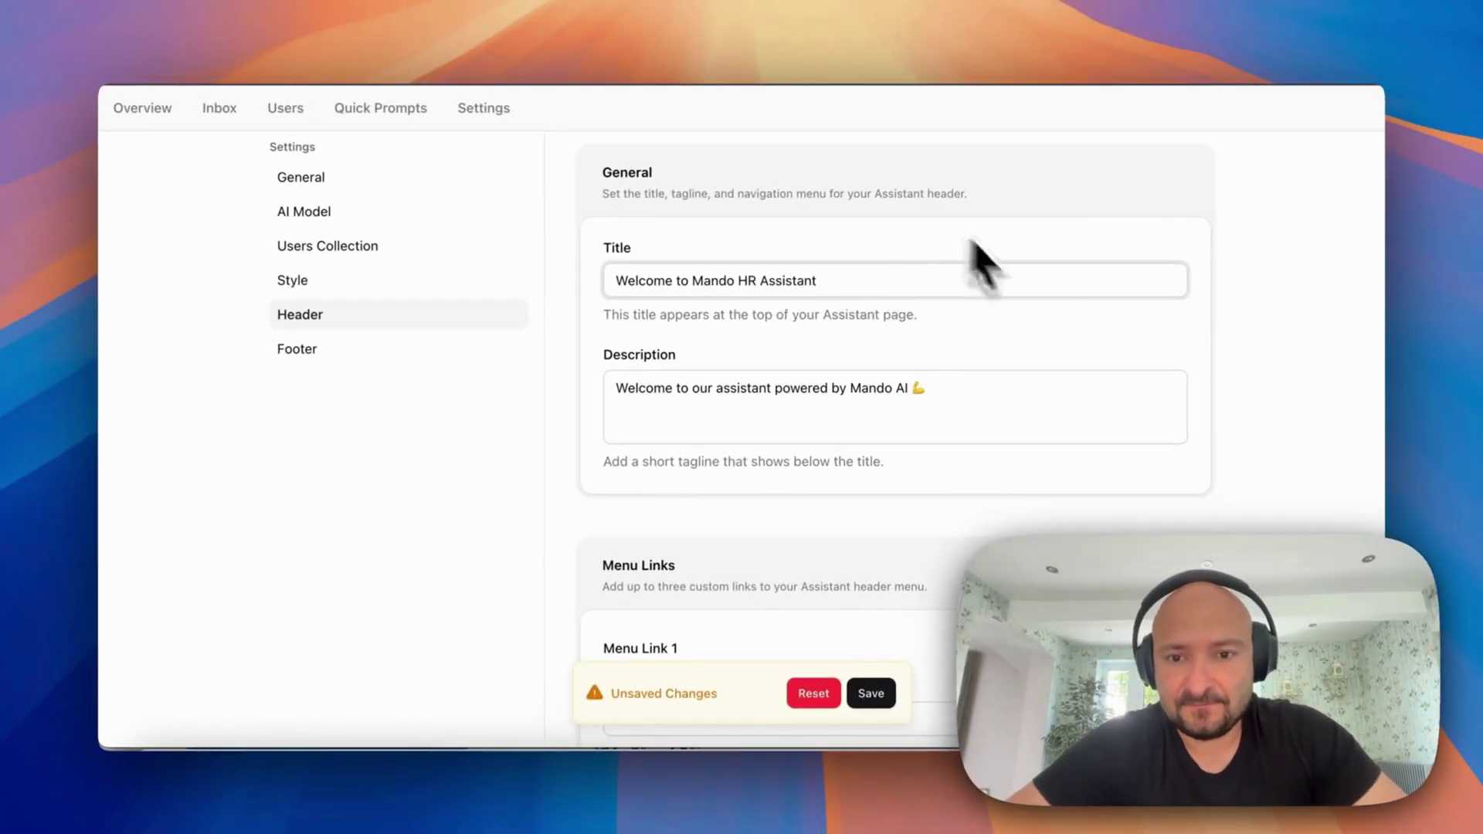
Delete the Contact menu link (Menu Link 3), leaving the header description unchanged
{"action": "left_click", "coordinate": [999, 392]}
{"action": "type", "text": "z"}
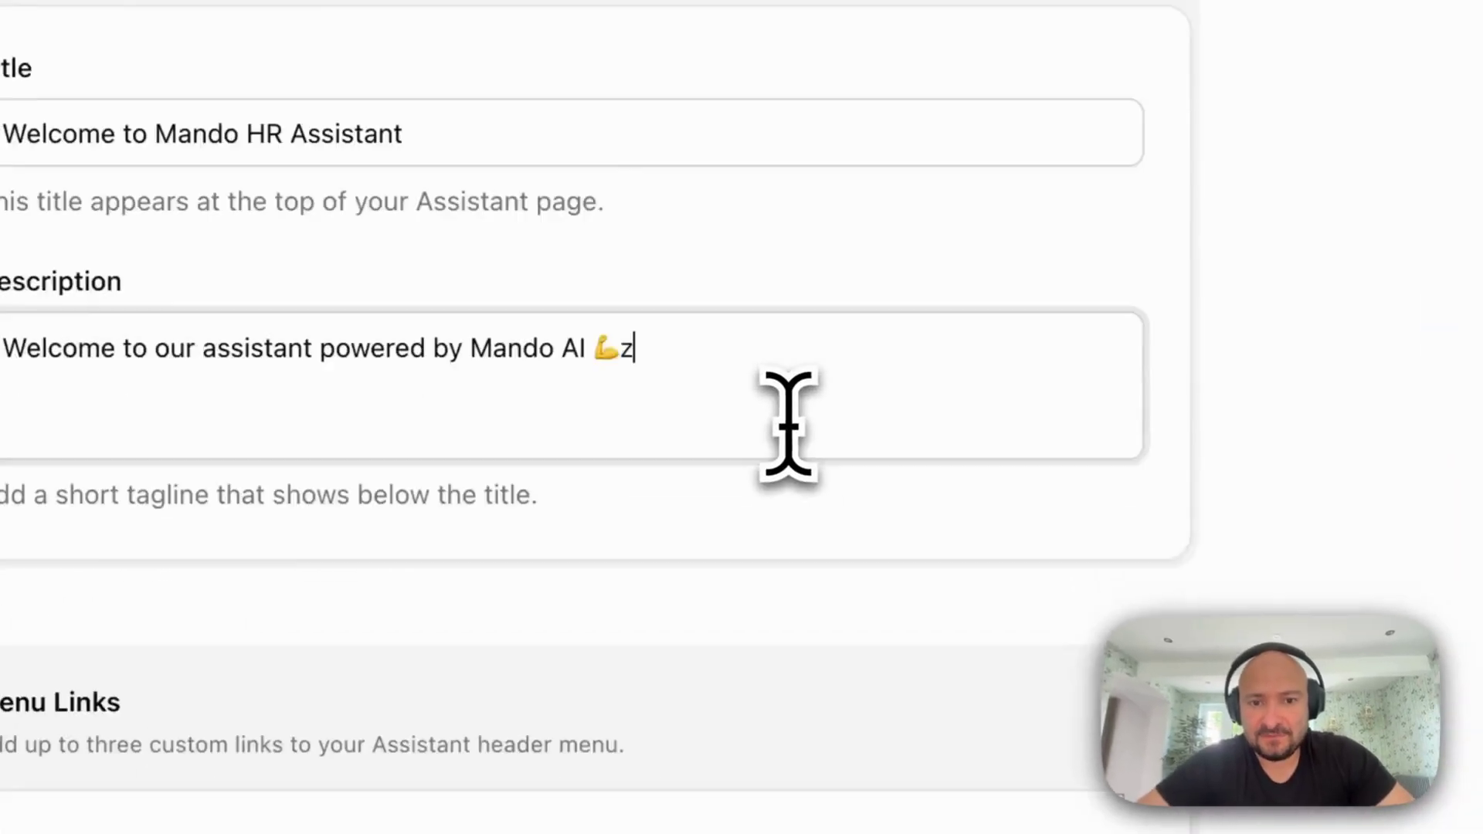
{"action": "scroll", "coordinate": [1004, 444], "scroll_direction": "down", "scroll_amount": 4}
{"action": "scroll", "coordinate": [1004, 444], "scroll_direction": "up", "scroll_amount": 4}
{"action": "key", "text": "BackSpace"}
{"action": "scroll", "coordinate": [811, 480], "scroll_direction": "down", "scroll_amount": 5}
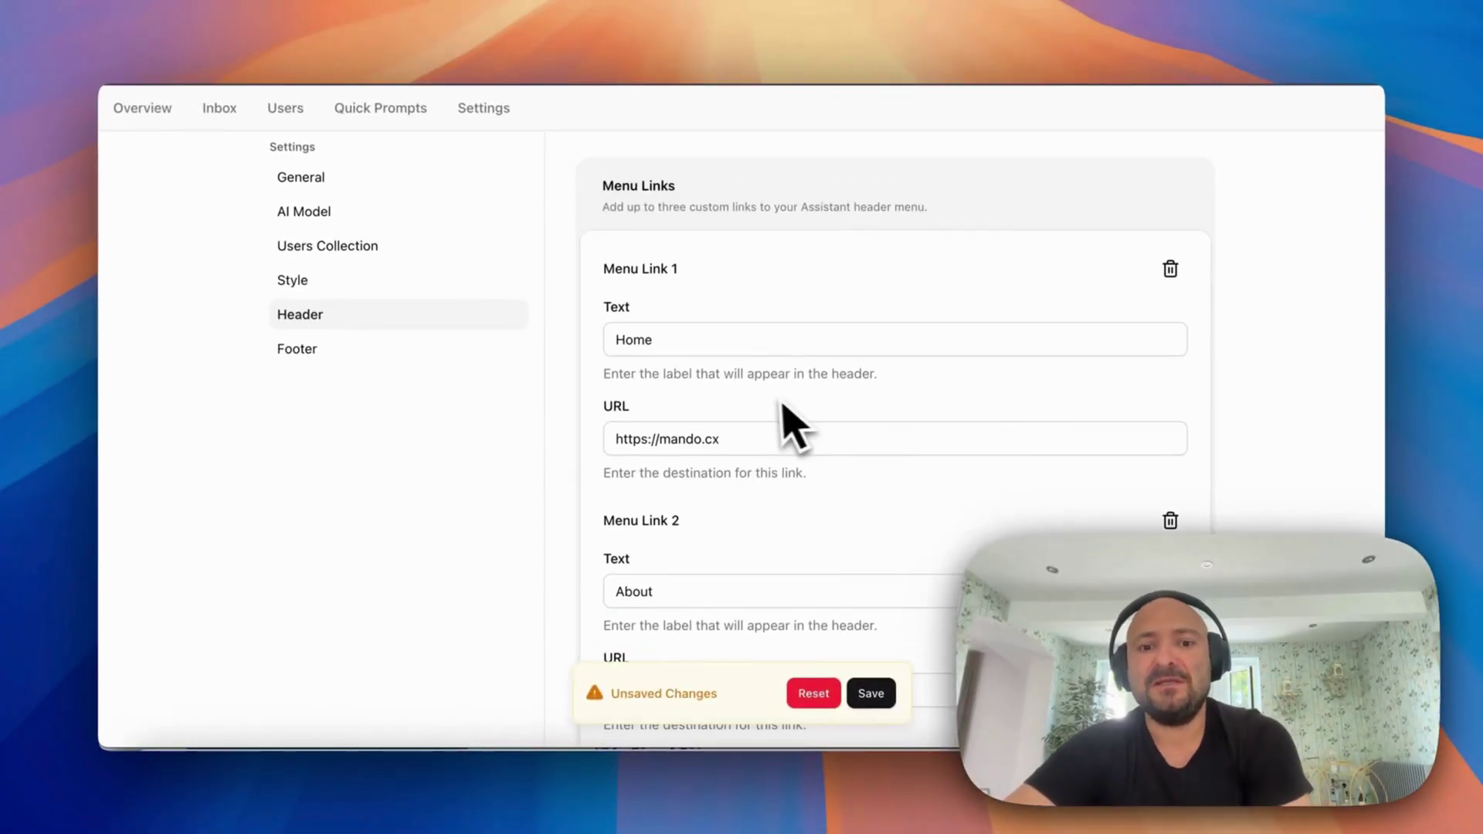
{"action": "scroll", "coordinate": [711, 464], "scroll_direction": "down", "scroll_amount": 4}
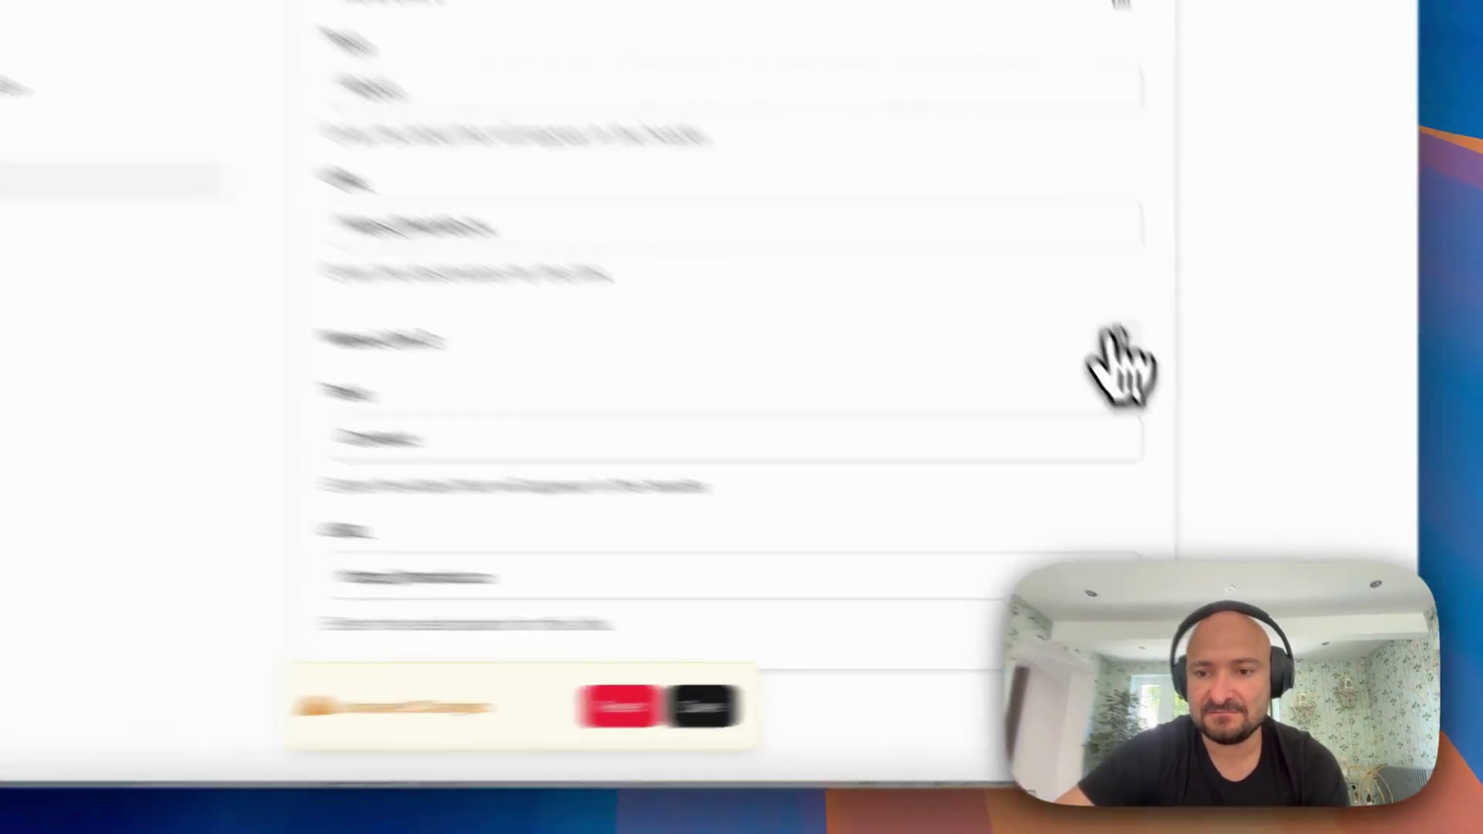
{"action": "left_click", "coordinate": [1170, 429]}
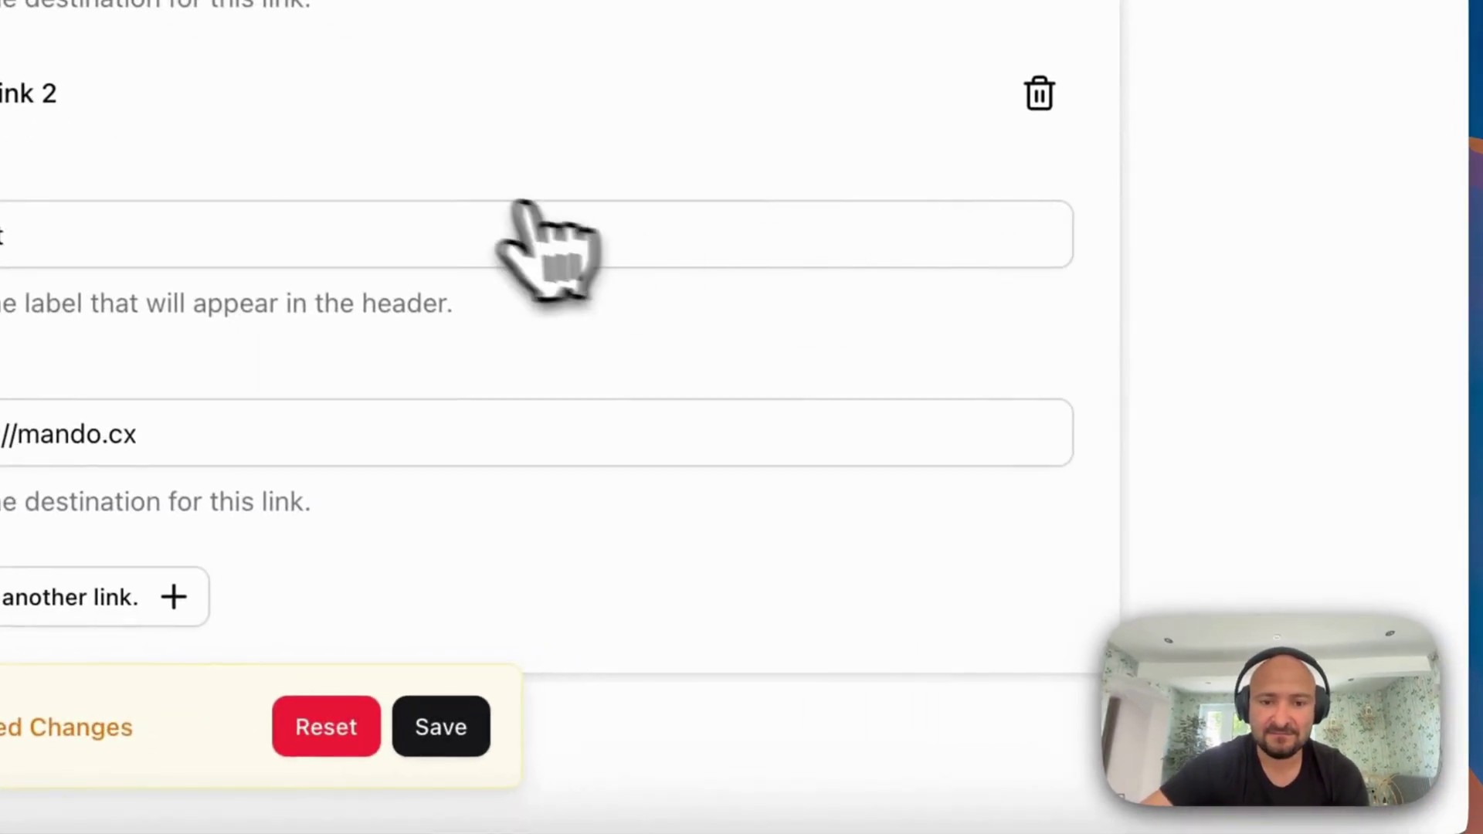
{"action": "scroll", "coordinate": [480, 232], "scroll_direction": "up", "scroll_amount": 1}
{"action": "scroll", "coordinate": [483, 238], "scroll_direction": "down", "scroll_amount": 2}
{"action": "left_click", "coordinate": [441, 726]}
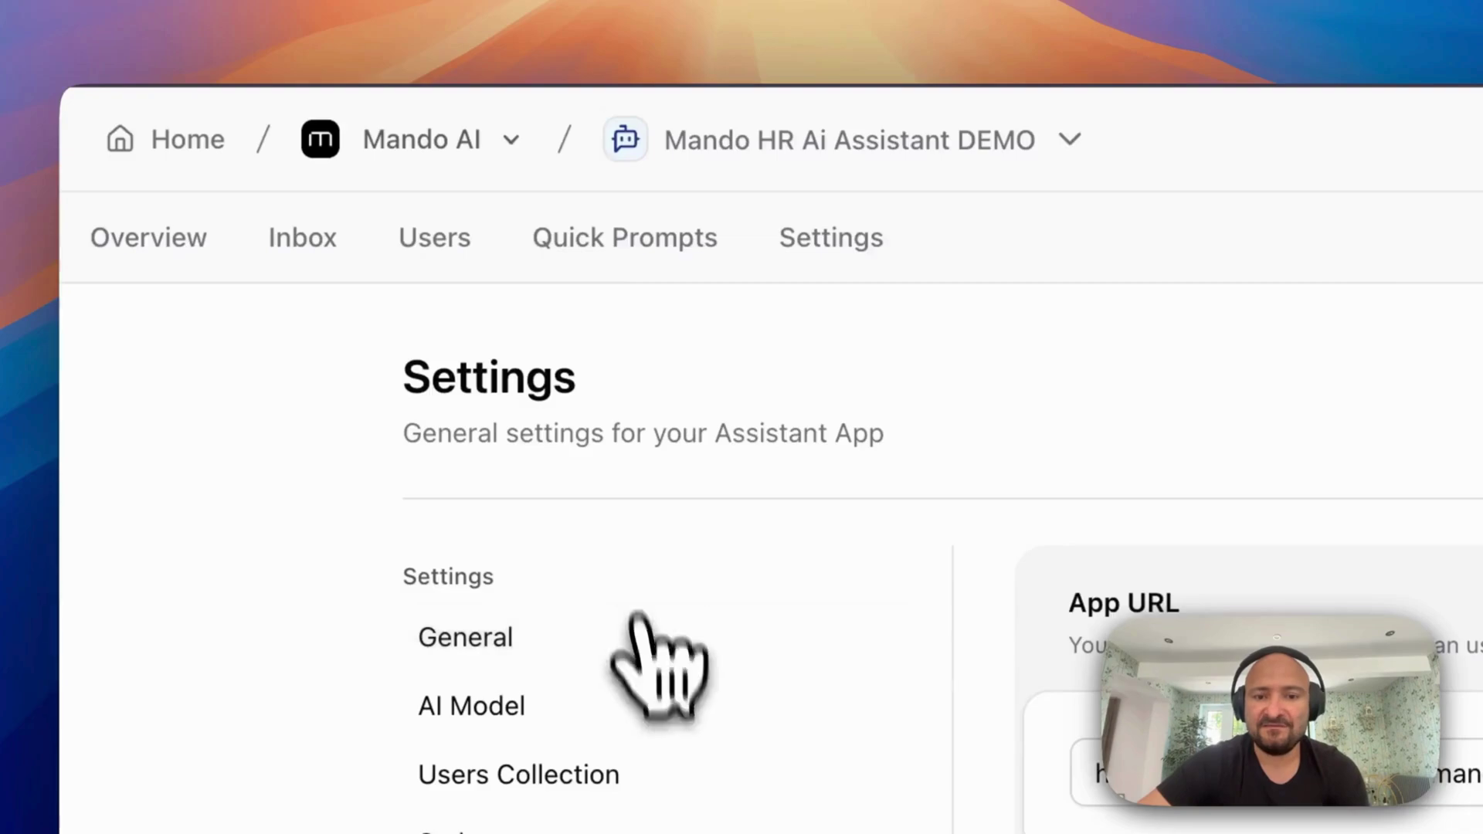
Clear the TikTok, WhatsApp, YouTube and Instagram footer links
{"action": "scroll", "coordinate": [494, 603], "scroll_direction": "down", "scroll_amount": 15}
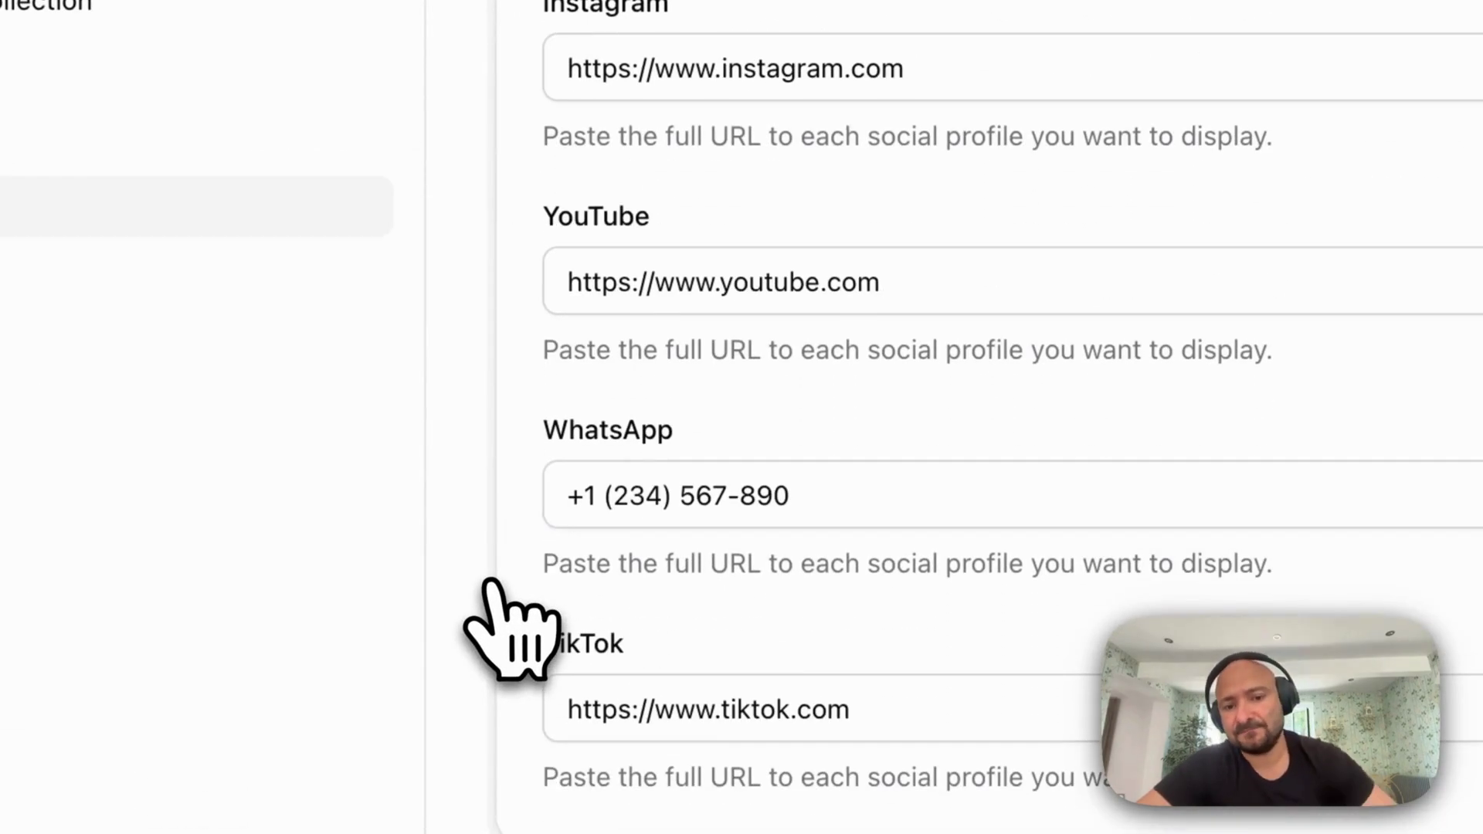
{"action": "triple_click", "coordinate": [954, 719]}
{"action": "key", "text": "BackSpace"}
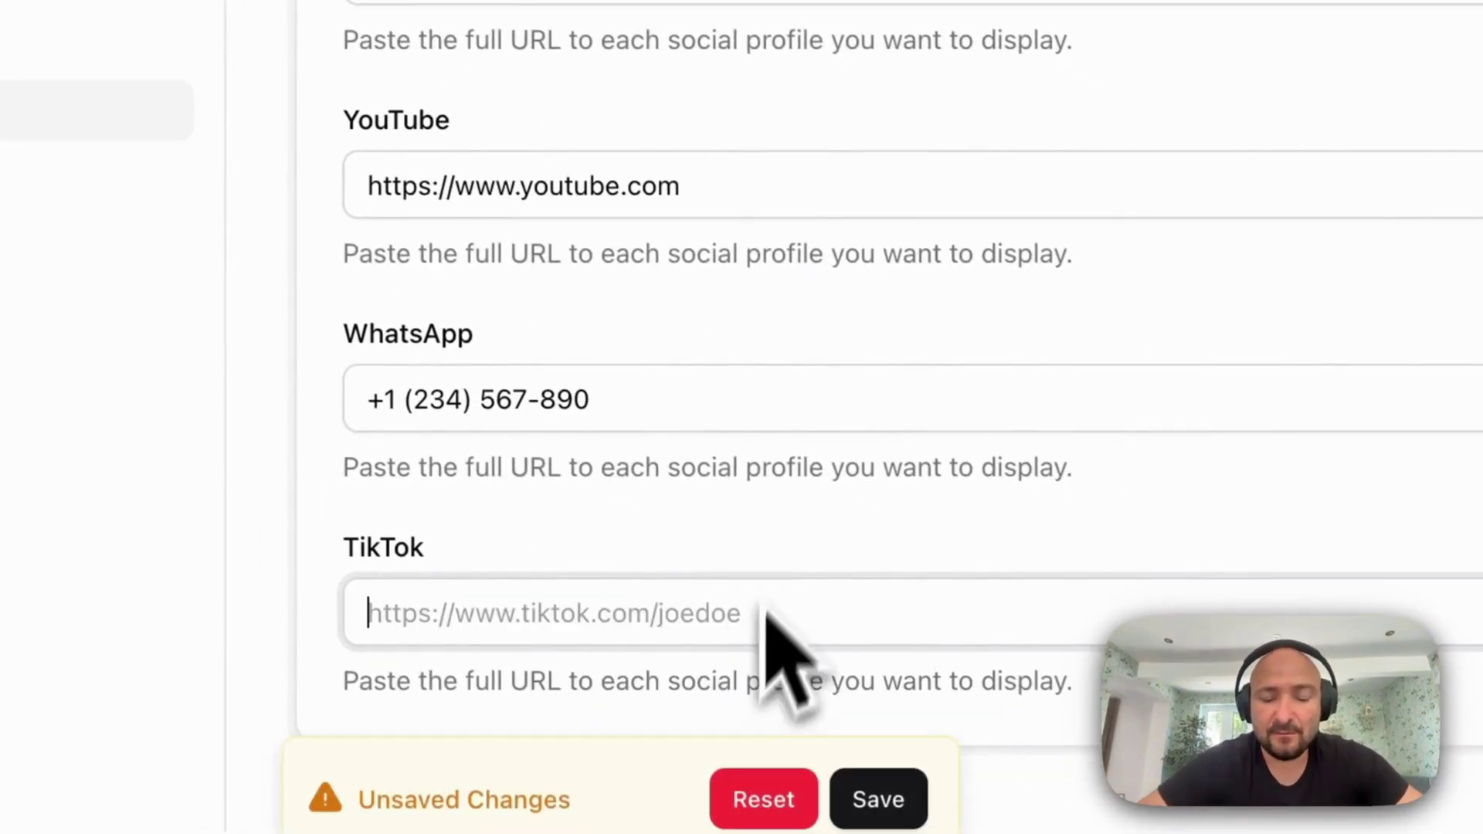
{"action": "triple_click", "coordinate": [467, 414]}
{"action": "key", "text": "BackSpace"}
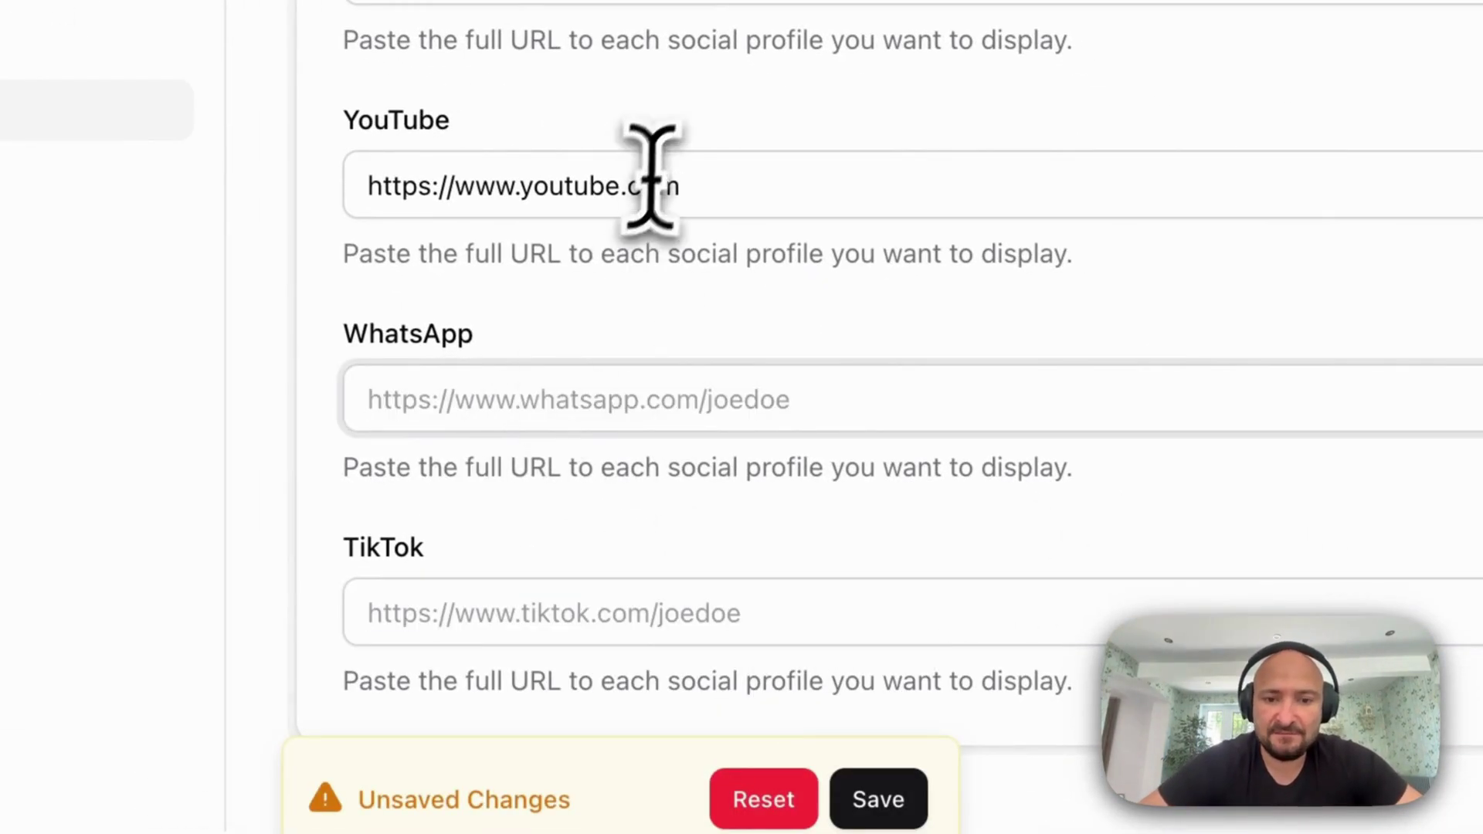
{"action": "triple_click", "coordinate": [651, 174]}
{"action": "key", "text": "BackSpace"}
{"action": "scroll", "coordinate": [732, 502], "scroll_direction": "up", "scroll_amount": 5}
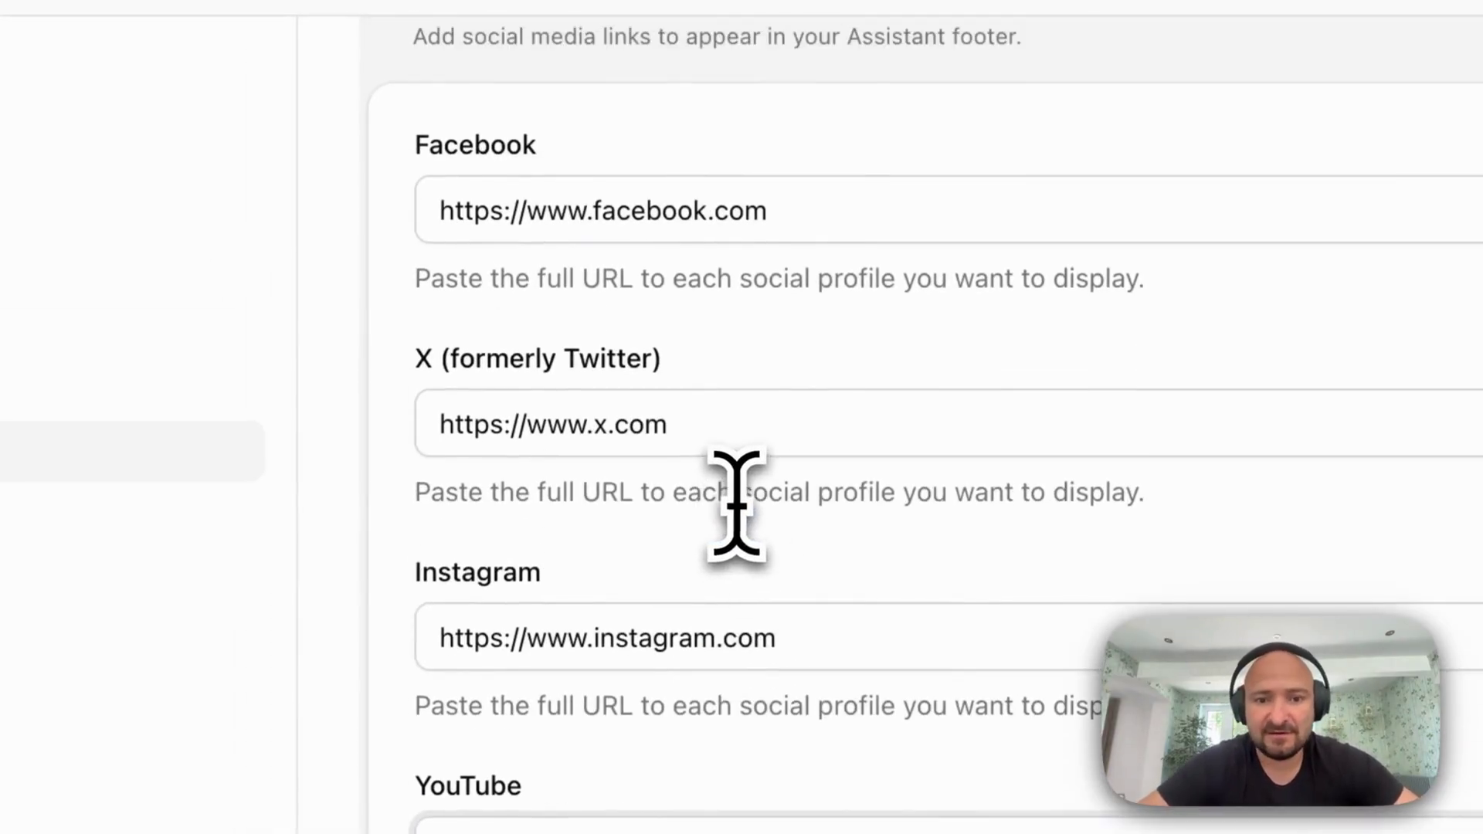
{"action": "triple_click", "coordinate": [630, 618]}
{"action": "key", "text": "BackSpace"}
{"action": "left_click", "coordinate": [745, 430]}
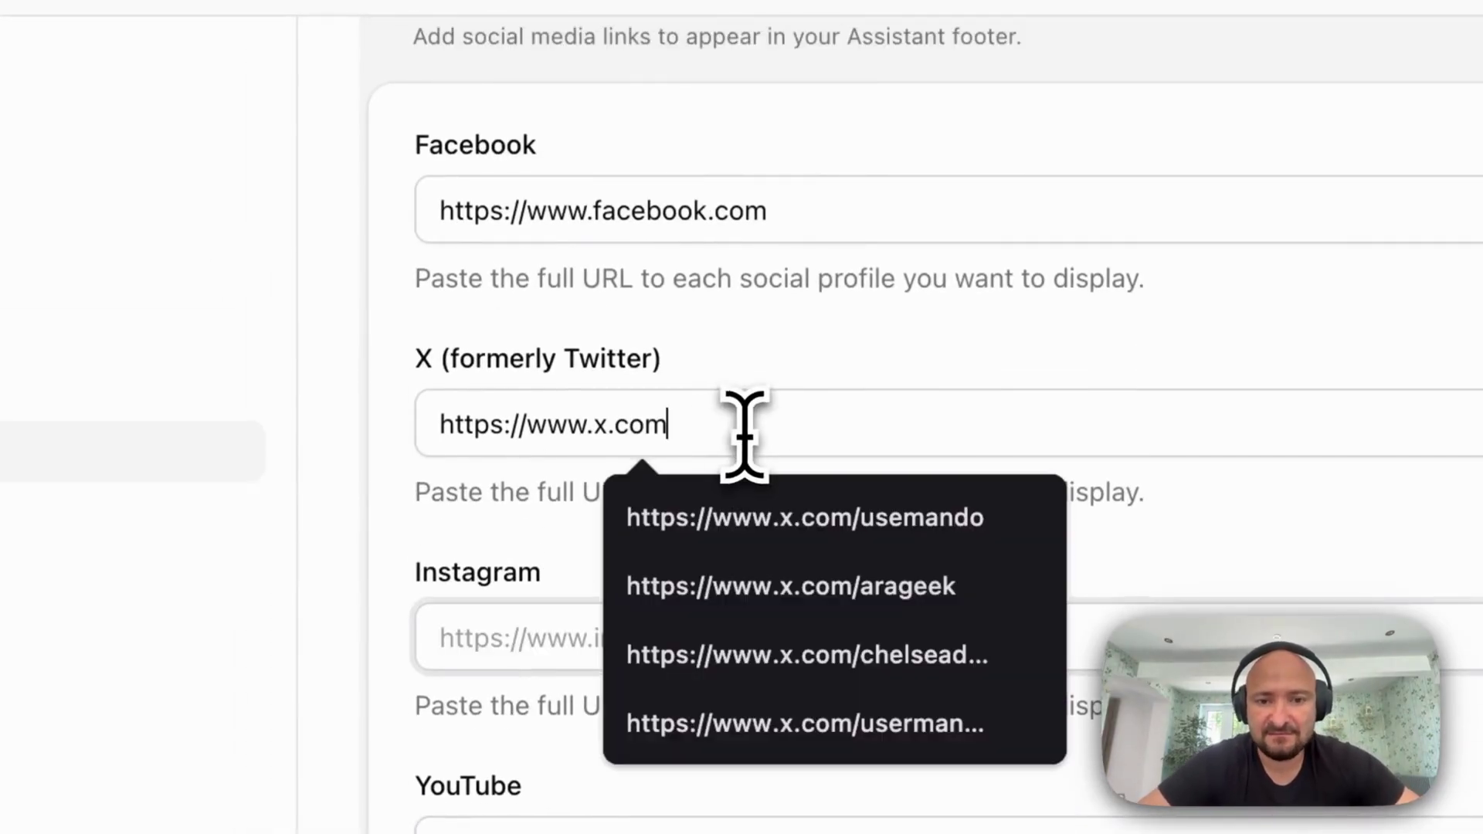
{"action": "type", "text": "/usemando"}
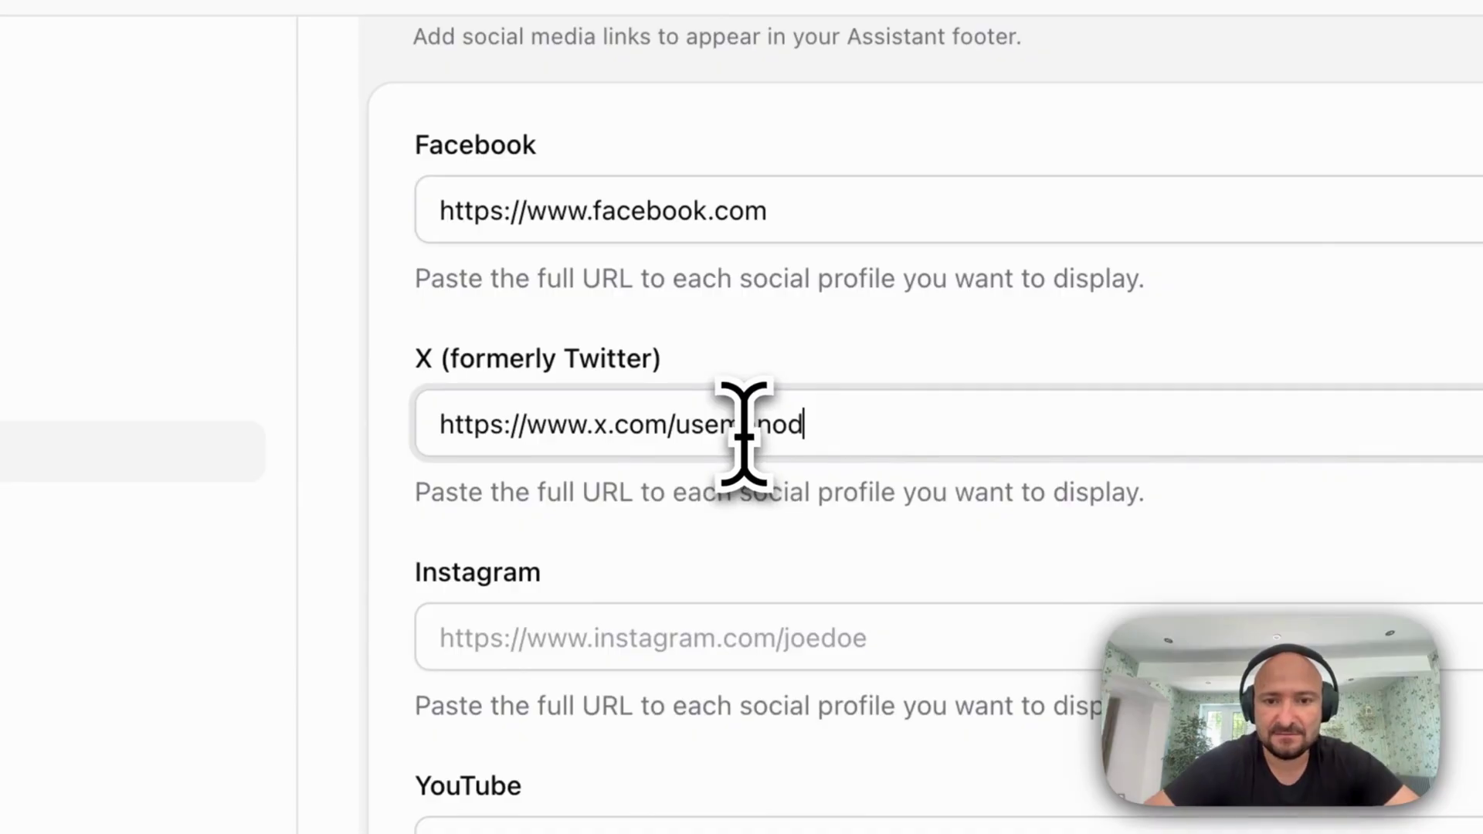
{"action": "left_click", "coordinate": [847, 232]}
{"action": "type", "text": "/usemanod"}
{"action": "scroll", "coordinate": [824, 238], "scroll_direction": "down", "scroll_amount": 3}
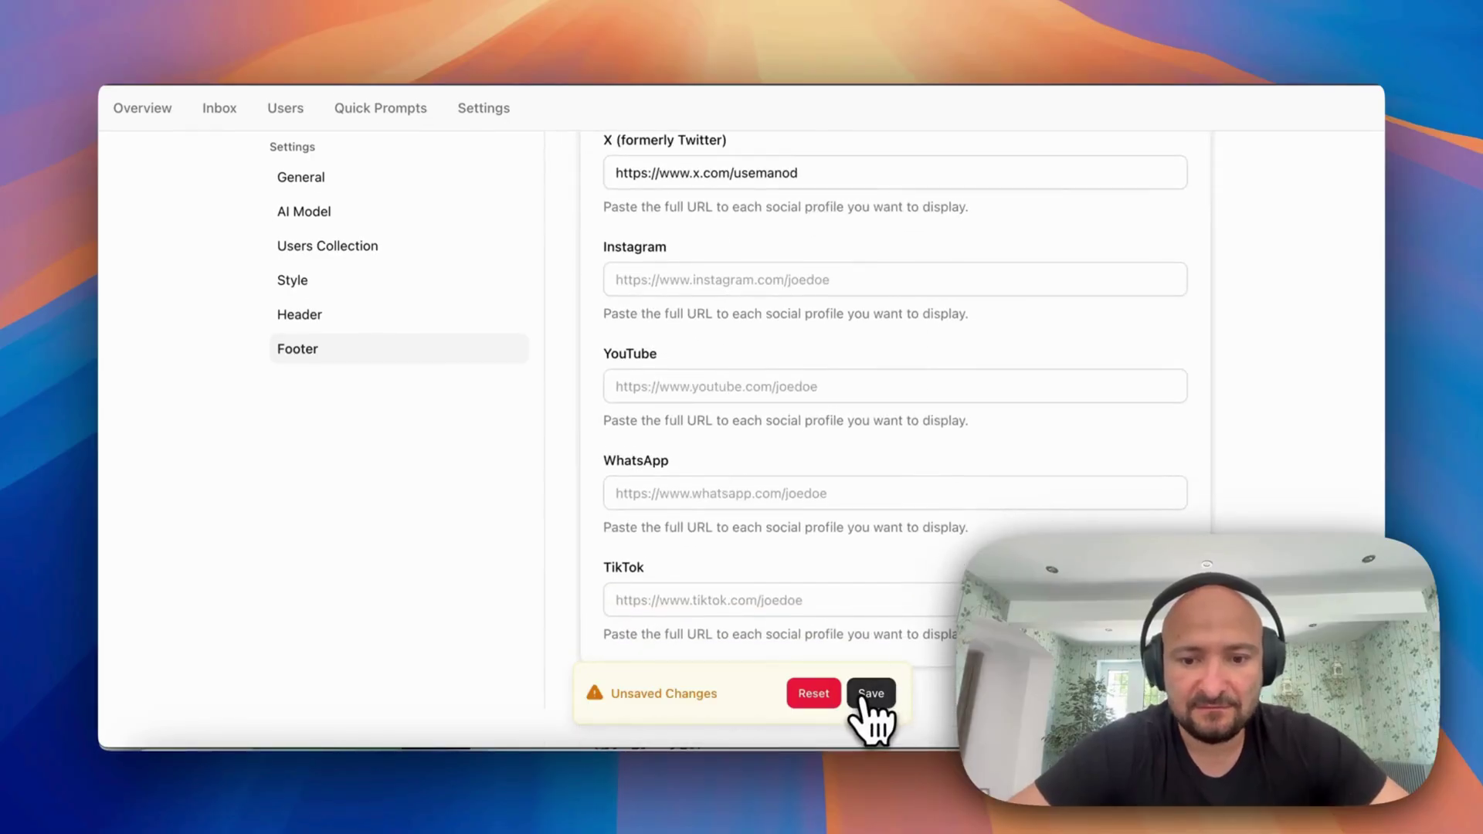
{"action": "left_click", "coordinate": [871, 694]}
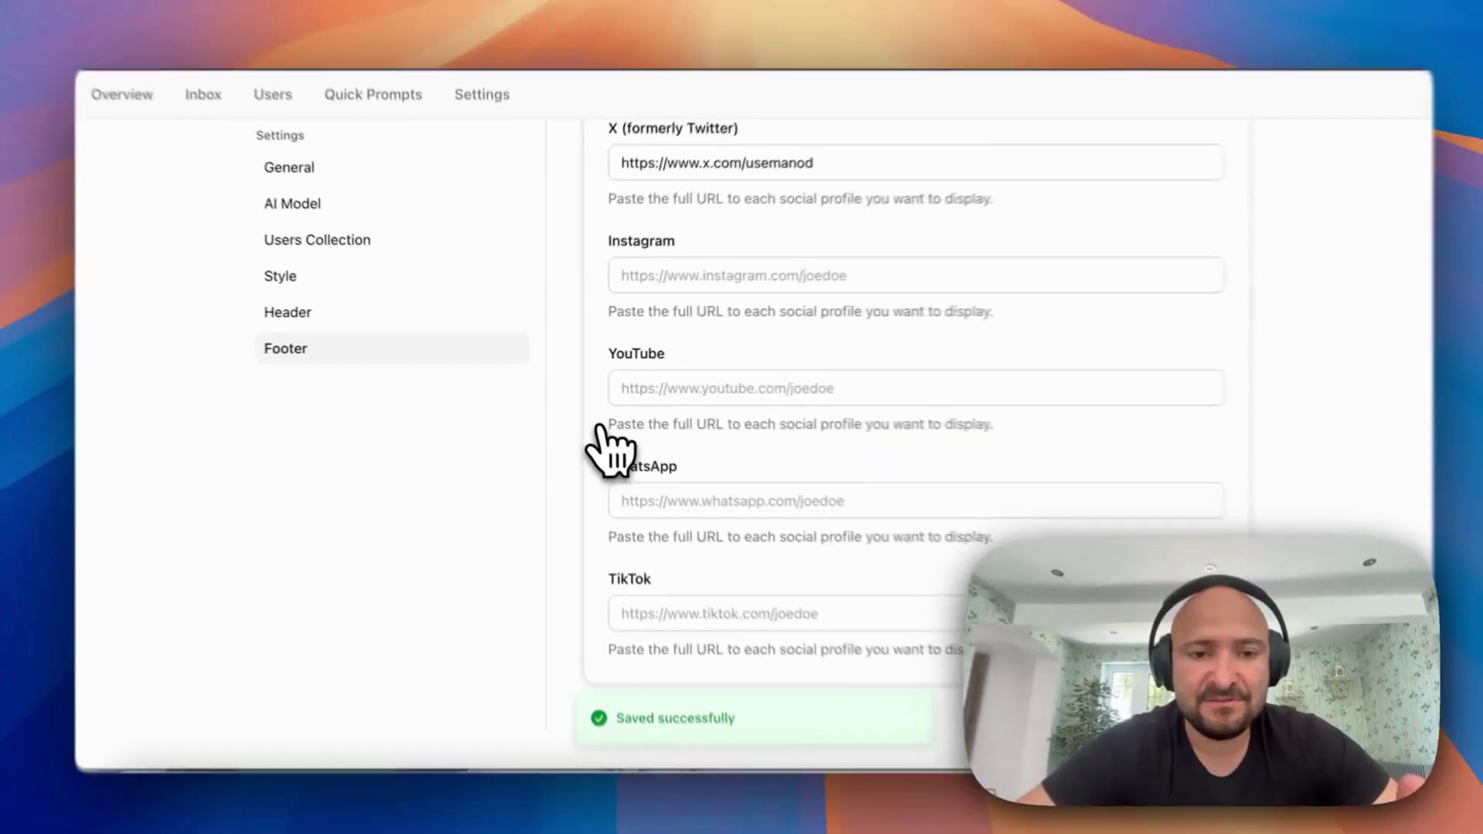
{"action": "scroll", "coordinate": [611, 444], "scroll_direction": "up", "scroll_amount": 5}
{"action": "scroll", "coordinate": [664, 398], "scroll_direction": "up", "scroll_amount": 10}
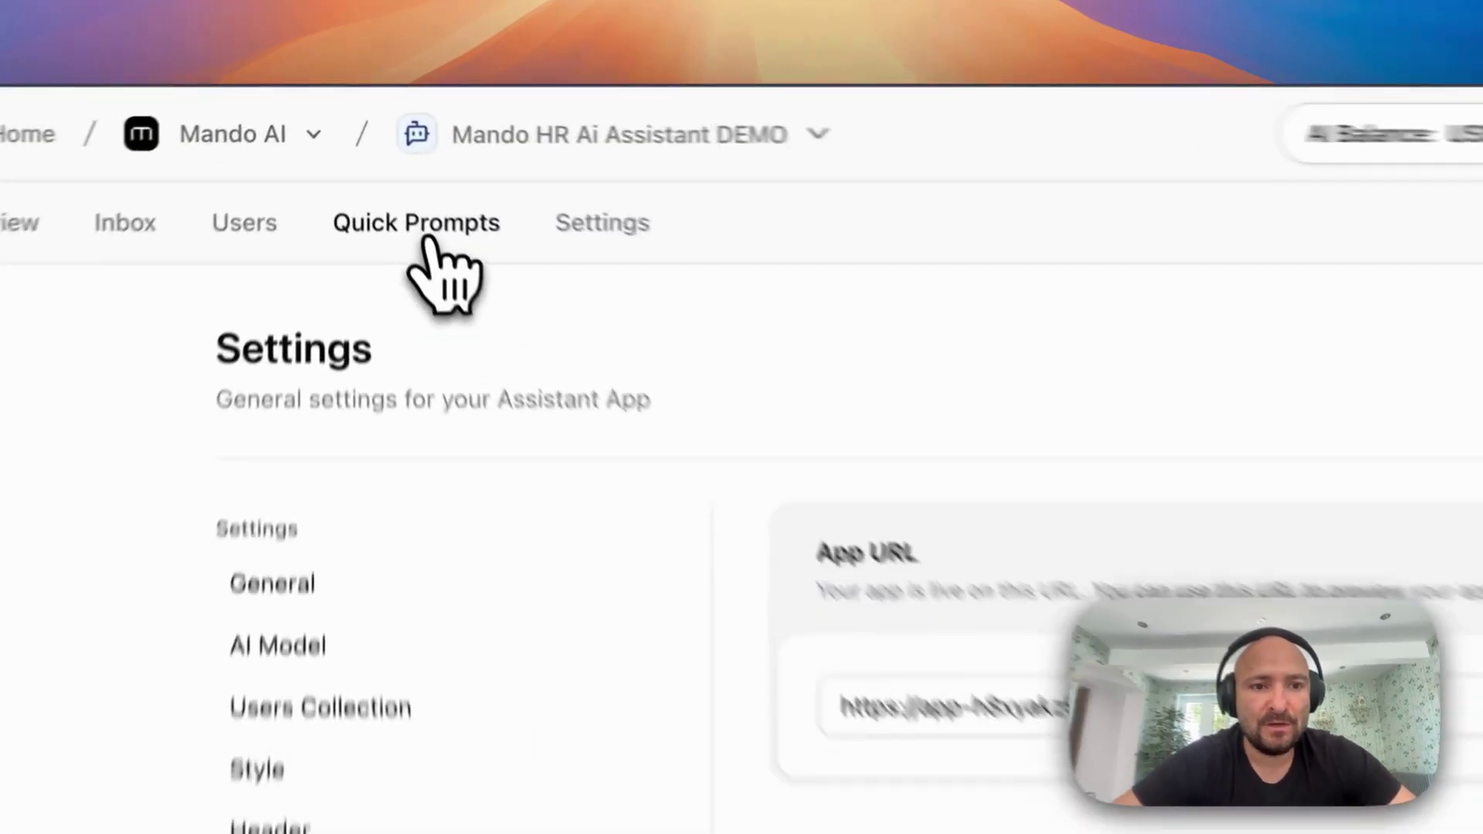
Create an 'Annual leave' quick prompt reading 'What's the annula…', shown at Start and as Follow-up
{"action": "left_click", "coordinate": [382, 164]}
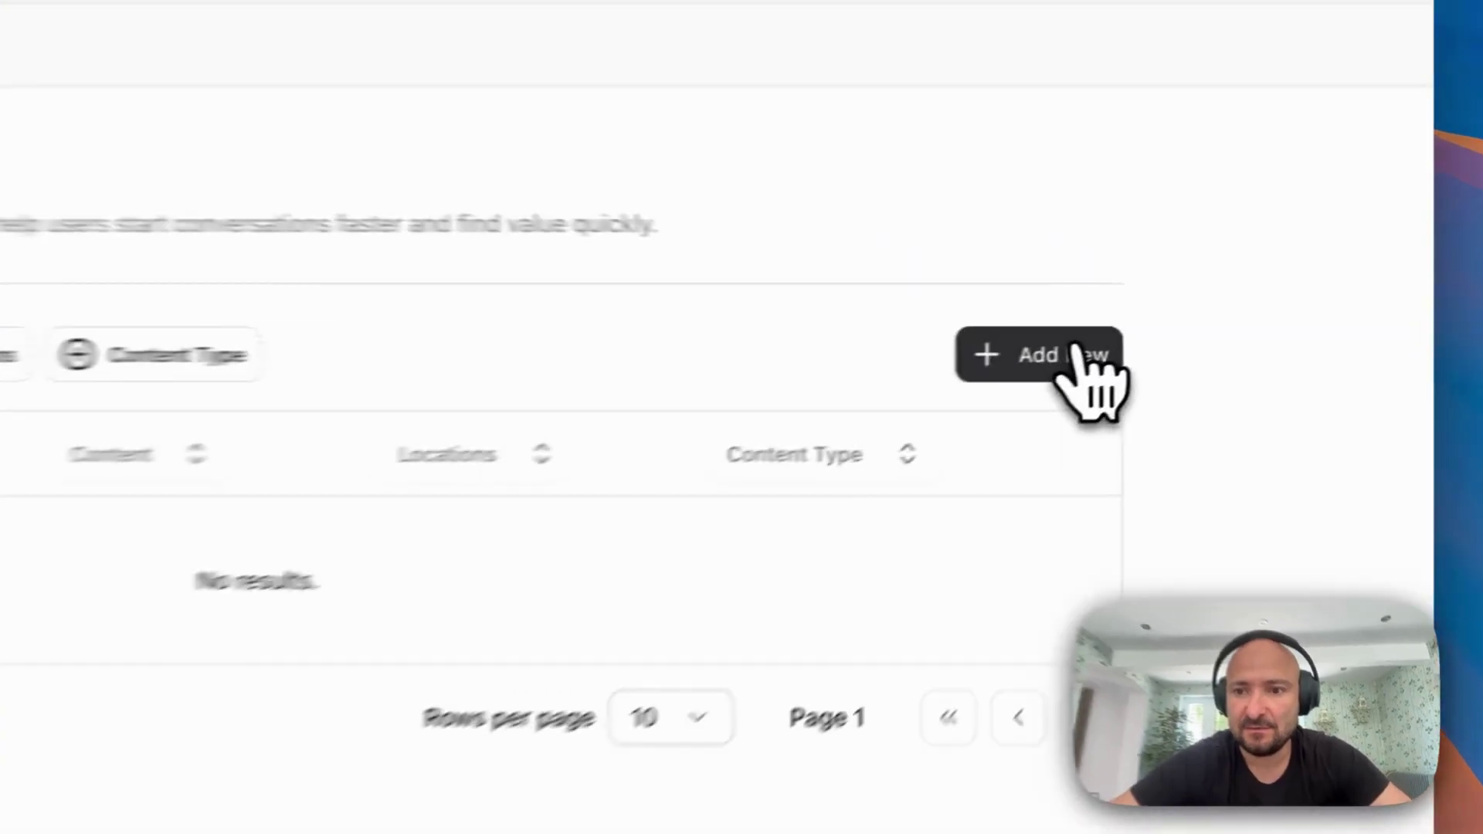
{"action": "left_click", "coordinate": [1188, 332]}
{"action": "type", "text": "oj"}
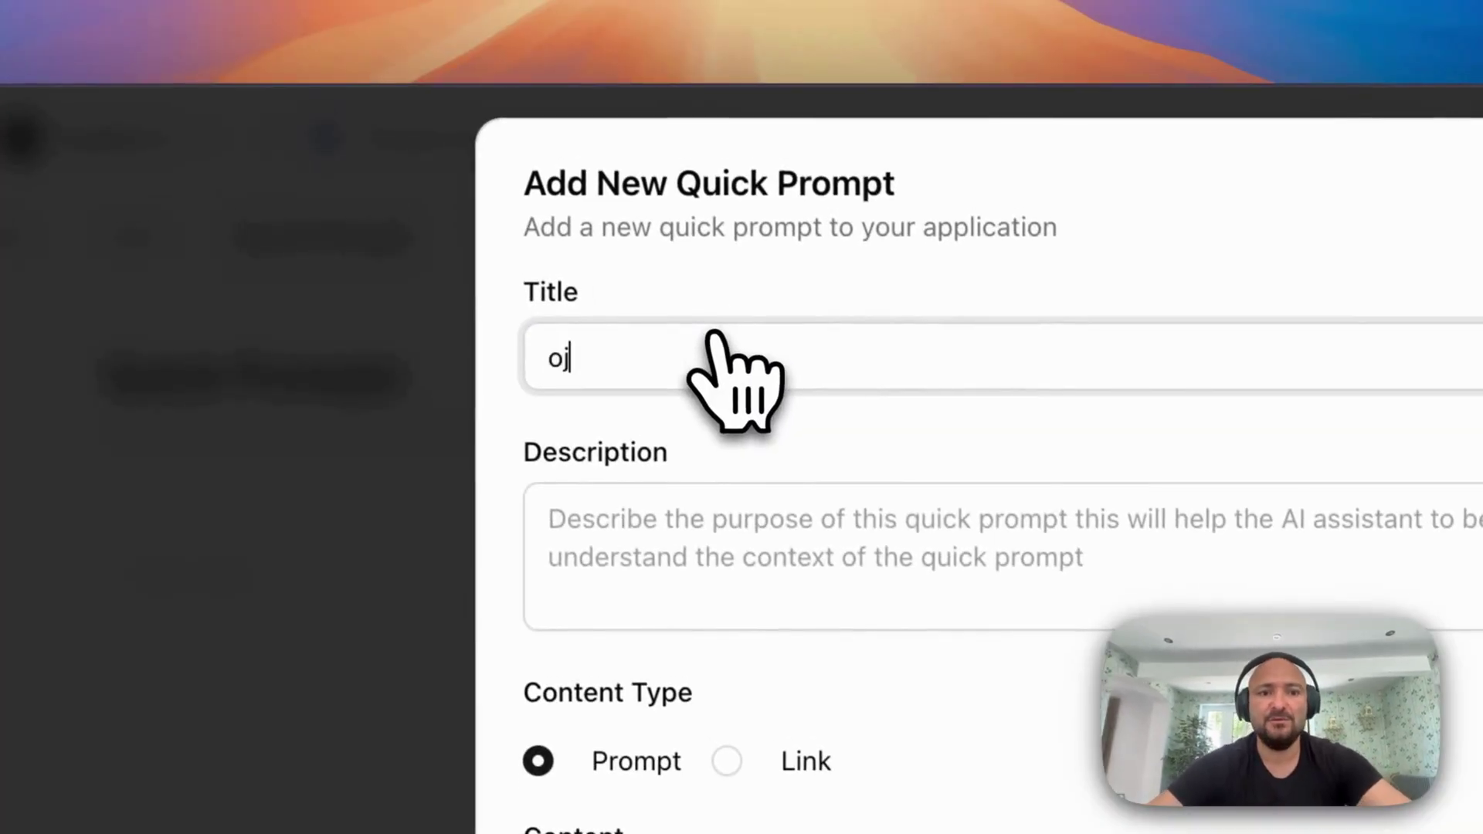
{"action": "key", "text": "BackSpace"}
{"action": "key", "text": "BackSpace"}
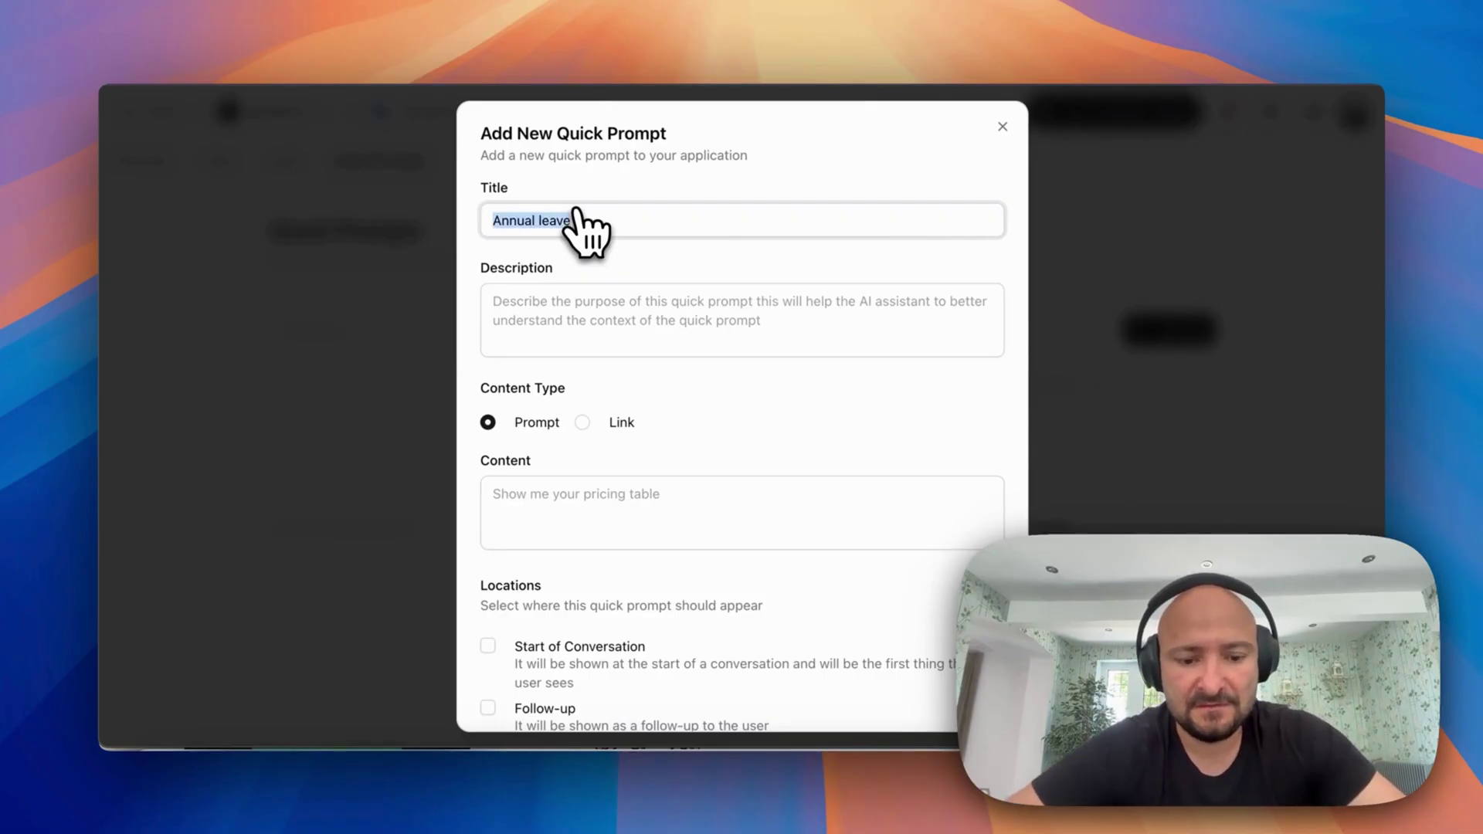
{"action": "left_click", "coordinate": [546, 506]}
{"action": "type", "text": "What"}
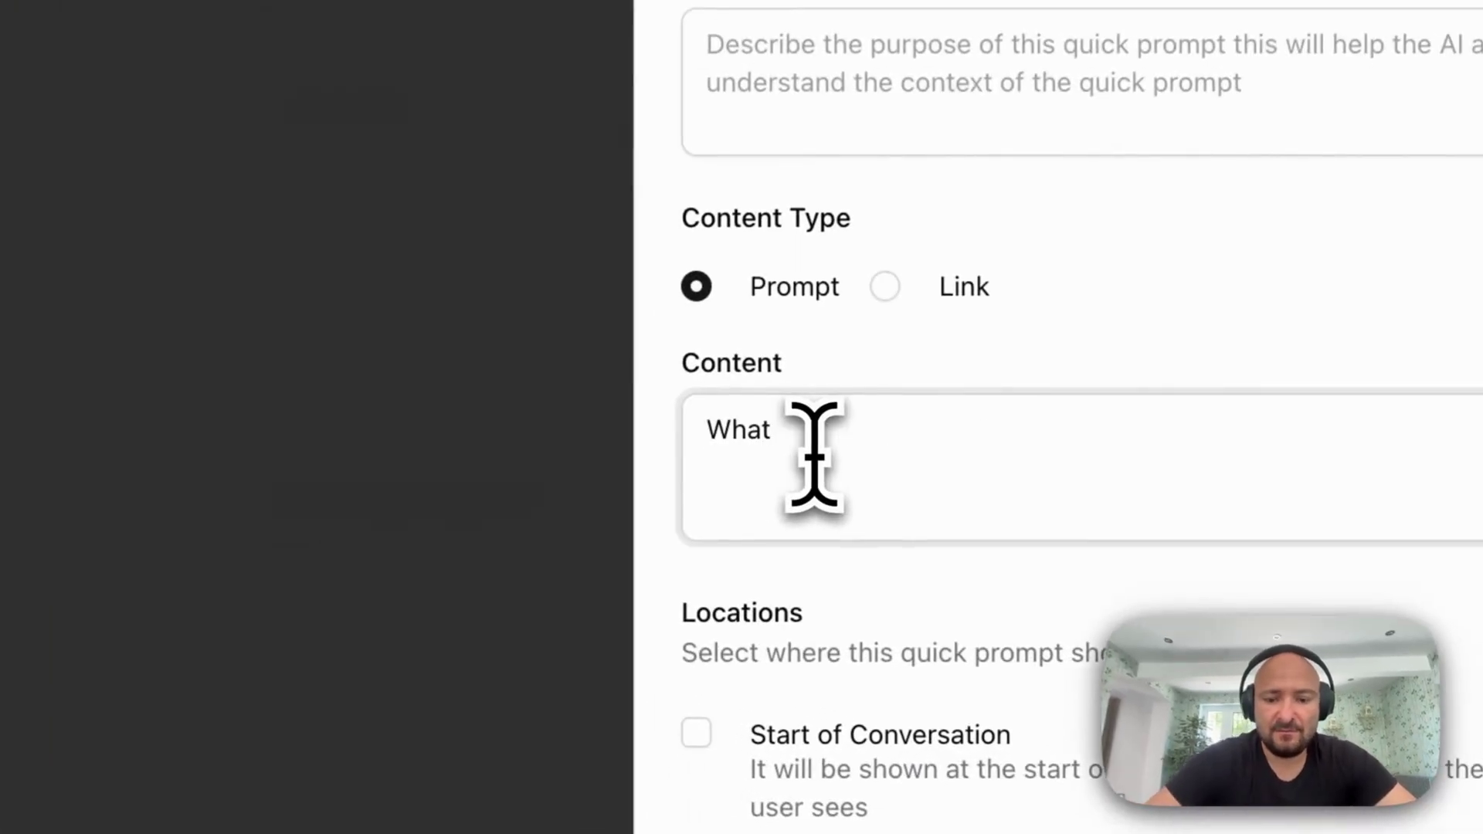
{"action": "type", "text": "'s the annula leave policy"}
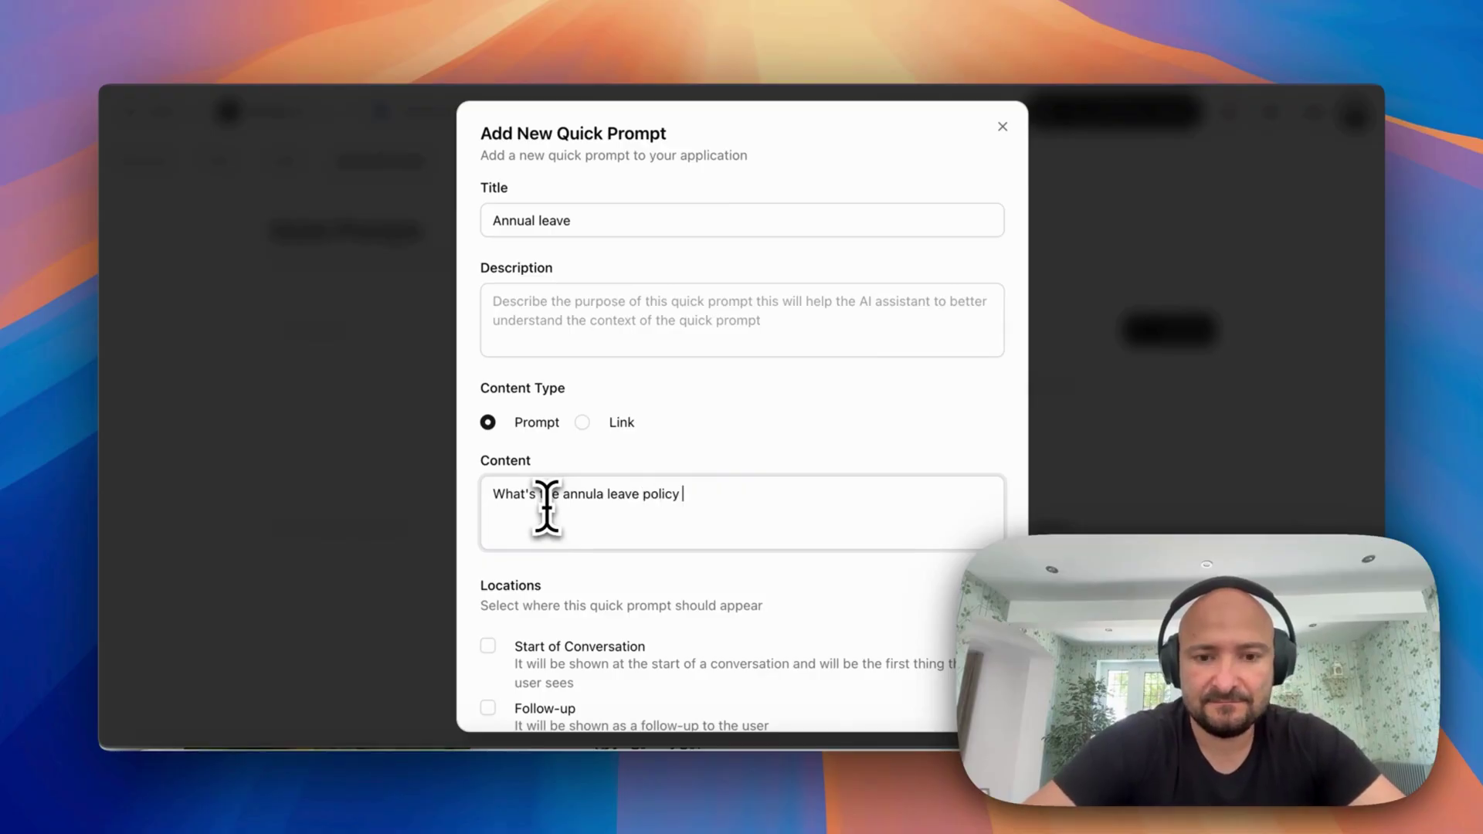
{"action": "scroll", "coordinate": [547, 510], "scroll_direction": "down", "scroll_amount": 2}
{"action": "left_click", "coordinate": [488, 558]}
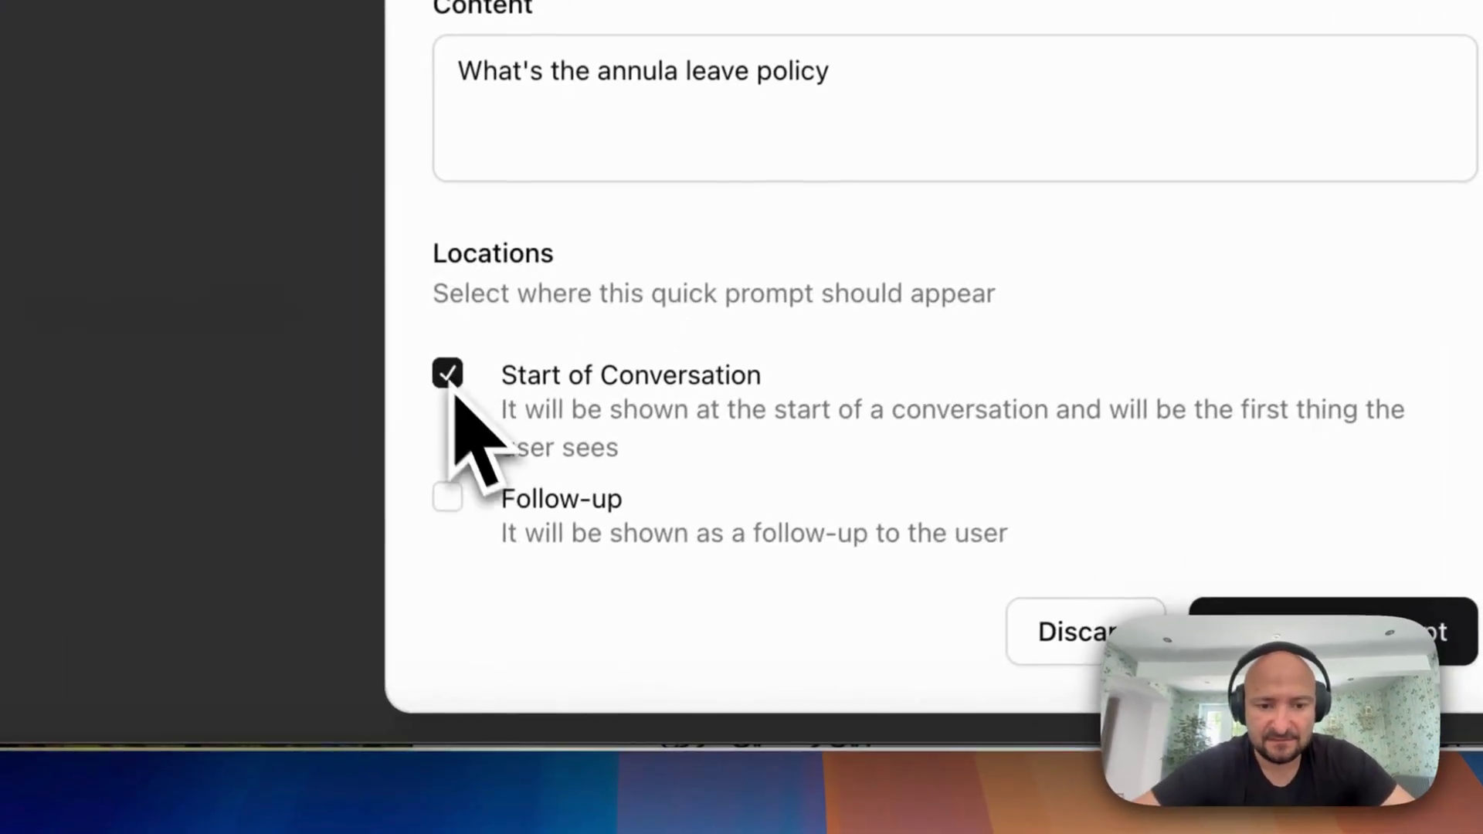
{"action": "left_click", "coordinate": [452, 496]}
{"action": "left_click", "coordinate": [1375, 610]}
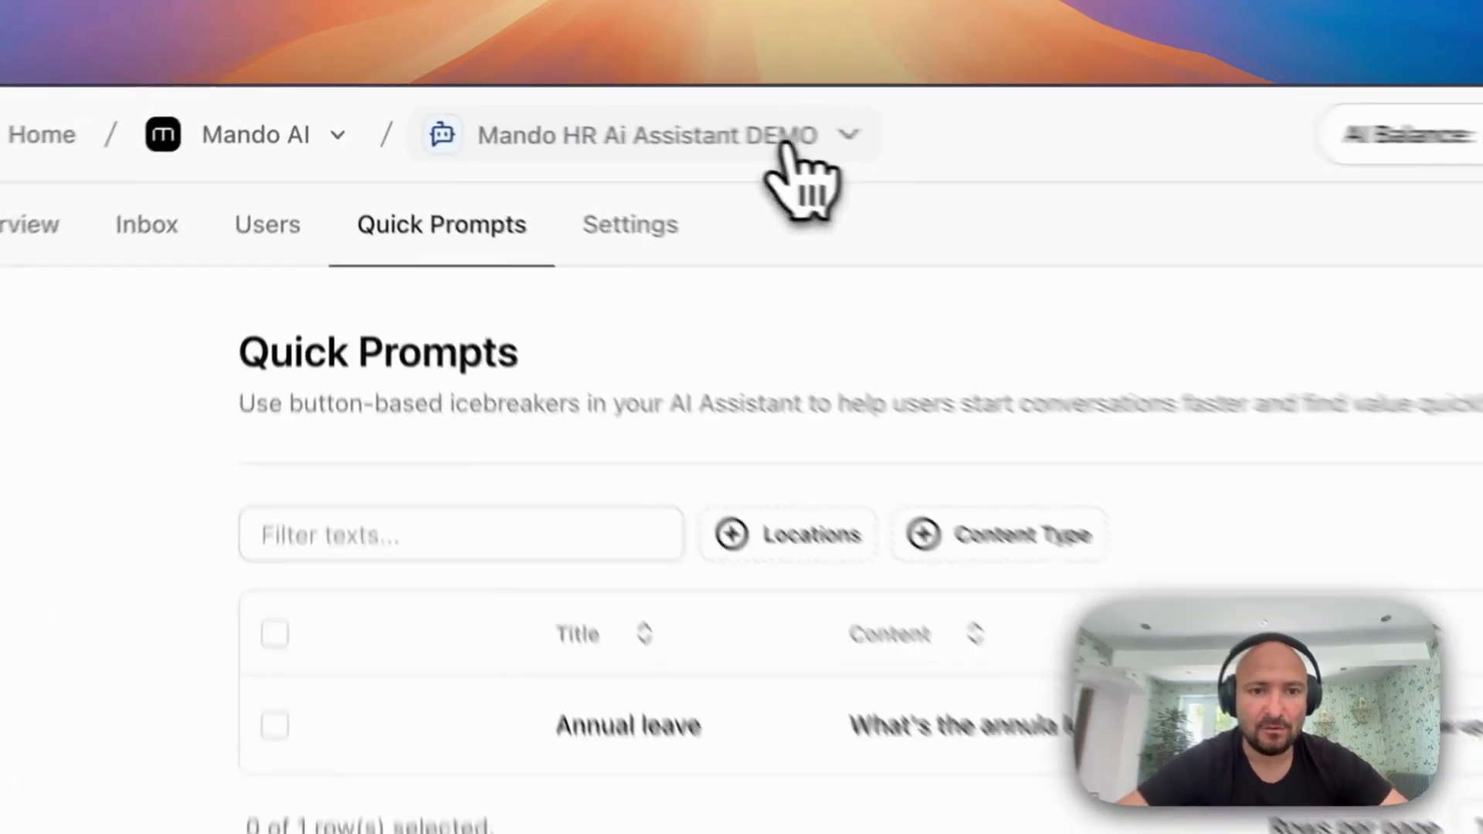
Go to the Organization page and try the Annual leave quick prompt, which finds no policy
{"action": "left_click", "coordinate": [572, 117]}
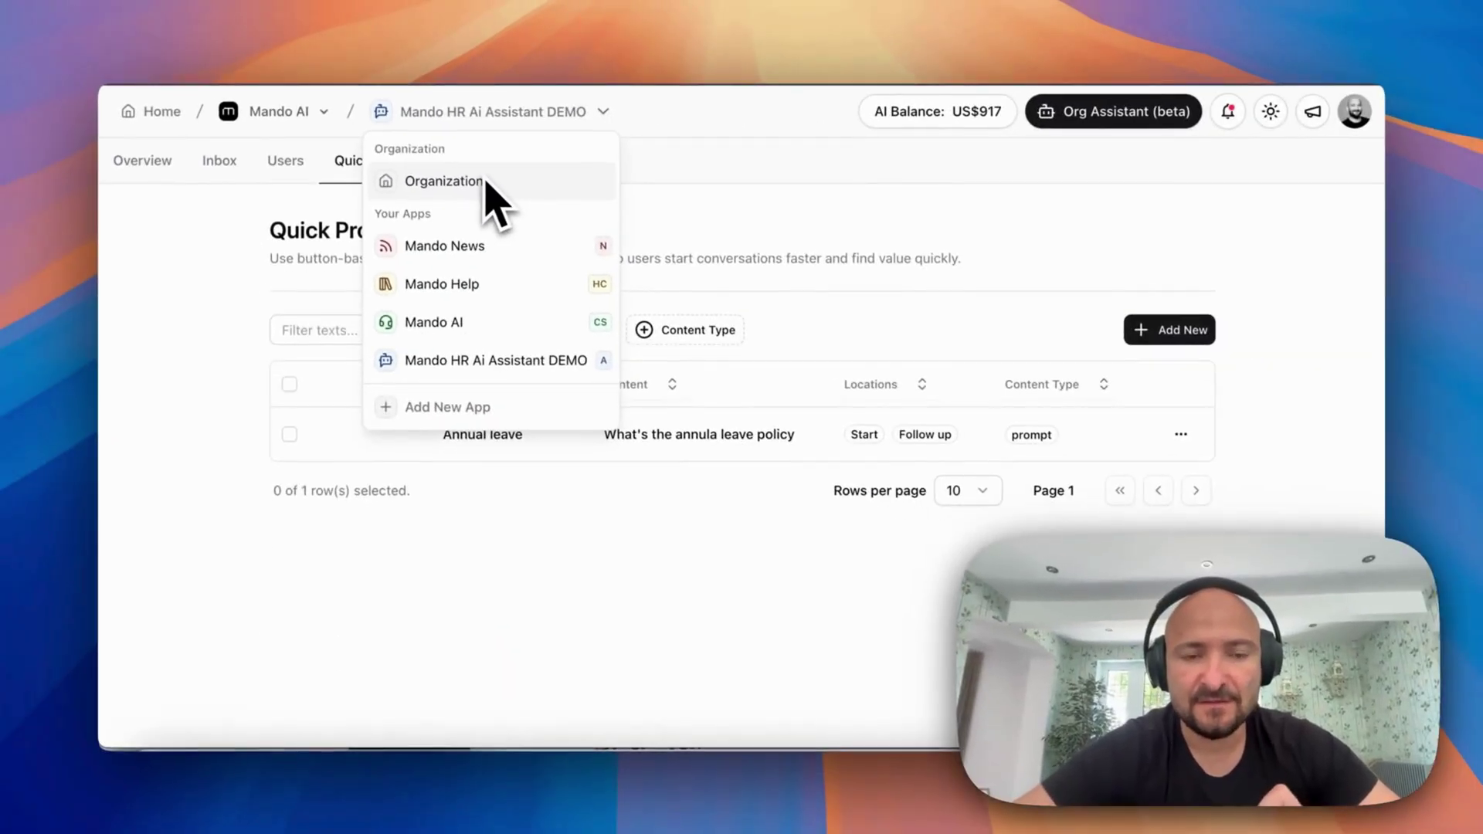
{"action": "left_click", "coordinate": [487, 184]}
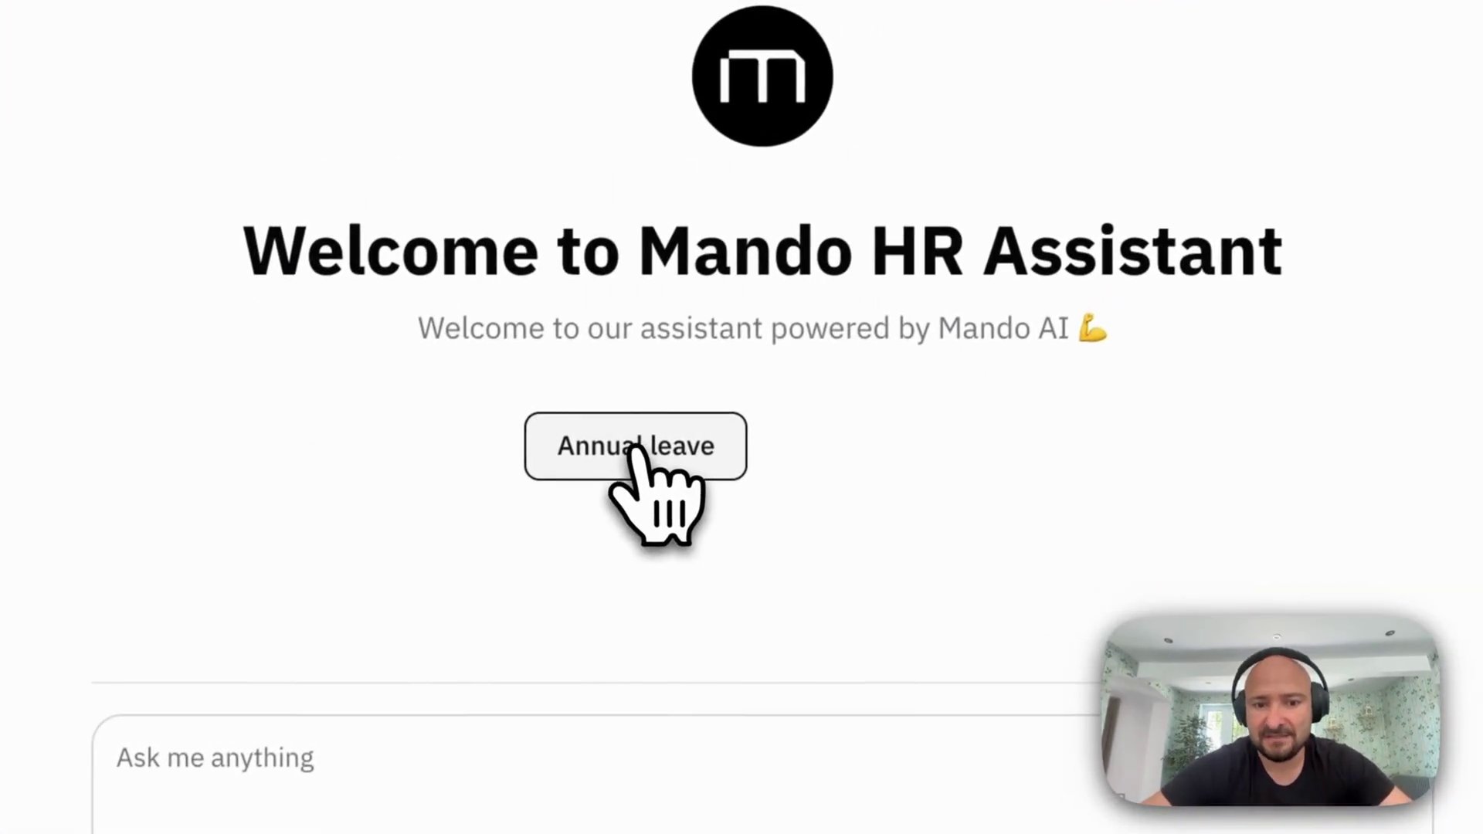
{"action": "left_click", "coordinate": [629, 459]}
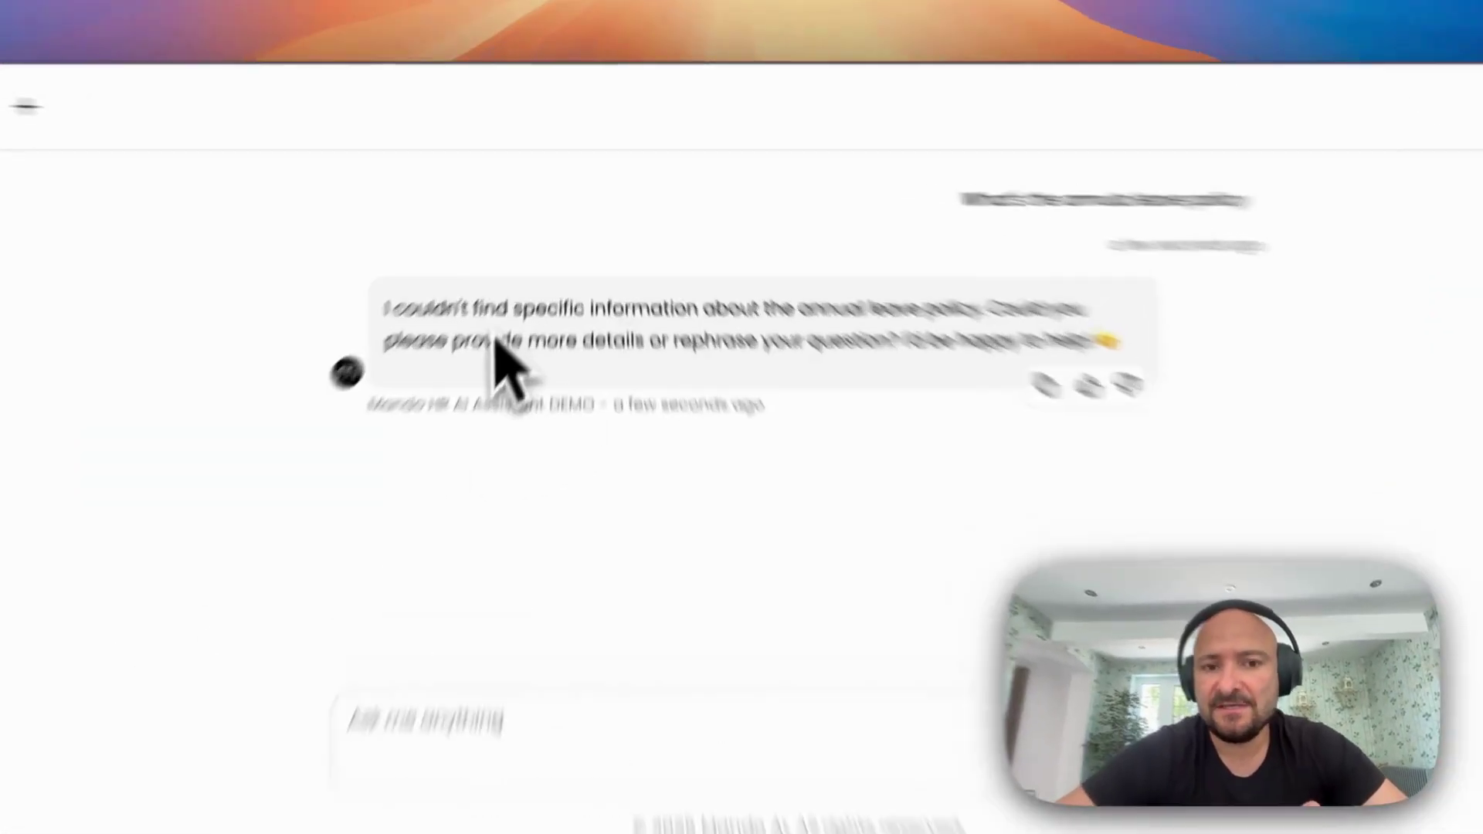
{"action": "left_click_drag", "start_coordinate": [468, 309], "coordinate": [1123, 339]}
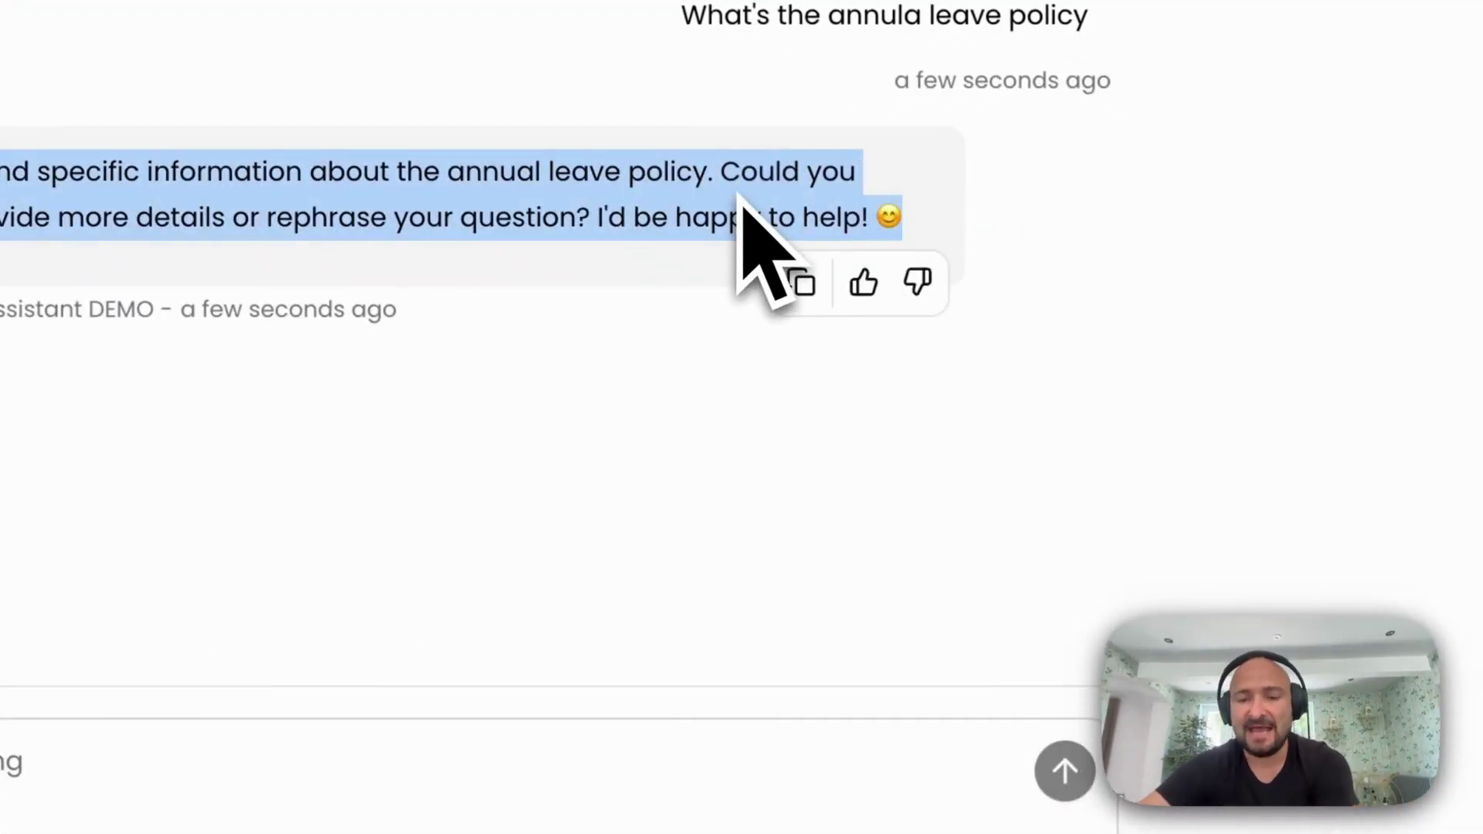
{"action": "left_click", "coordinate": [183, 745]}
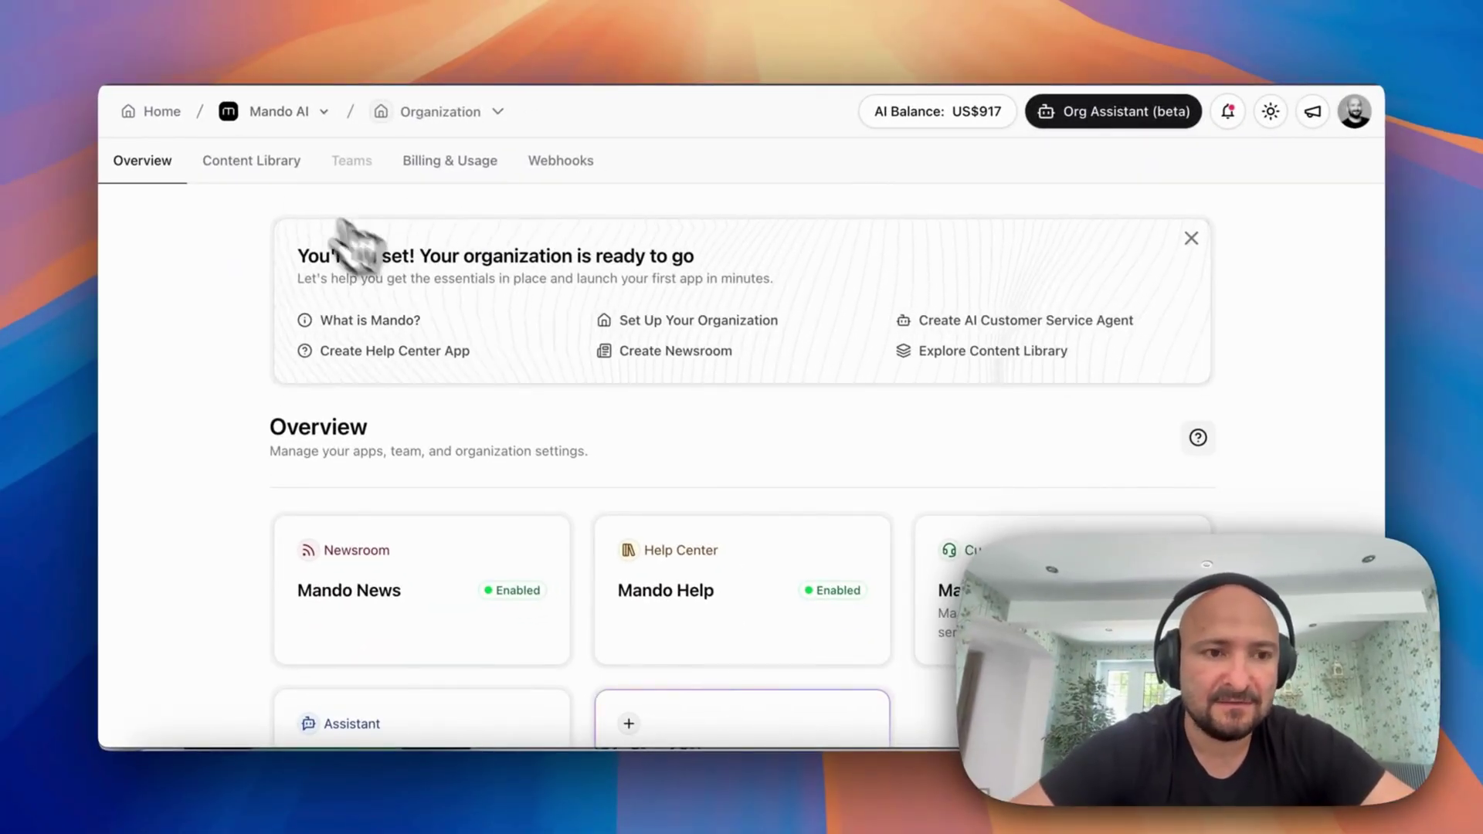
Open the Content Library and scroll down to the files and snippets sources
{"action": "left_click", "coordinate": [255, 162]}
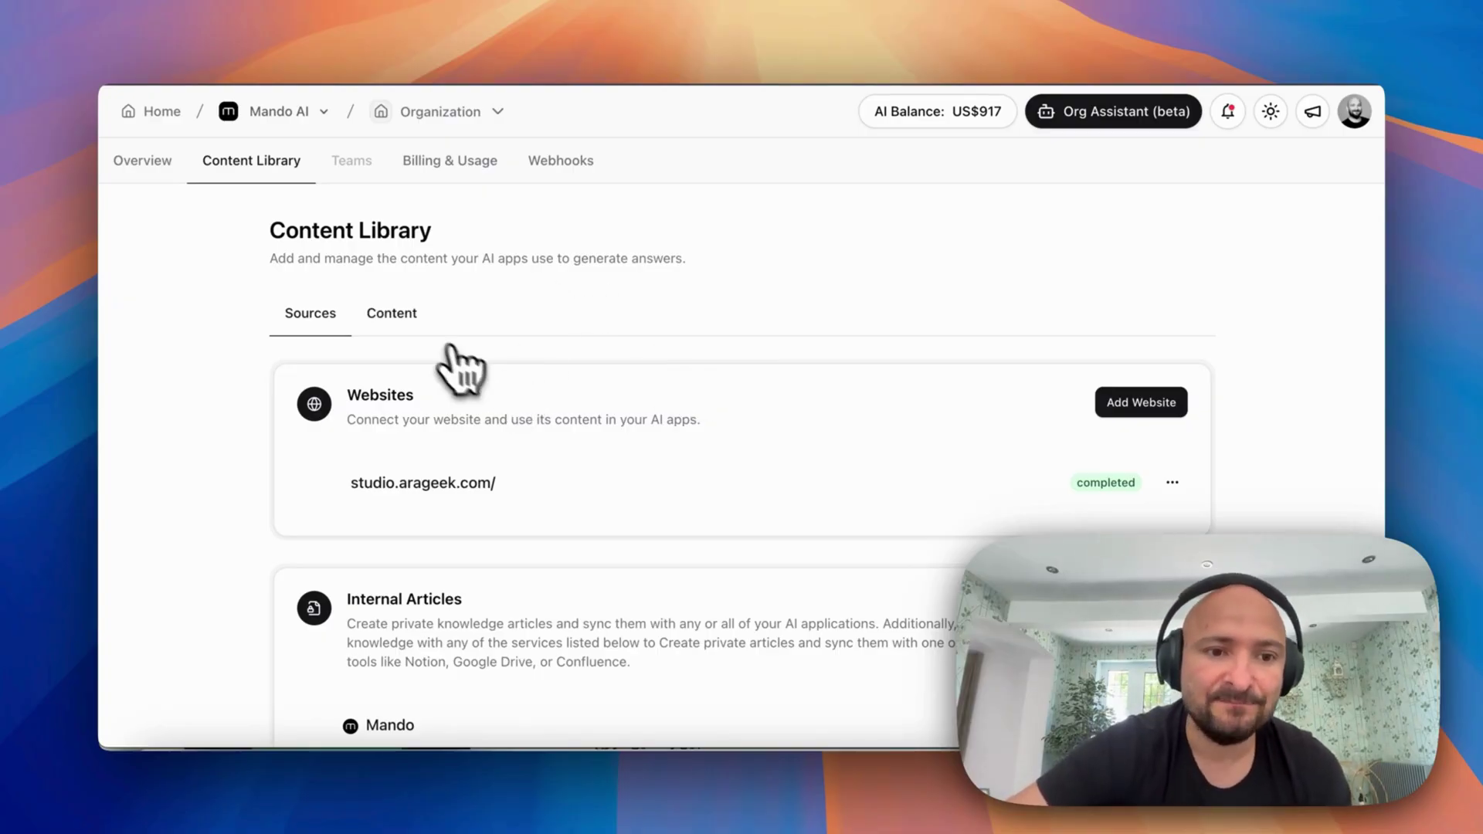
{"action": "scroll", "coordinate": [434, 350], "scroll_direction": "down", "scroll_amount": 12}
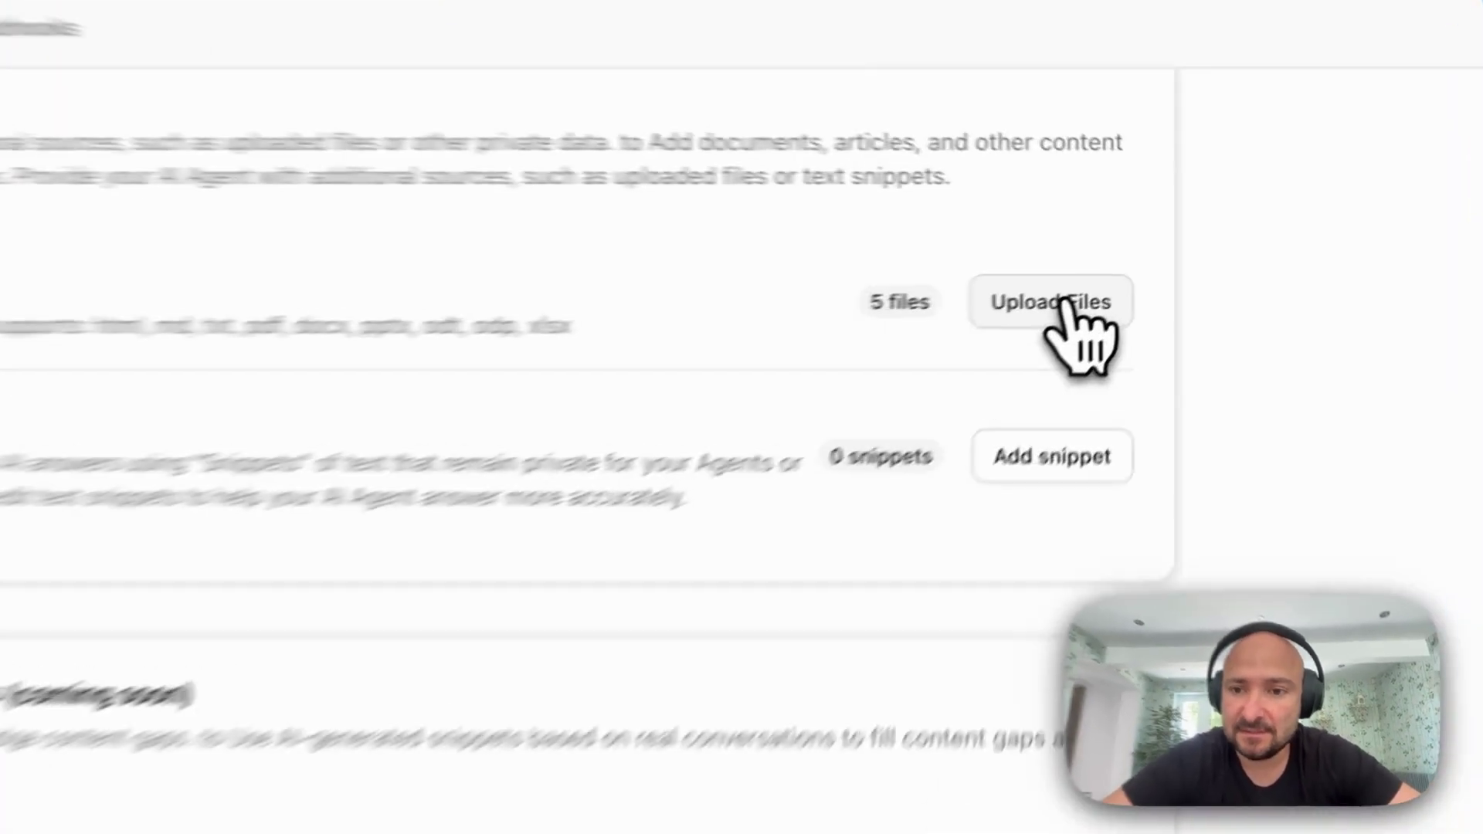
Upload the three HR documents from the computer into the content library
{"action": "left_click", "coordinate": [1141, 262]}
{"action": "left_click", "coordinate": [299, 613]}
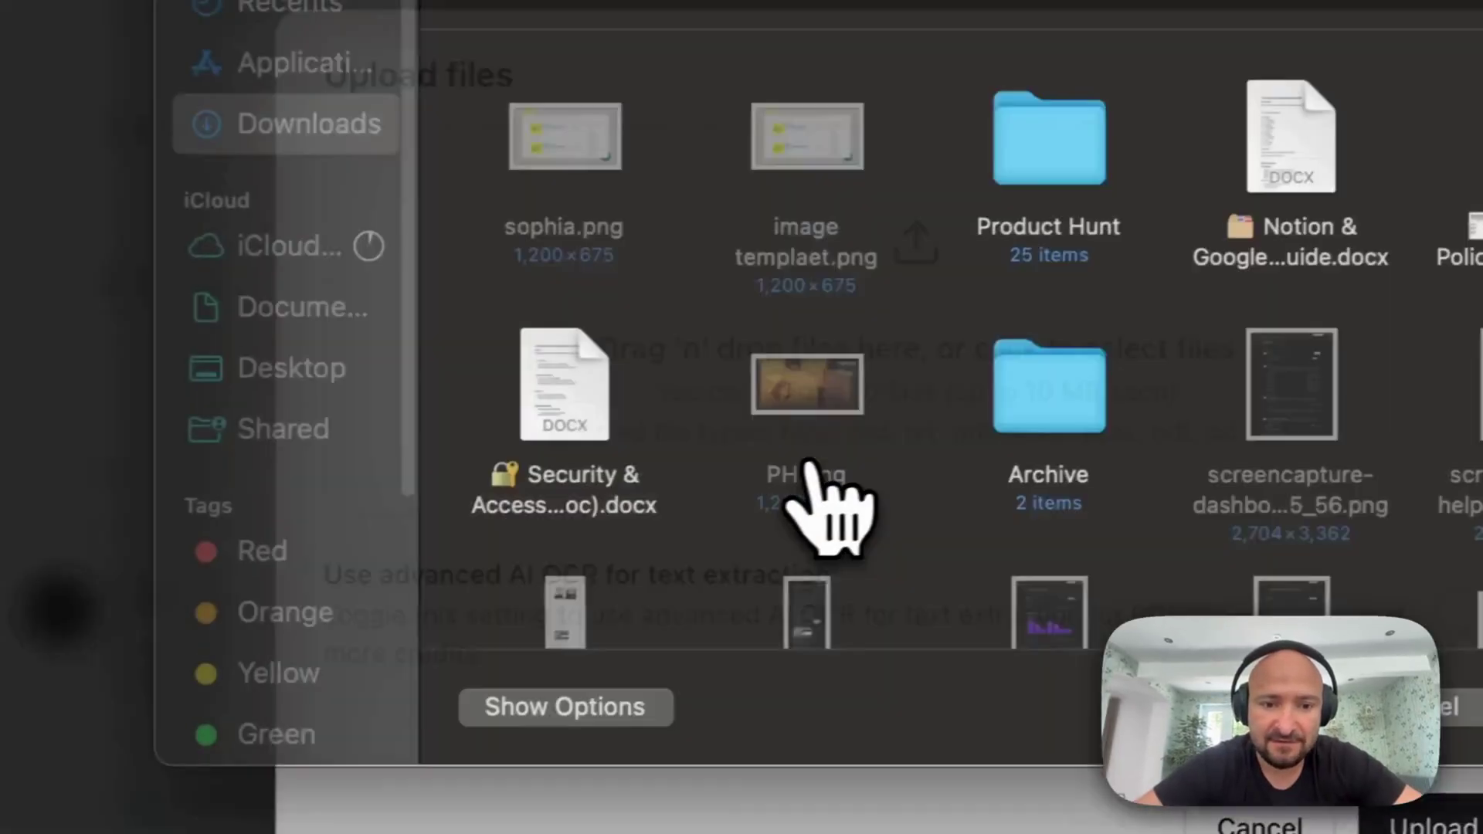
{"action": "left_click", "coordinate": [563, 430], "text": "super"}
{"action": "left_click", "coordinate": [1120, 707]}
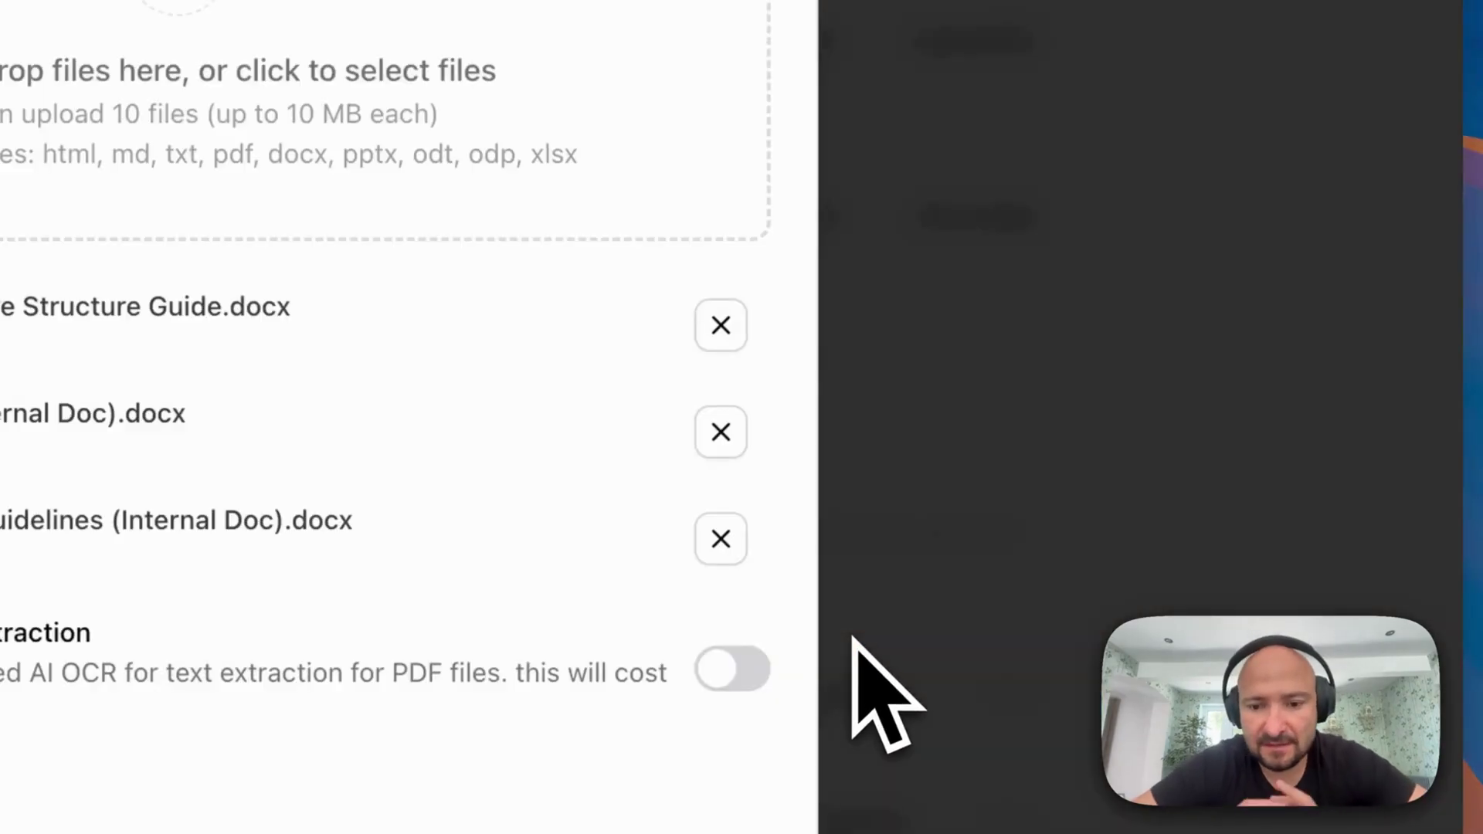
{"action": "left_click", "coordinate": [923, 614]}
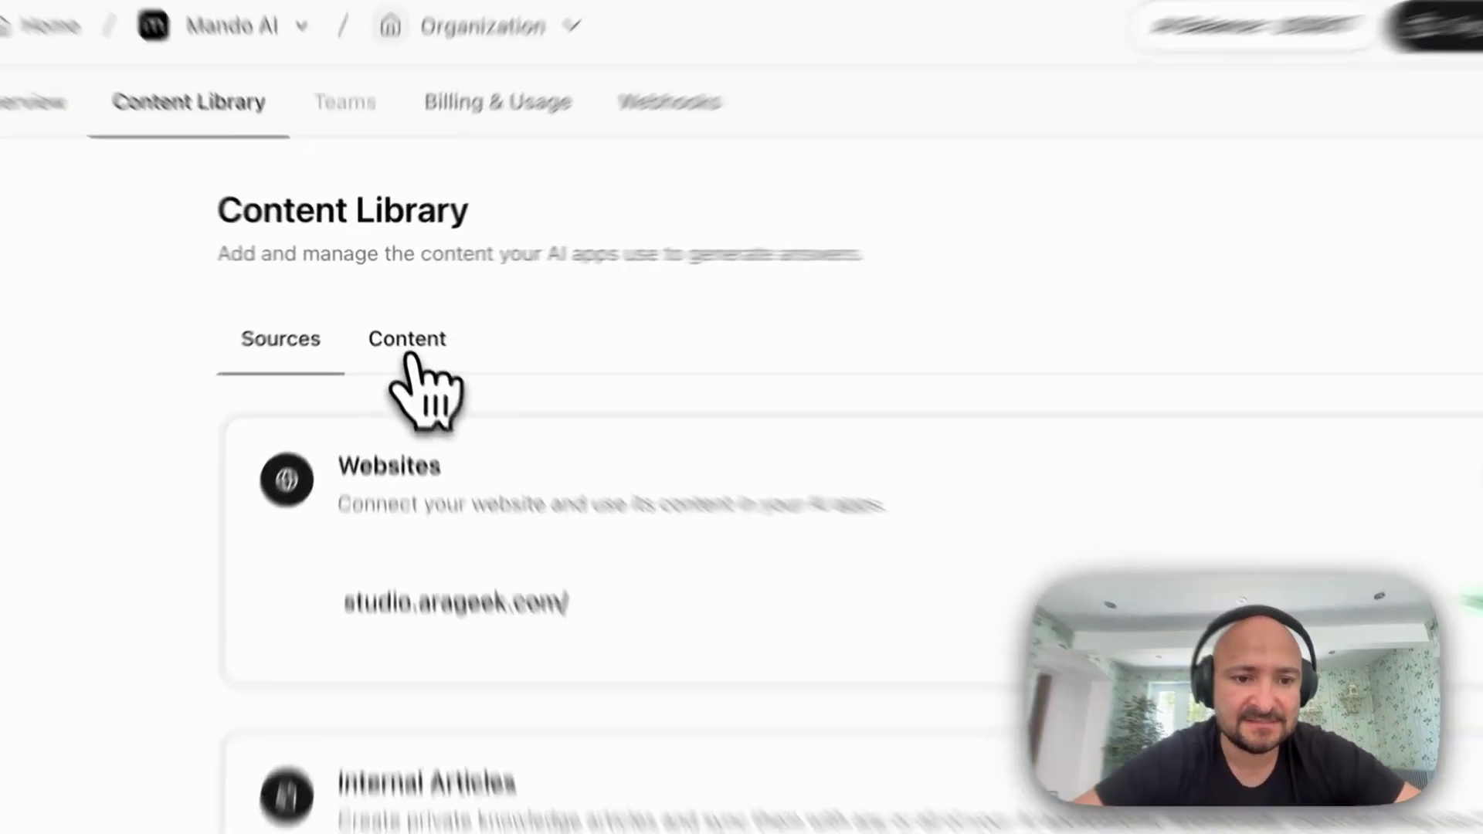
{"action": "left_click", "coordinate": [392, 319]}
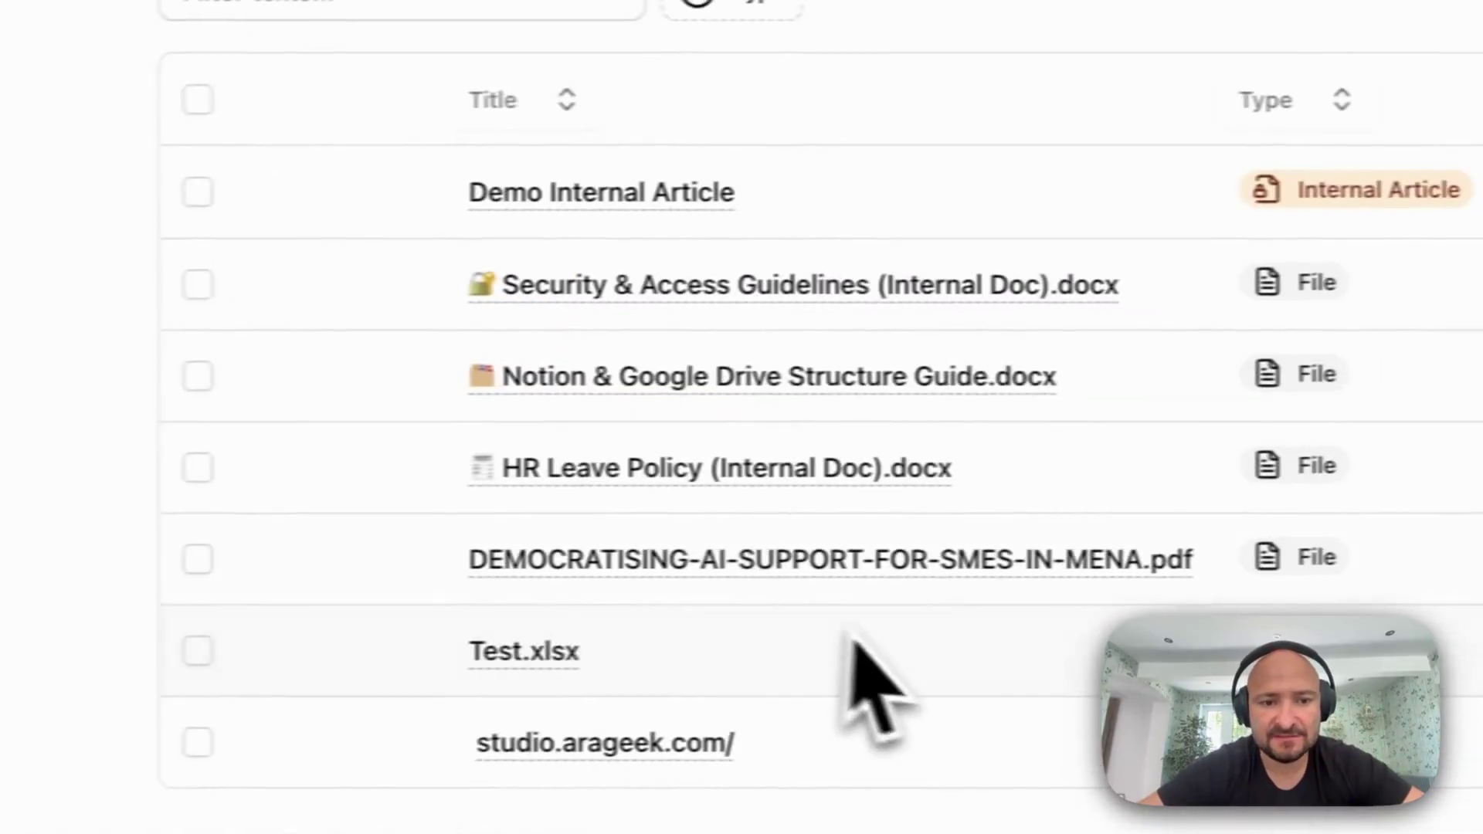
Share the selected HR documents, including Security & Access Guidelines, with the Mando HR Ai Assistant DEMO app
{"action": "left_click", "coordinate": [198, 284]}
{"action": "left_click", "coordinate": [198, 376]}
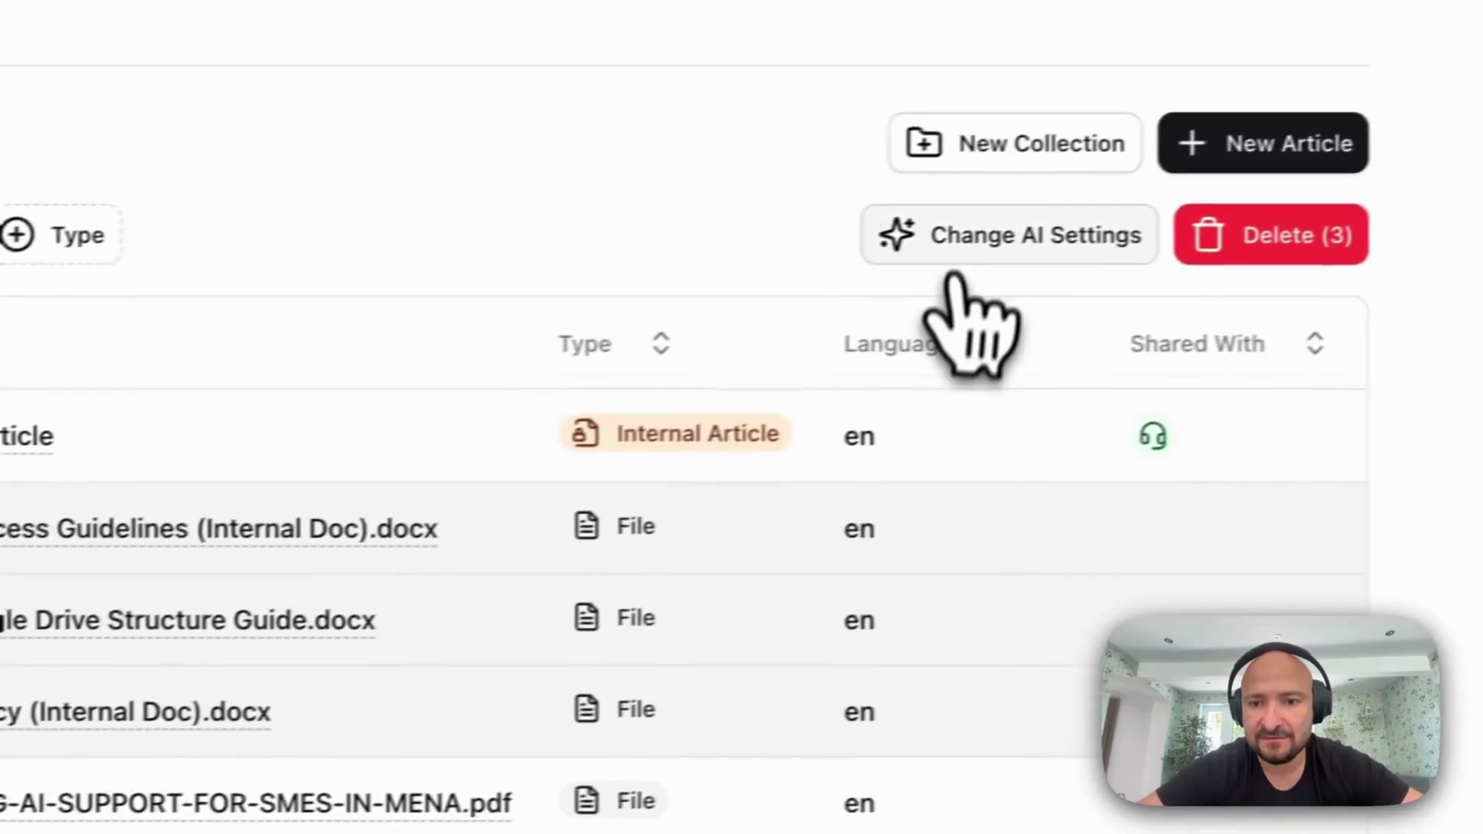
{"action": "left_click", "coordinate": [915, 282]}
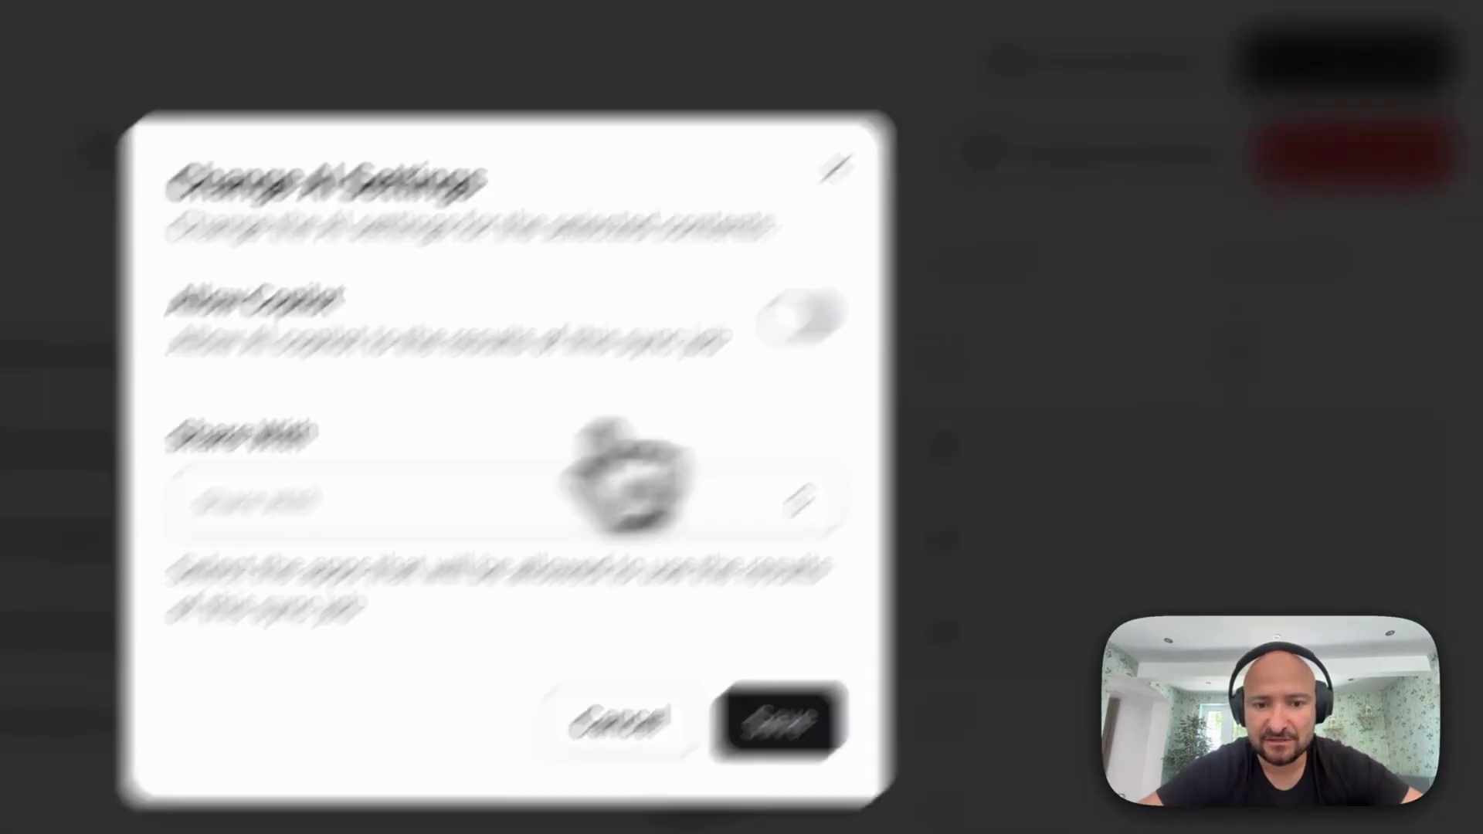
{"action": "left_click", "coordinate": [193, 591]}
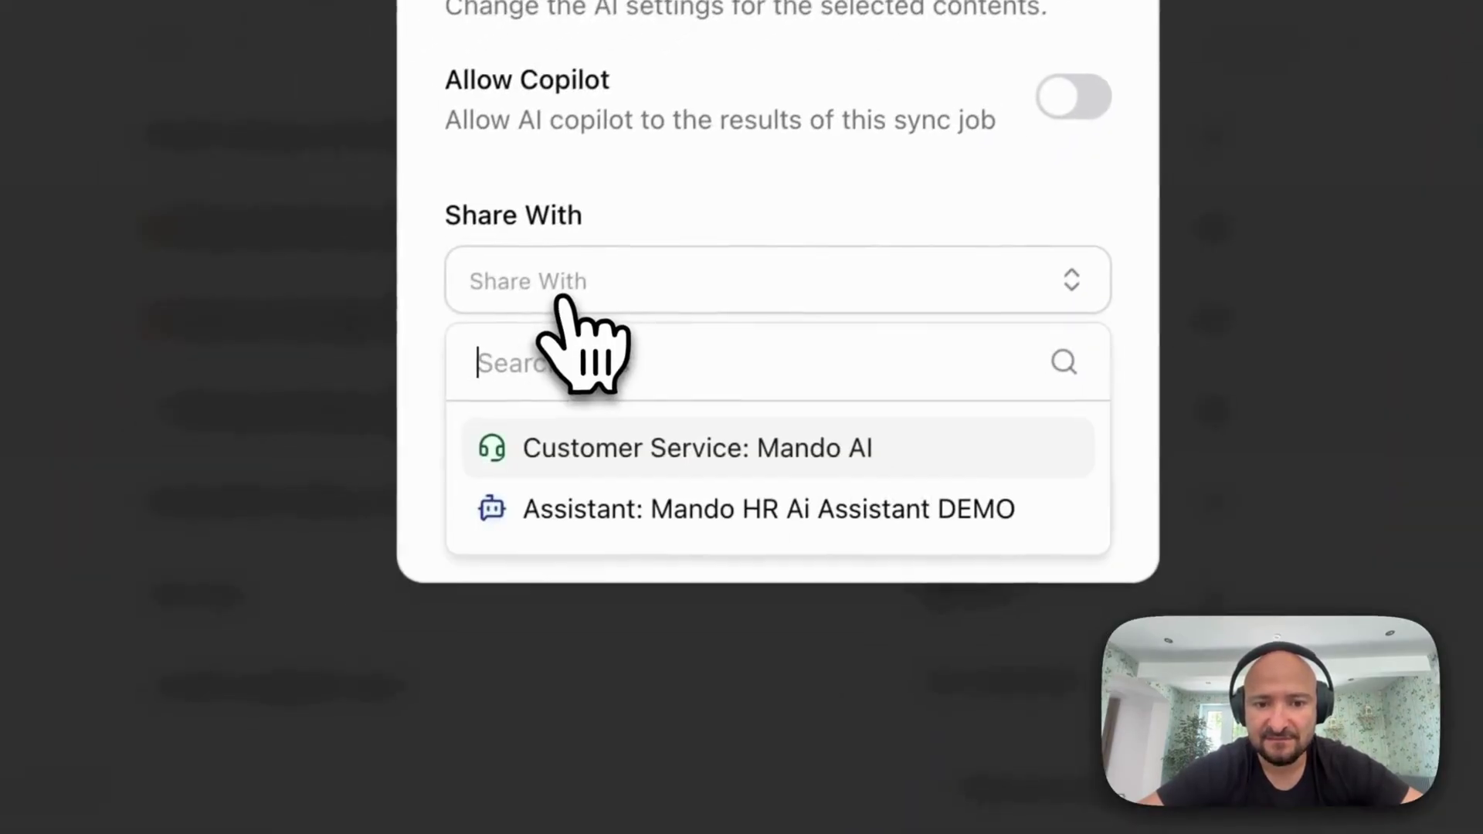
{"action": "left_click", "coordinate": [672, 526]}
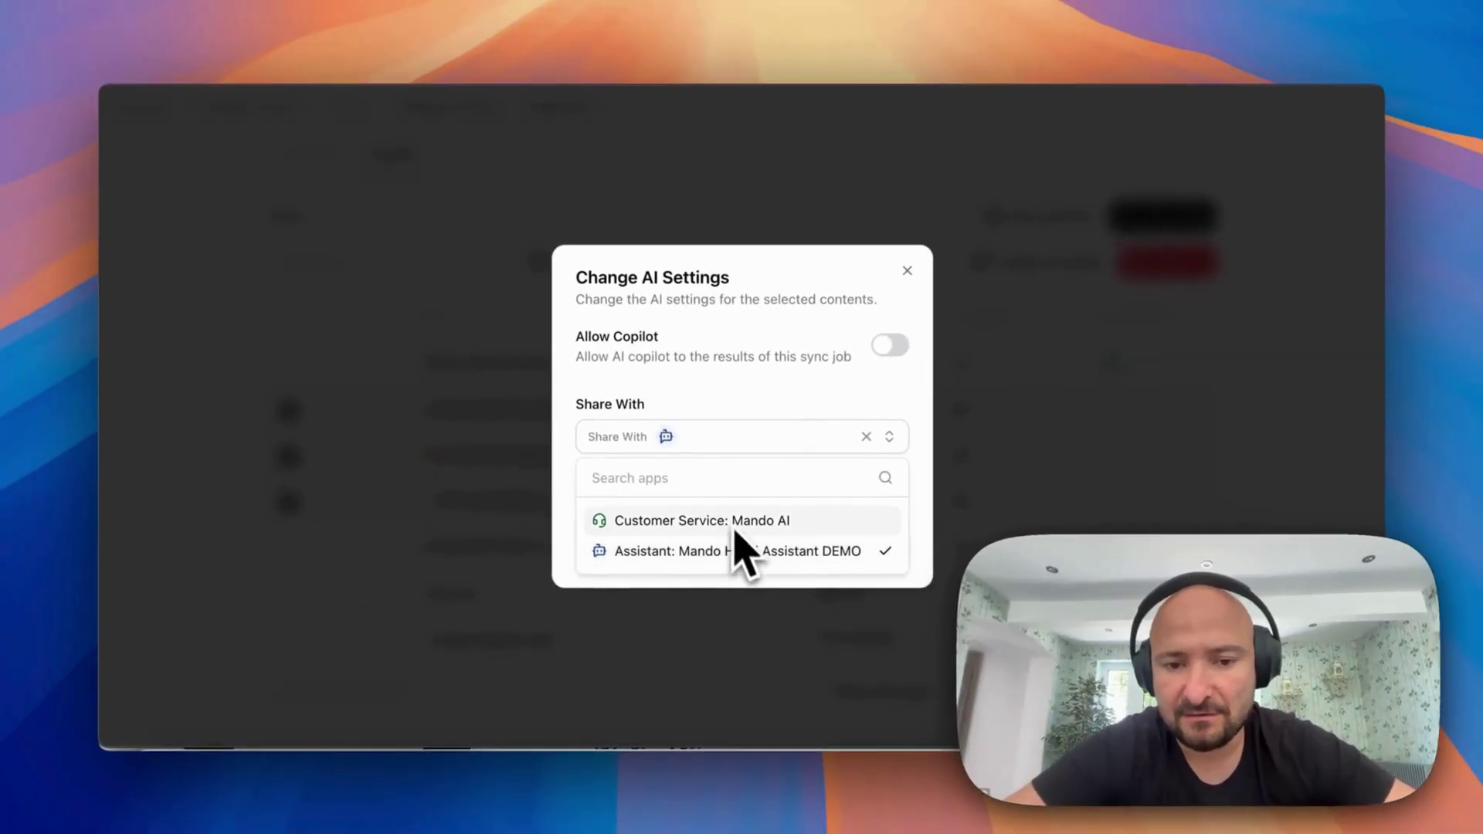
{"action": "left_click", "coordinate": [809, 378]}
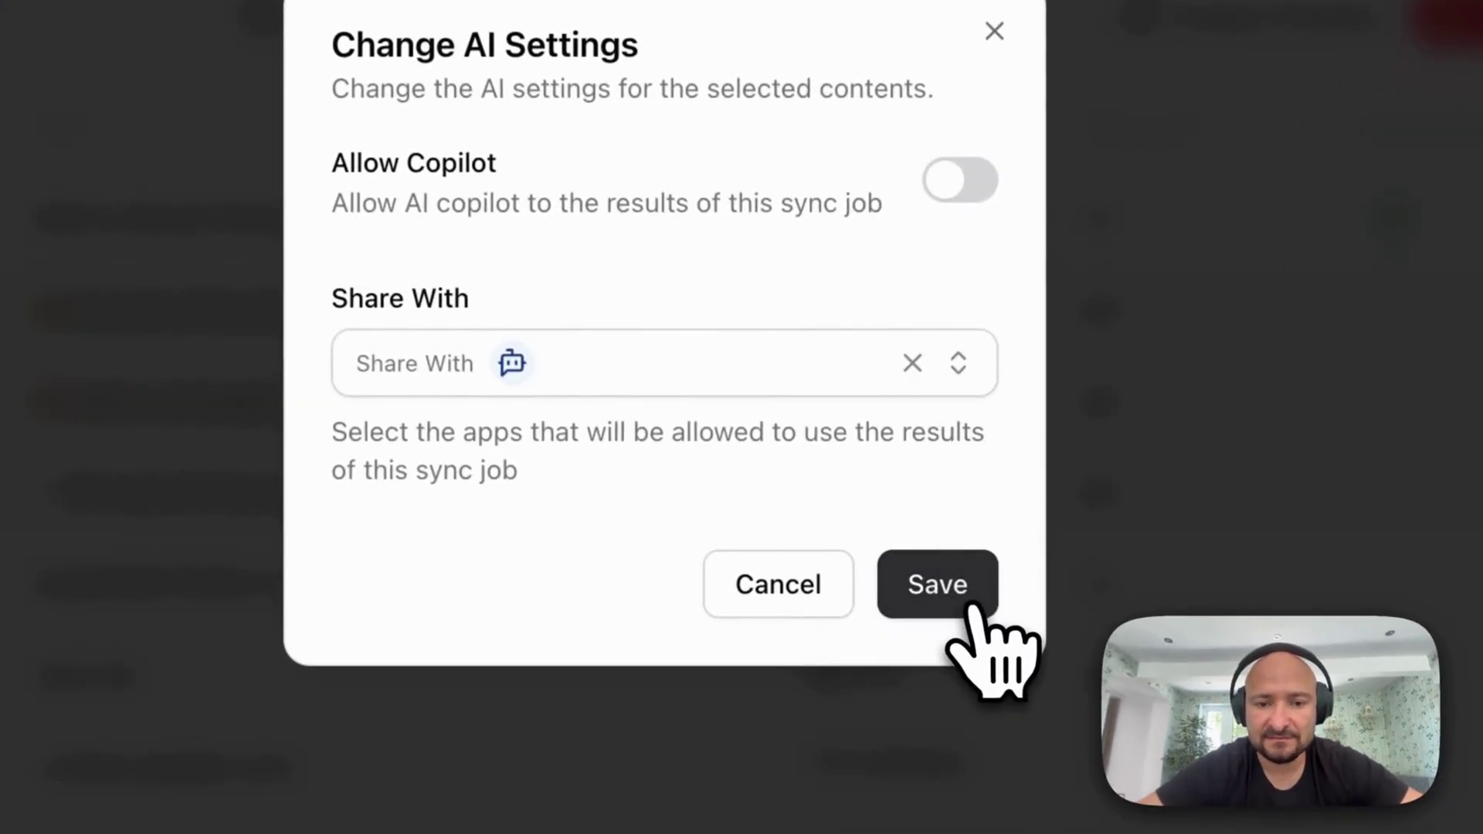
{"action": "left_click", "coordinate": [937, 585]}
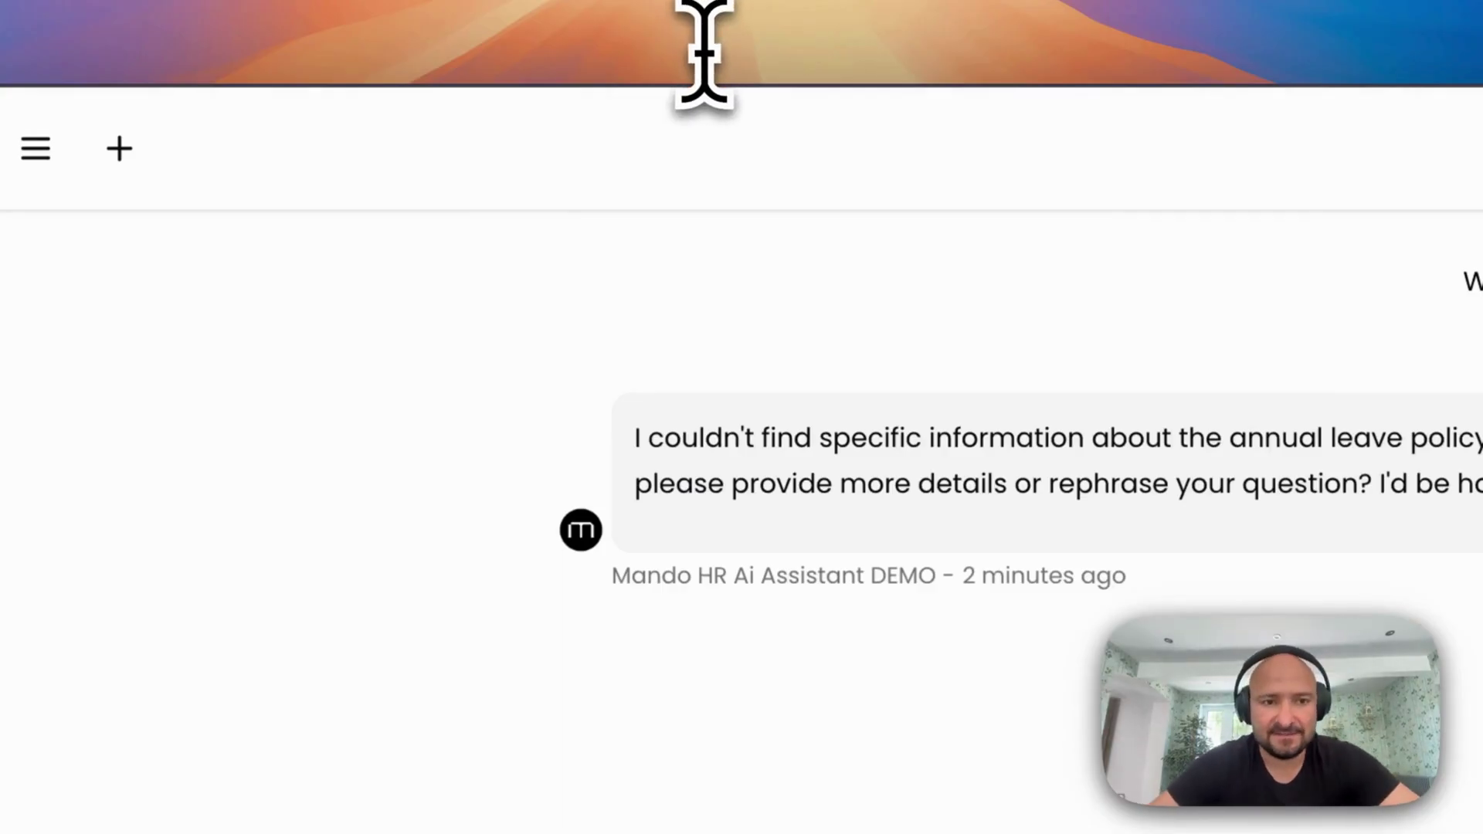
Resend the annual leave question with 'annula' corrected to 'annual' and get the 25-day answer
{"action": "left_click", "coordinate": [709, 656]}
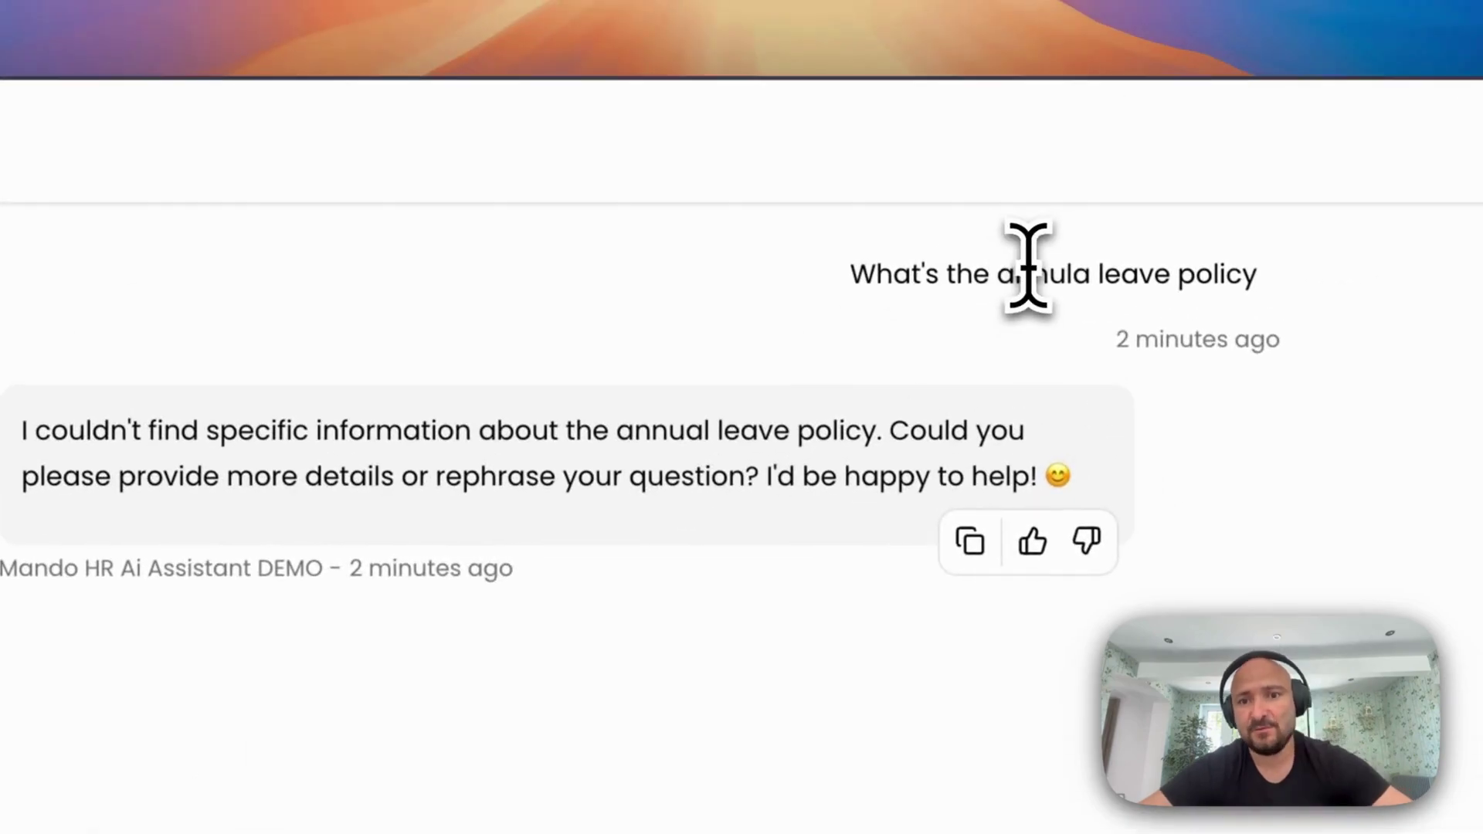
{"action": "triple_click", "coordinate": [1027, 267]}
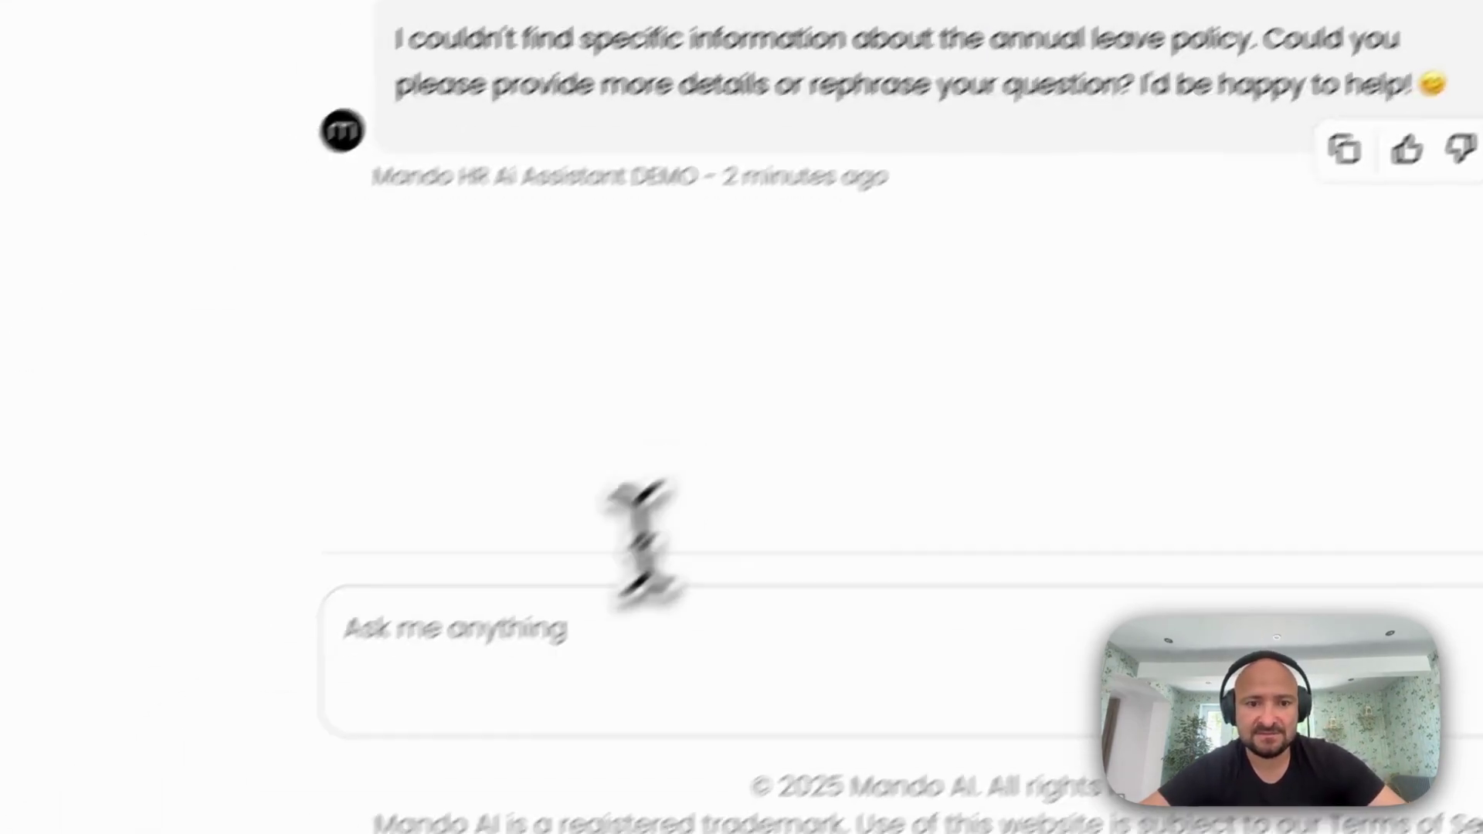
{"action": "left_click", "coordinate": [483, 679]}
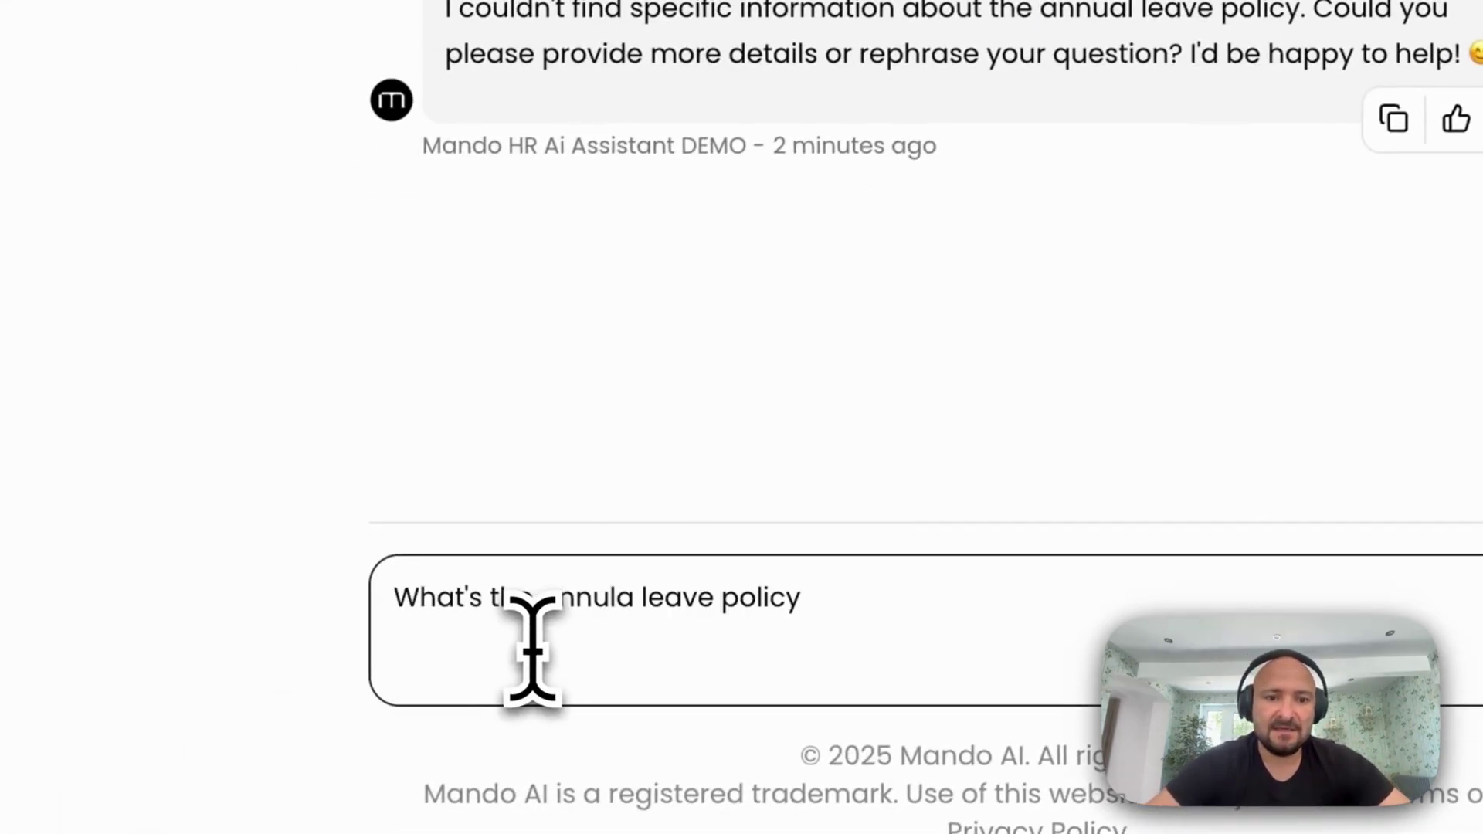
{"action": "double_click", "coordinate": [579, 596]}
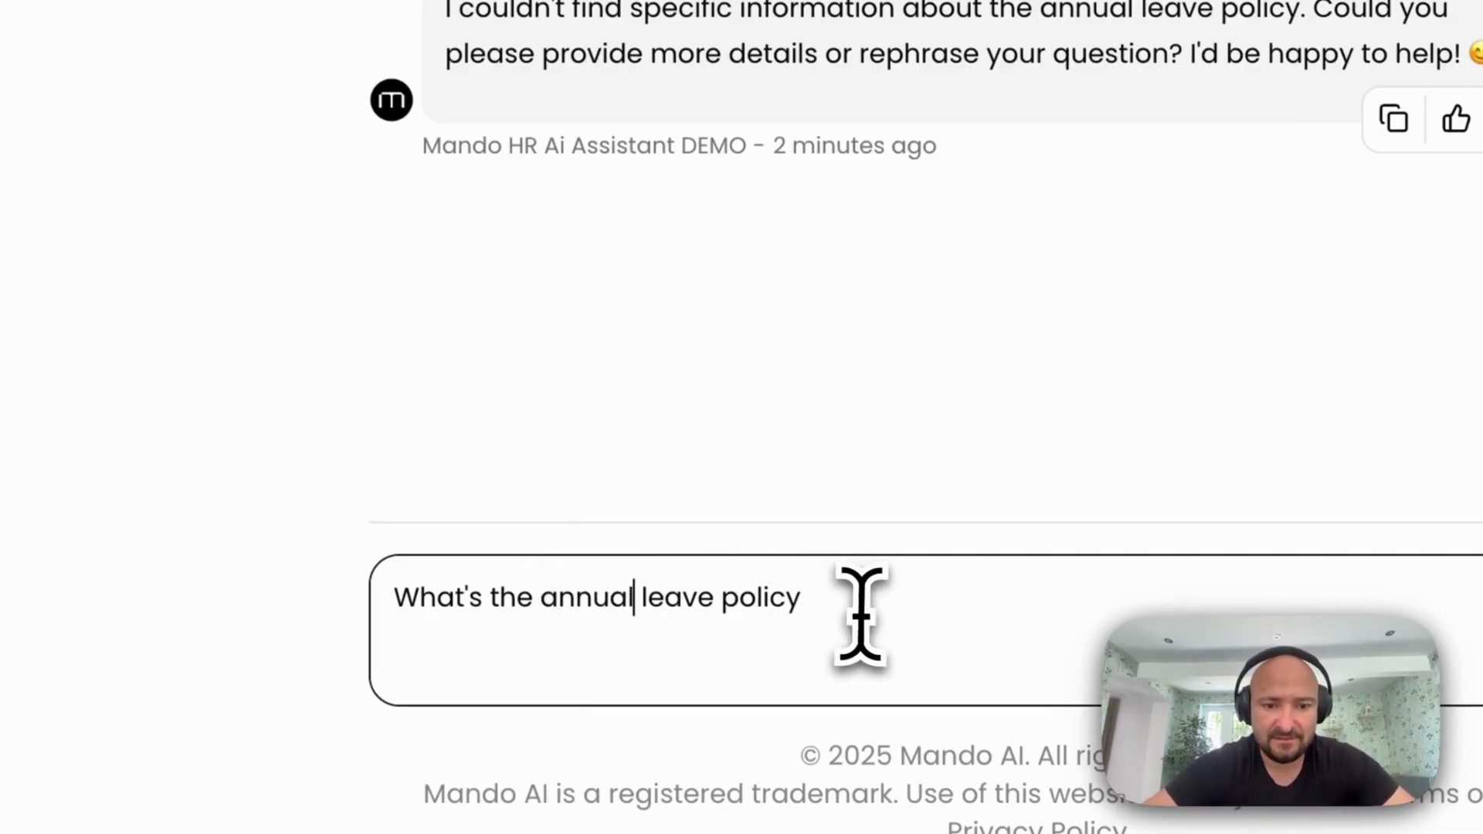
{"action": "key", "text": "Return"}
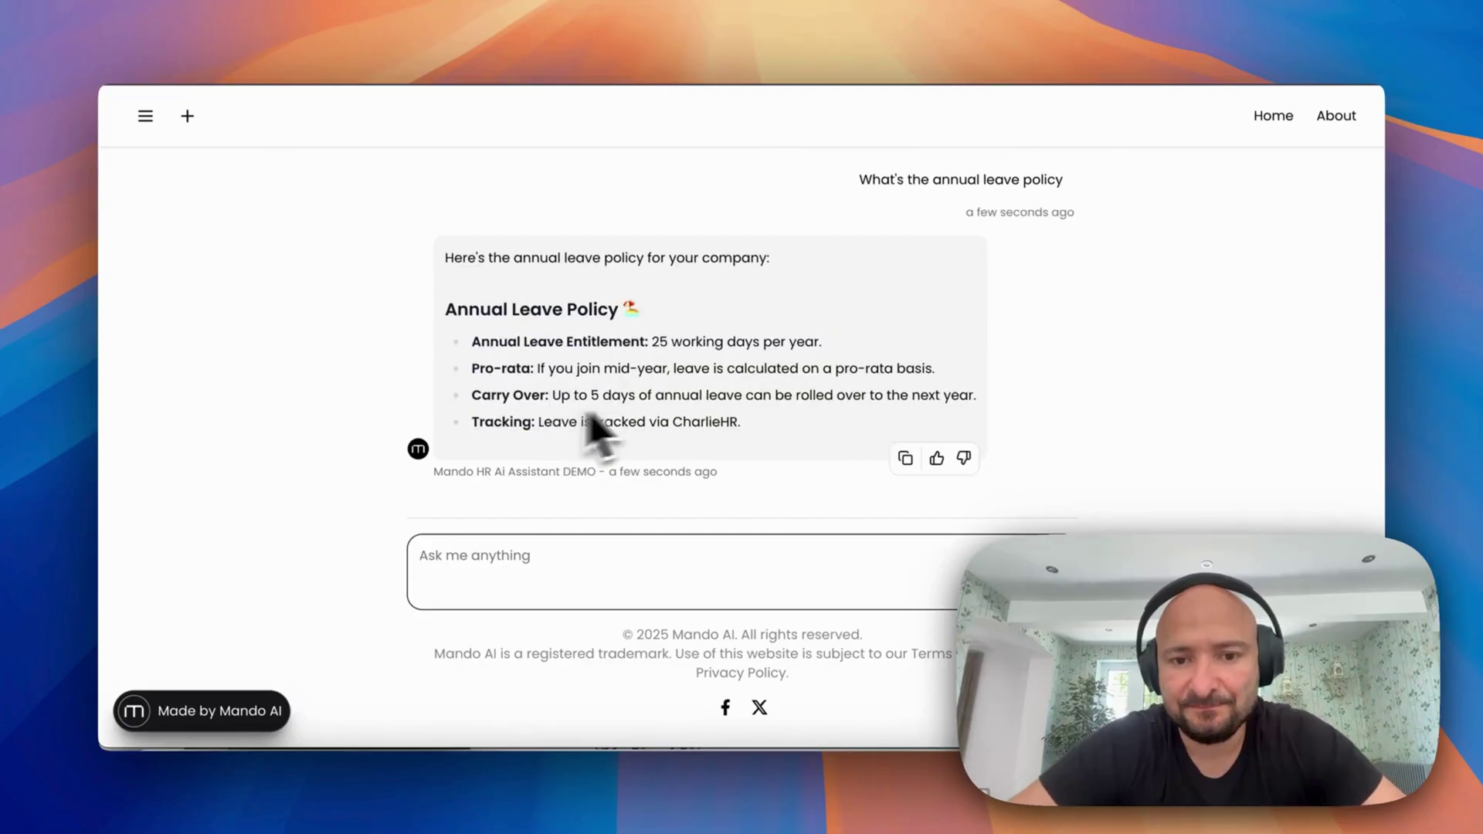
{"action": "scroll", "coordinate": [626, 371], "scroll_direction": "up", "scroll_amount": 5}
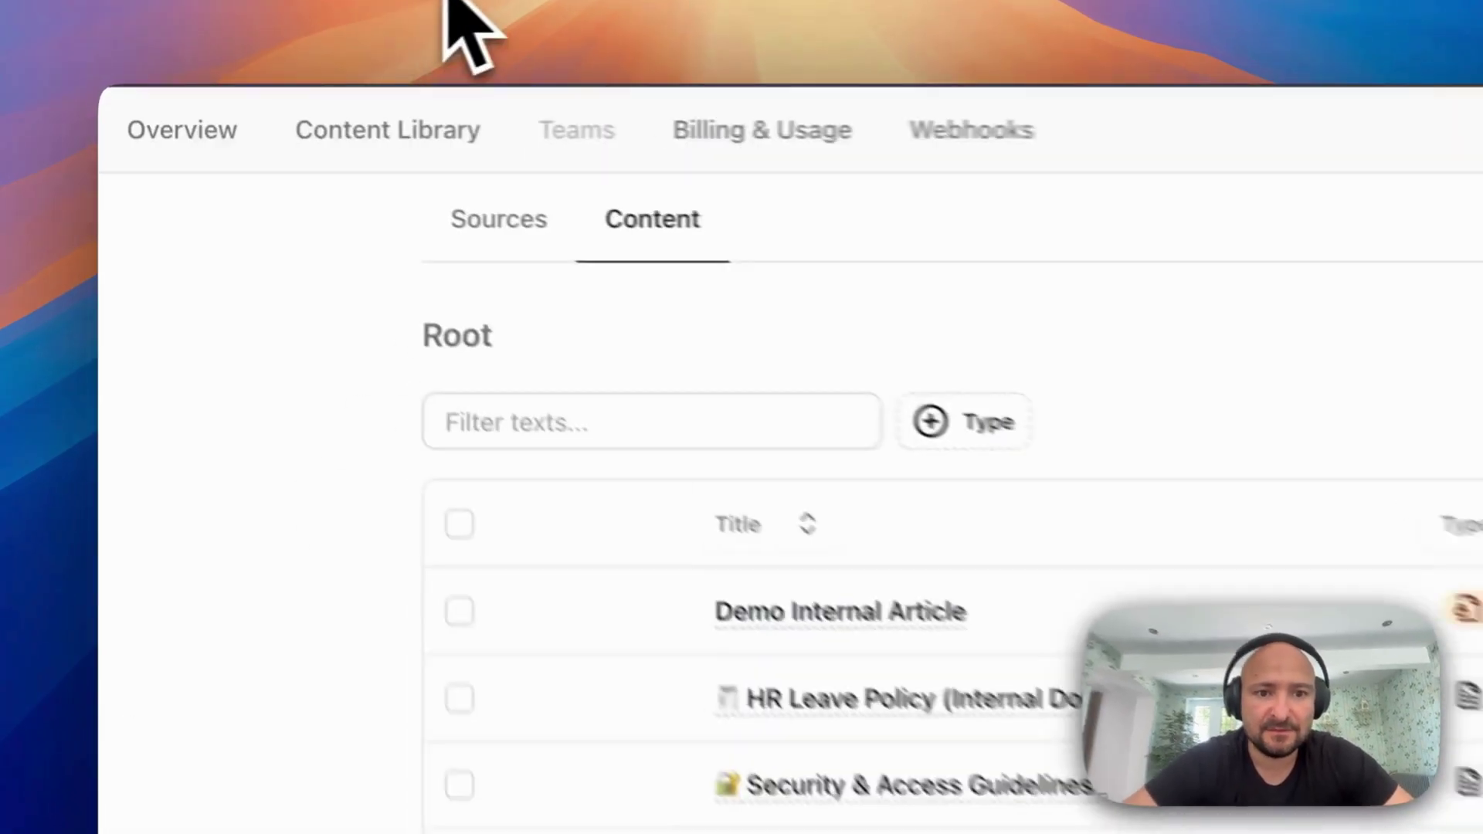
Open HR Leave Policy (Internal Doc).docx and highlight the 25 working days and 5-day carry-over lines
{"action": "scroll", "coordinate": [901, 502], "scroll_direction": "down", "scroll_amount": 5}
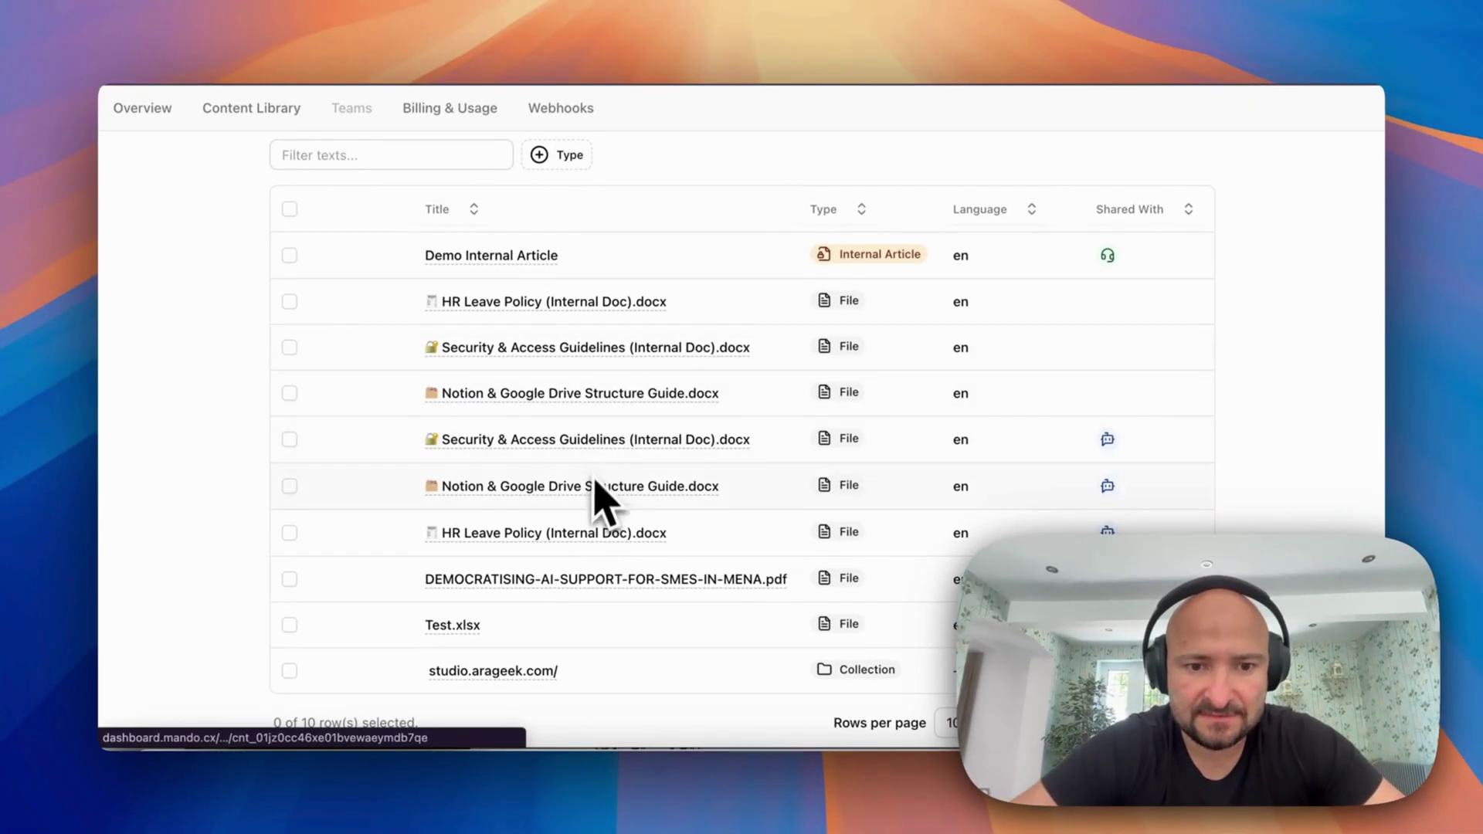
{"action": "scroll", "coordinate": [571, 518], "scroll_direction": "down", "scroll_amount": 1}
{"action": "left_click", "coordinate": [543, 513]}
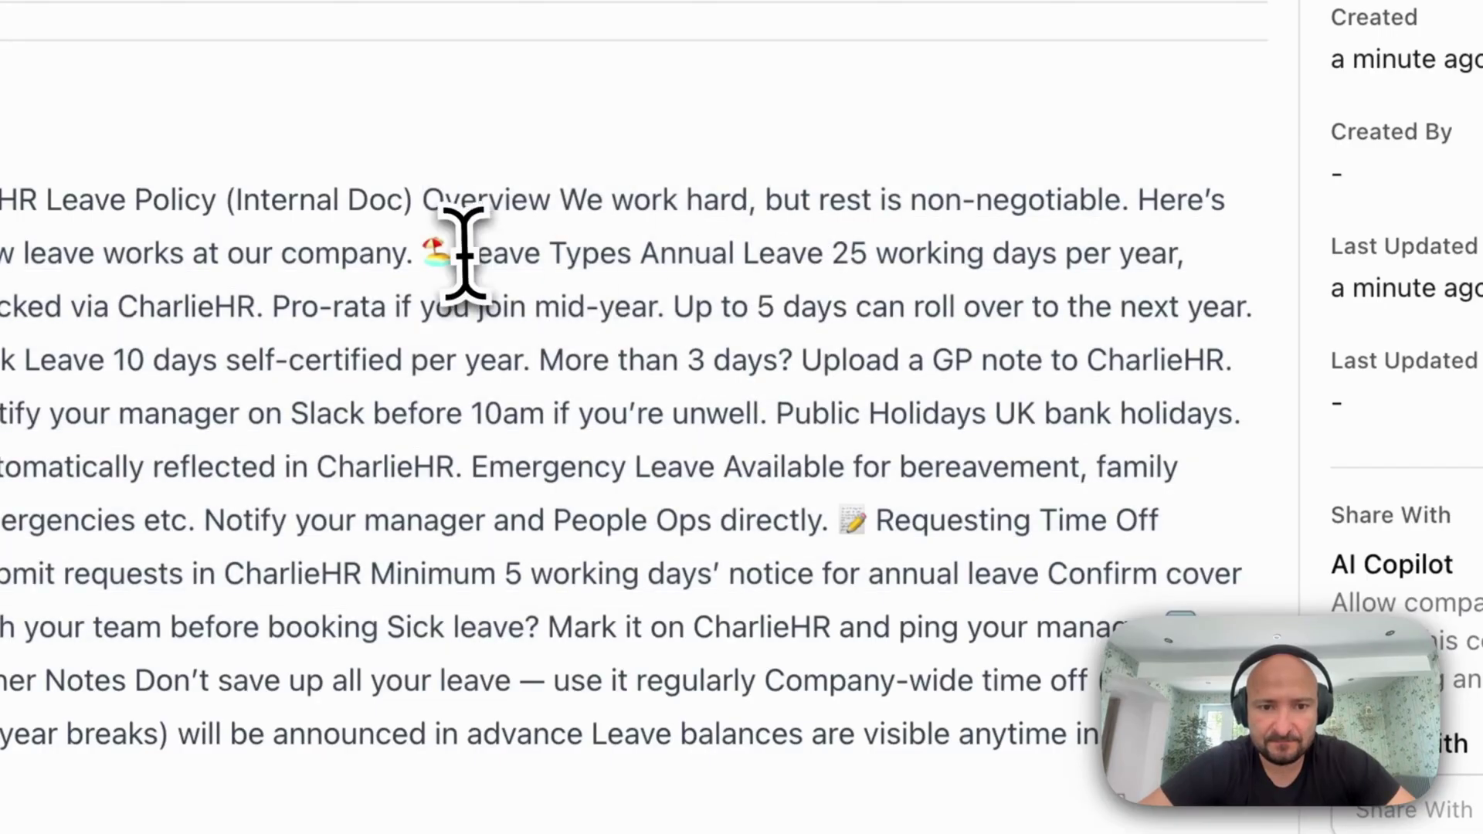
{"action": "left_click_drag", "start_coordinate": [517, 284], "coordinate": [824, 279]}
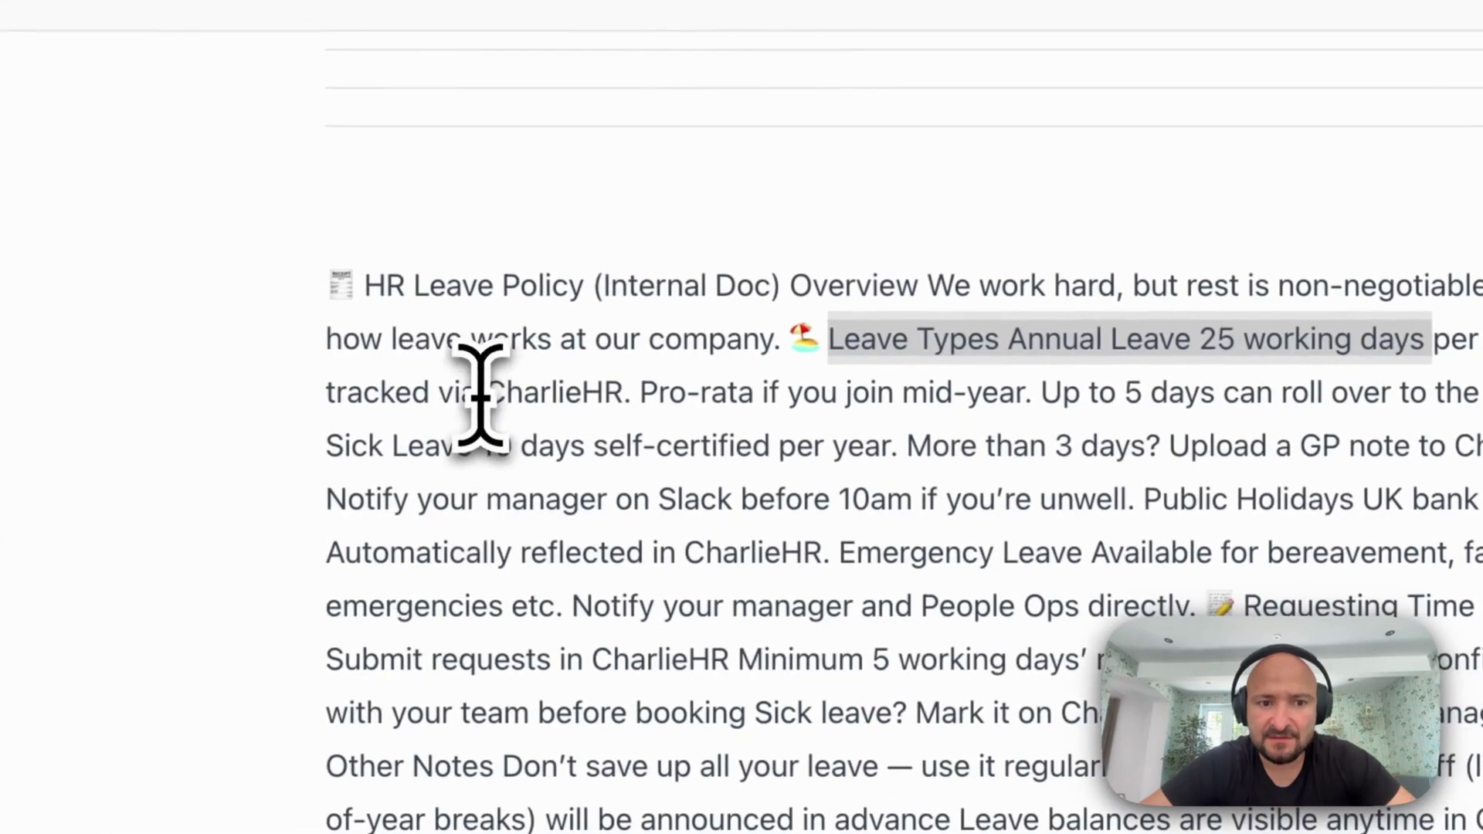
{"action": "left_click_drag", "start_coordinate": [72, 434], "coordinate": [344, 433]}
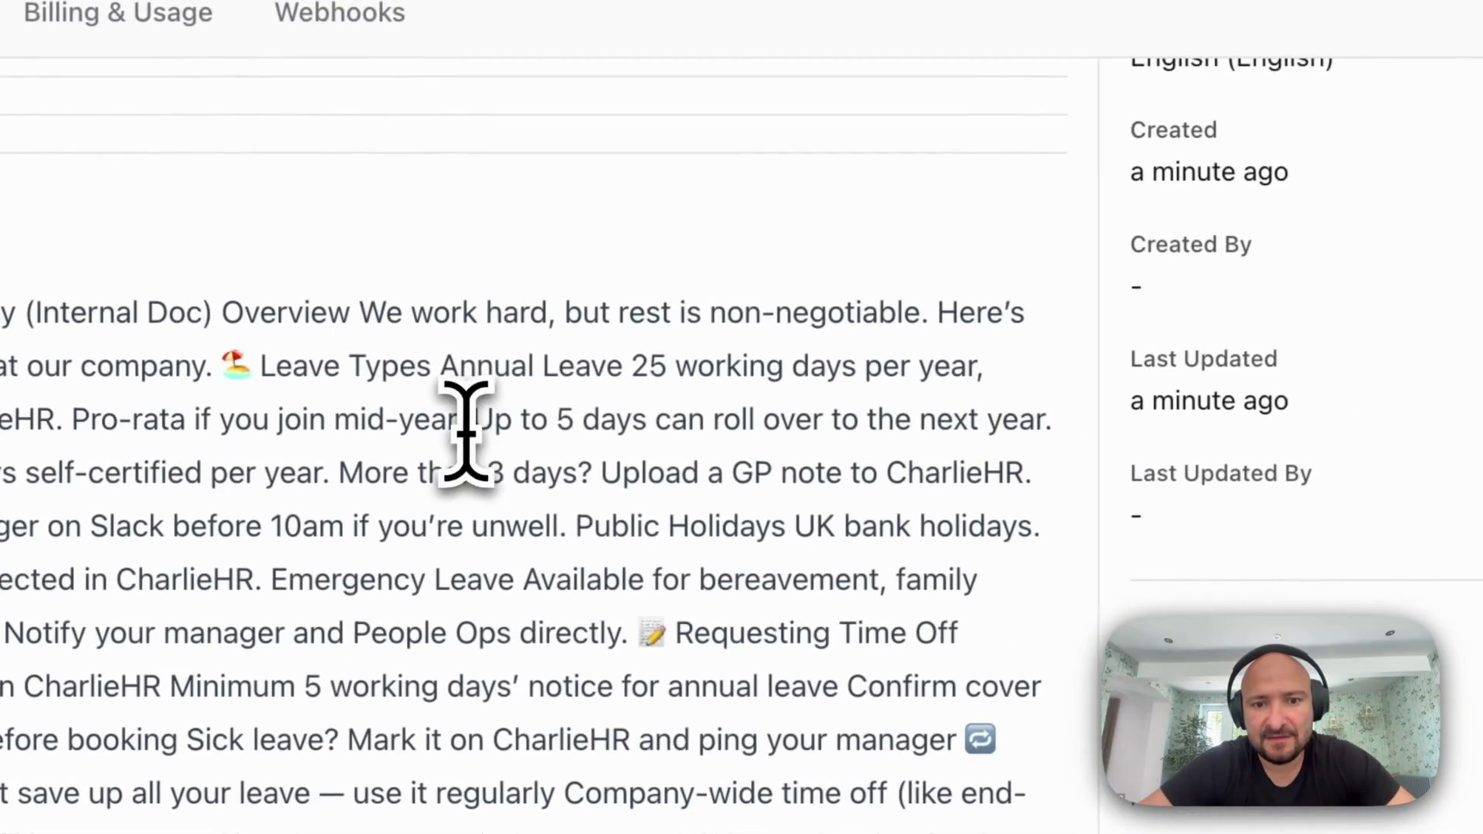
{"action": "left_click_drag", "start_coordinate": [1036, 397], "coordinate": [1230, 394]}
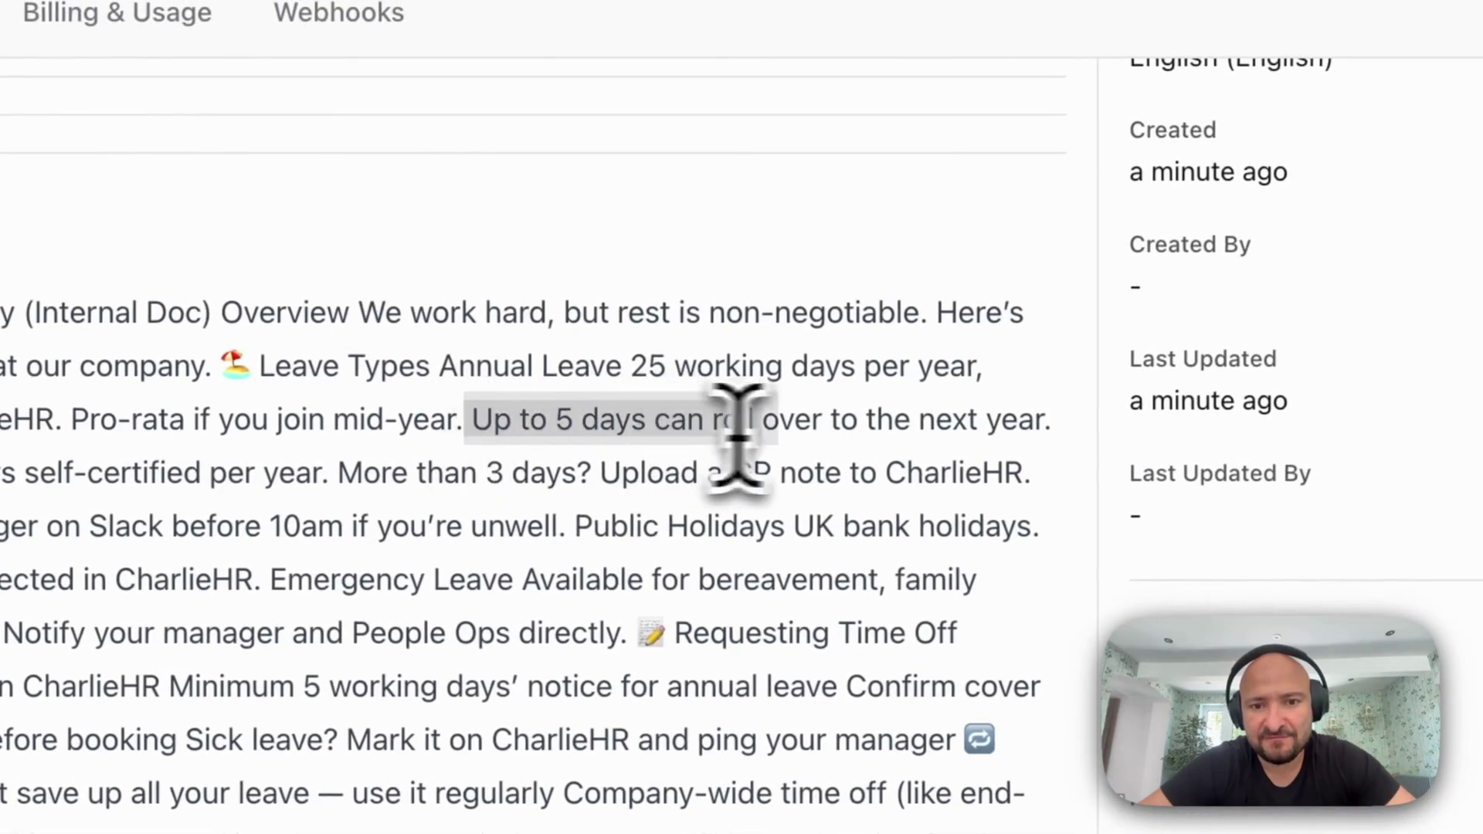
{"action": "left_click_drag", "start_coordinate": [738, 436], "coordinate": [1060, 406]}
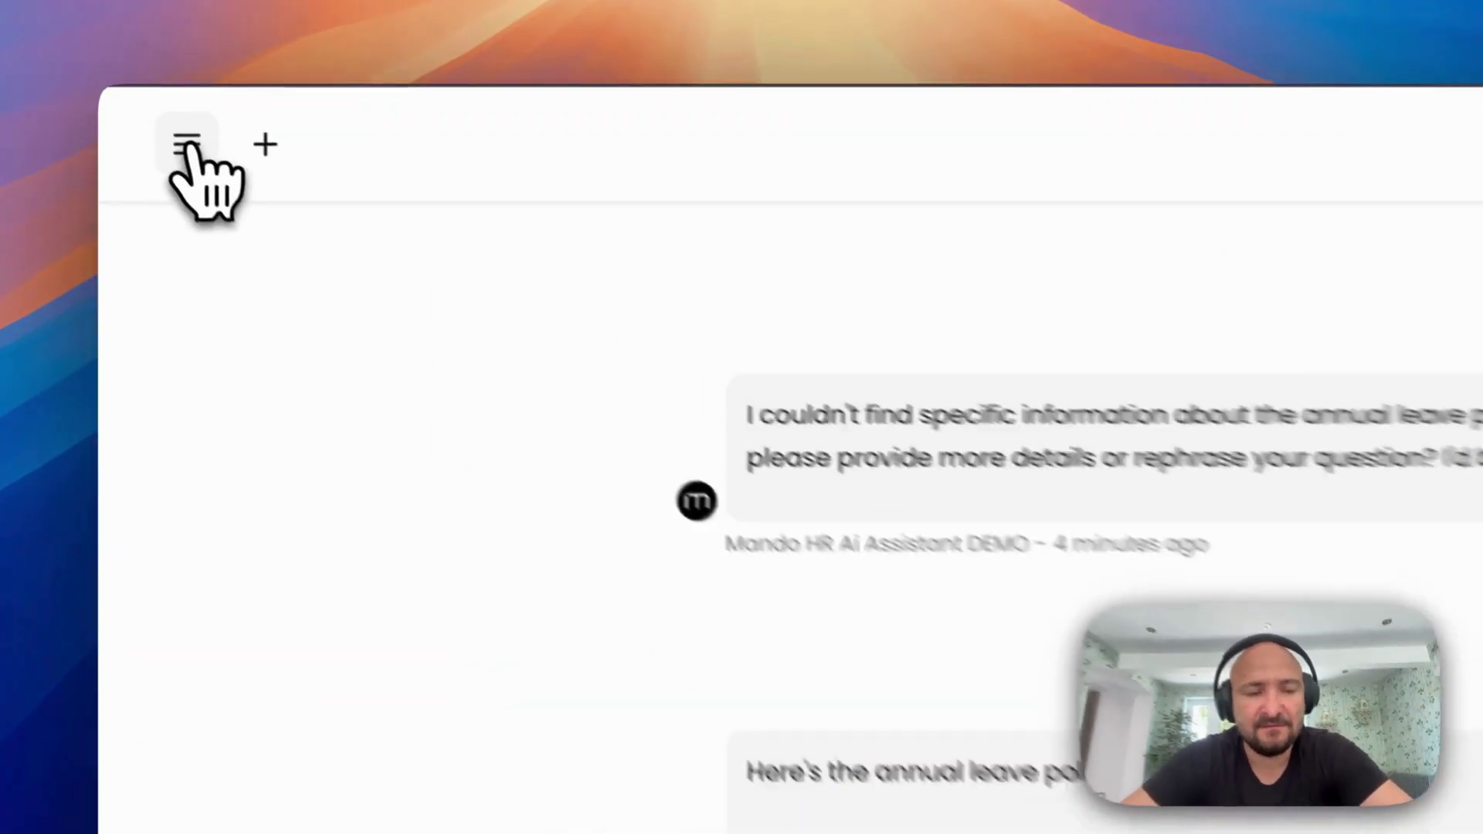
Switch between past chats, ending on the 'Inquiry about Manod's security policy' answer
{"action": "left_click", "coordinate": [145, 116]}
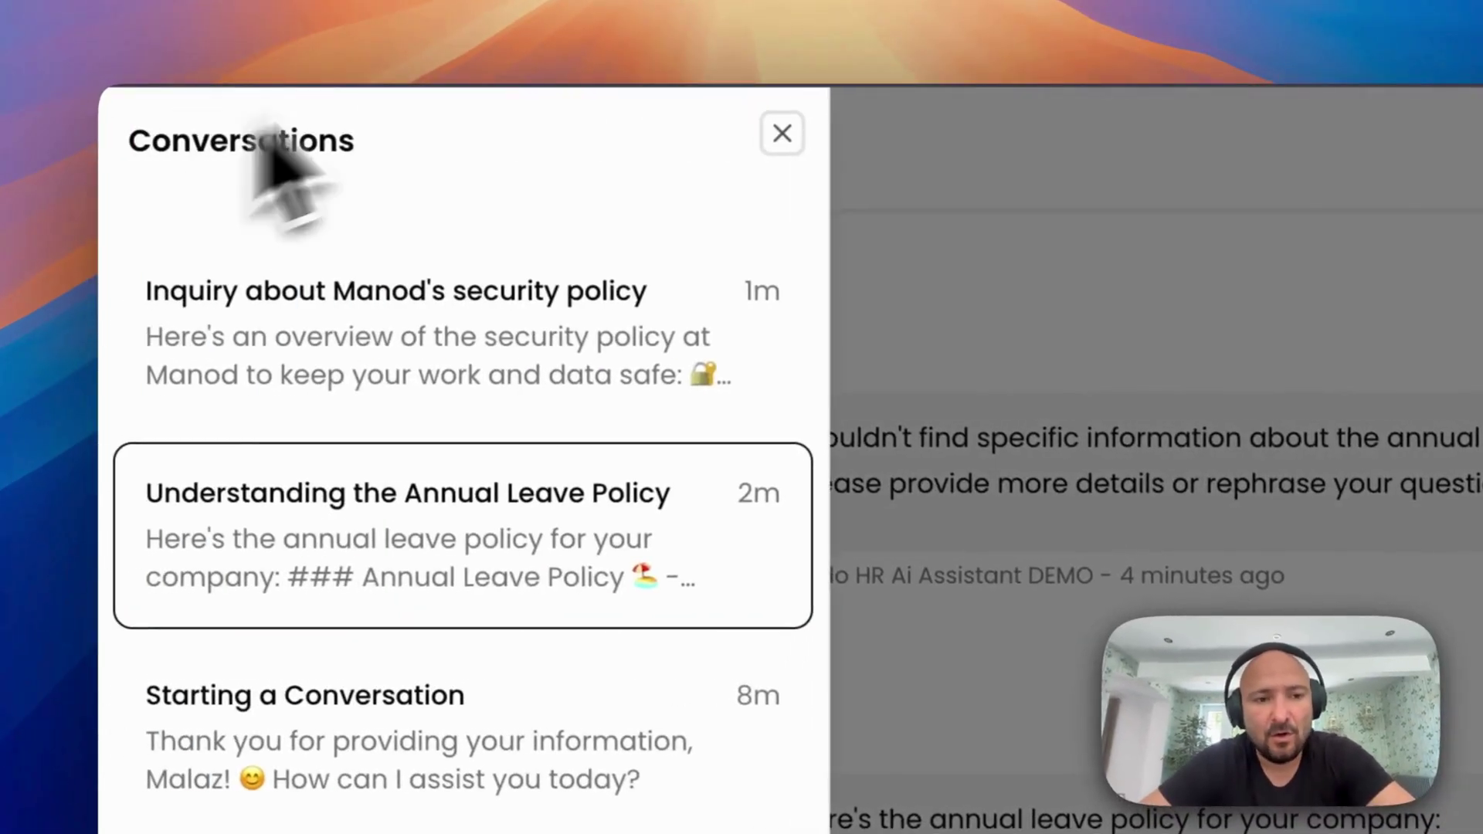
{"action": "scroll", "coordinate": [214, 291], "scroll_direction": "down", "scroll_amount": 2}
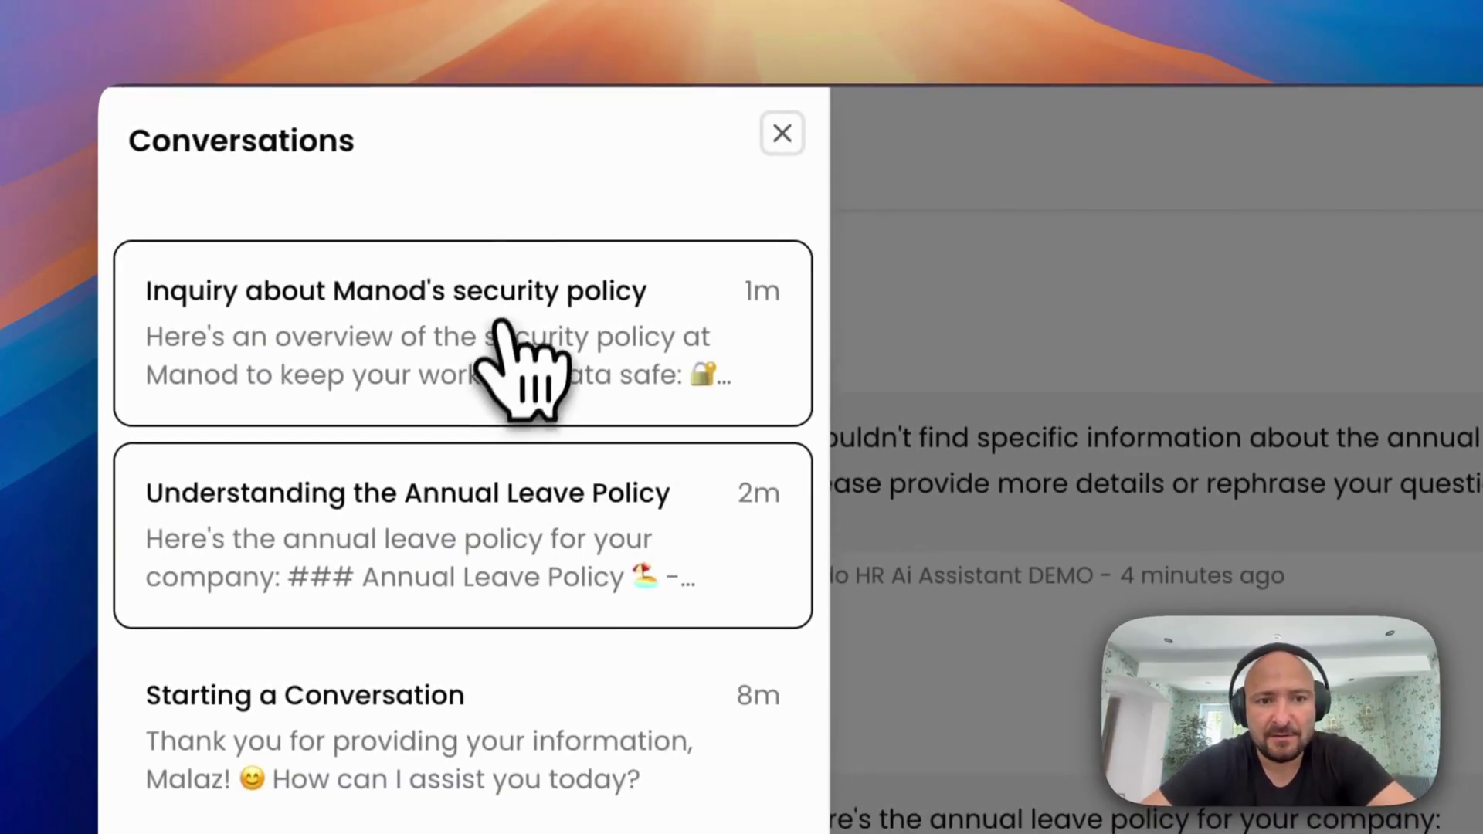
{"action": "left_click", "coordinate": [502, 332]}
{"action": "left_click", "coordinate": [220, 154]}
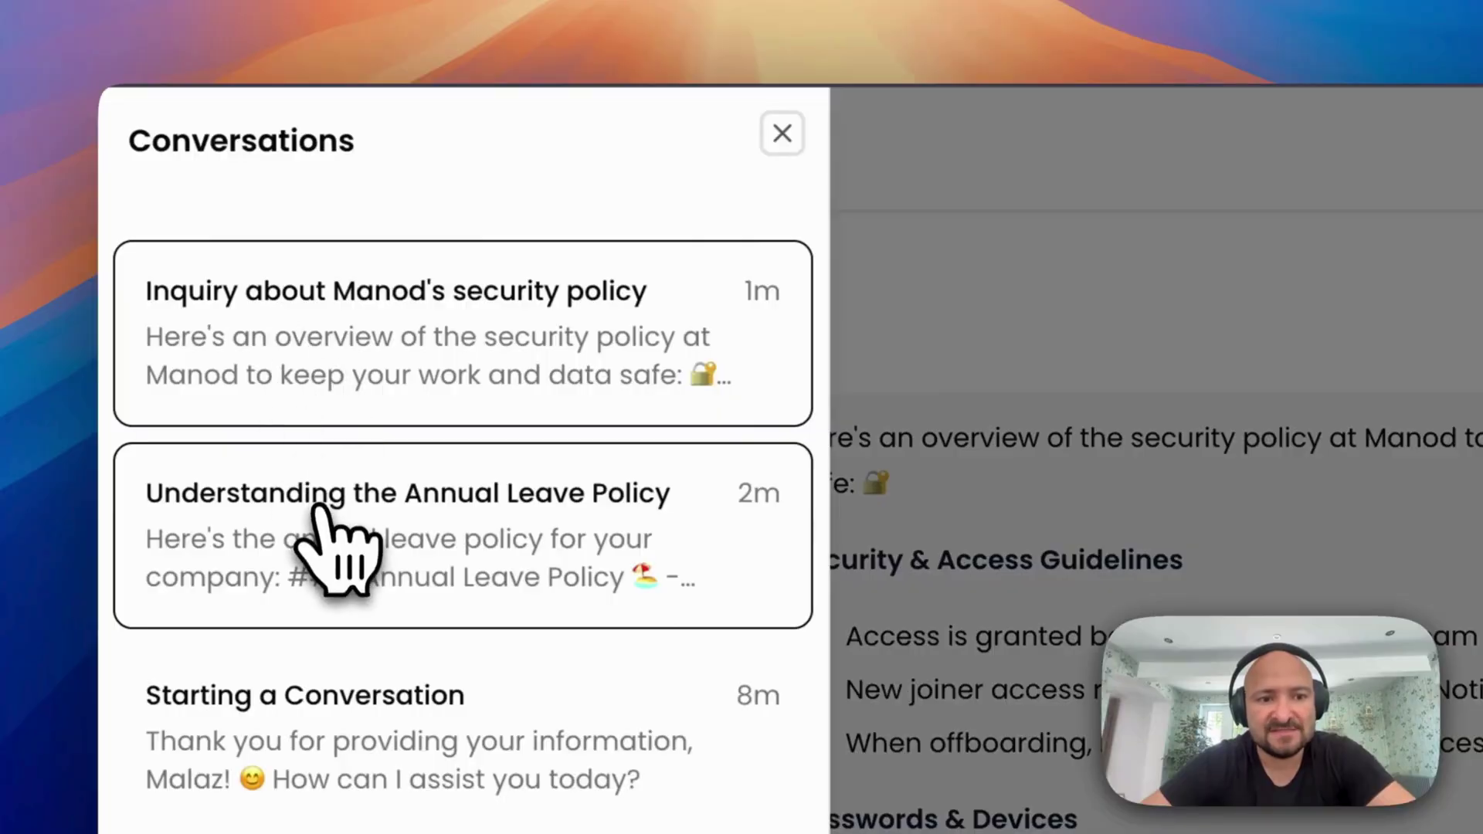
{"action": "left_click", "coordinate": [317, 509]}
{"action": "left_click", "coordinate": [222, 176]}
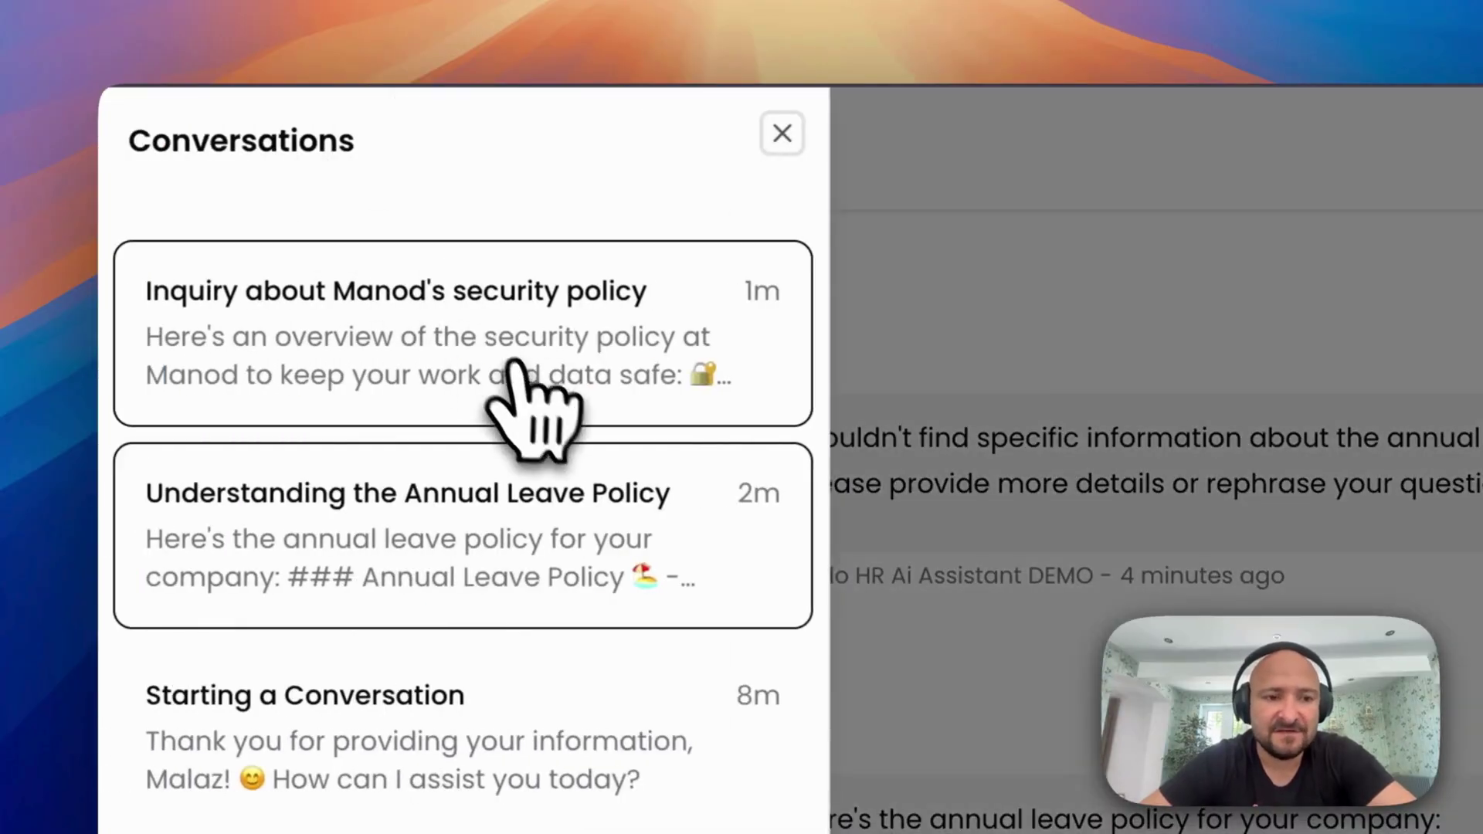
{"action": "left_click", "coordinate": [513, 371]}
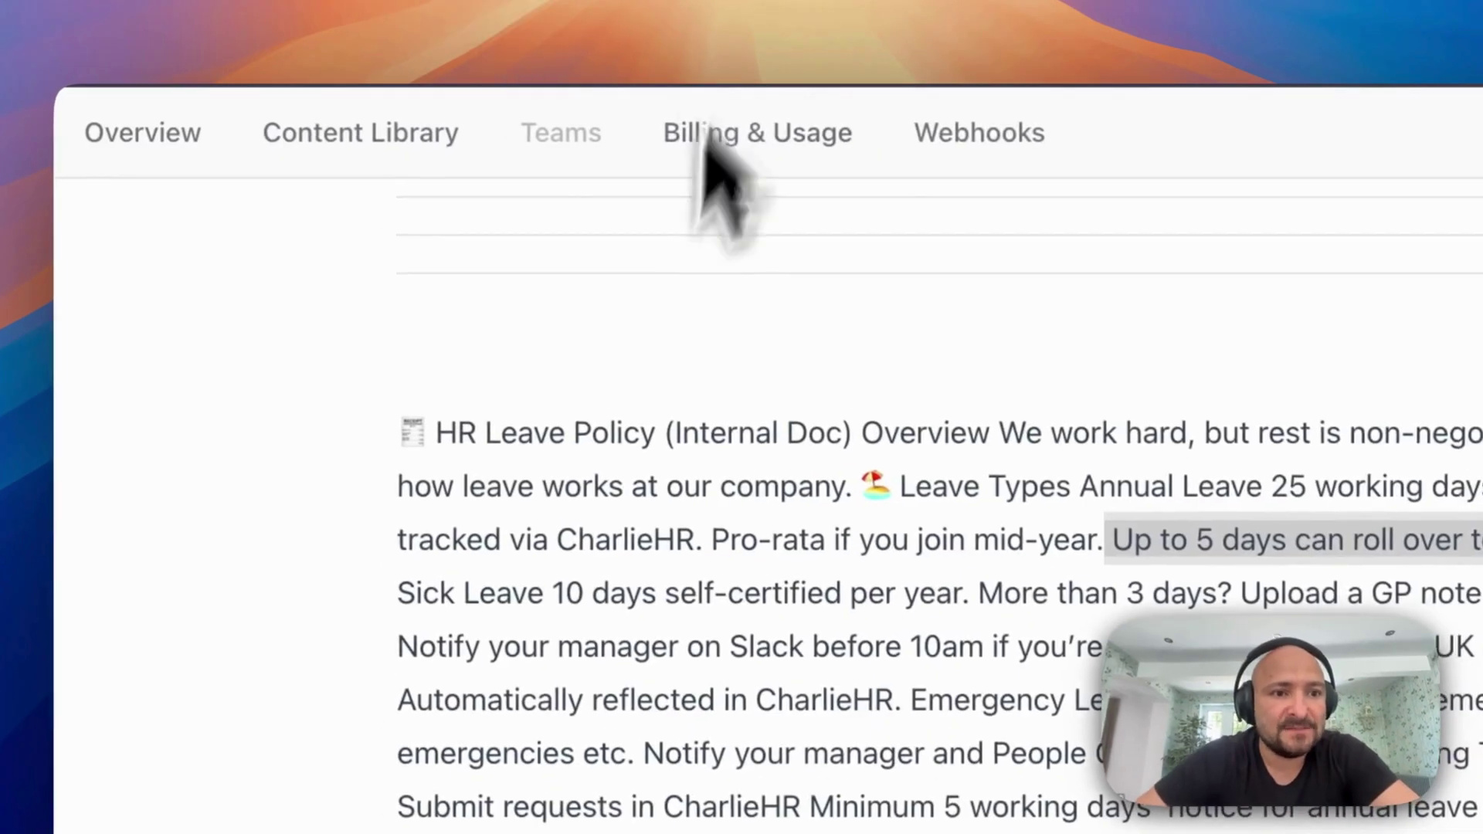
{"action": "scroll", "coordinate": [546, 431], "scroll_direction": "up", "scroll_amount": 5}
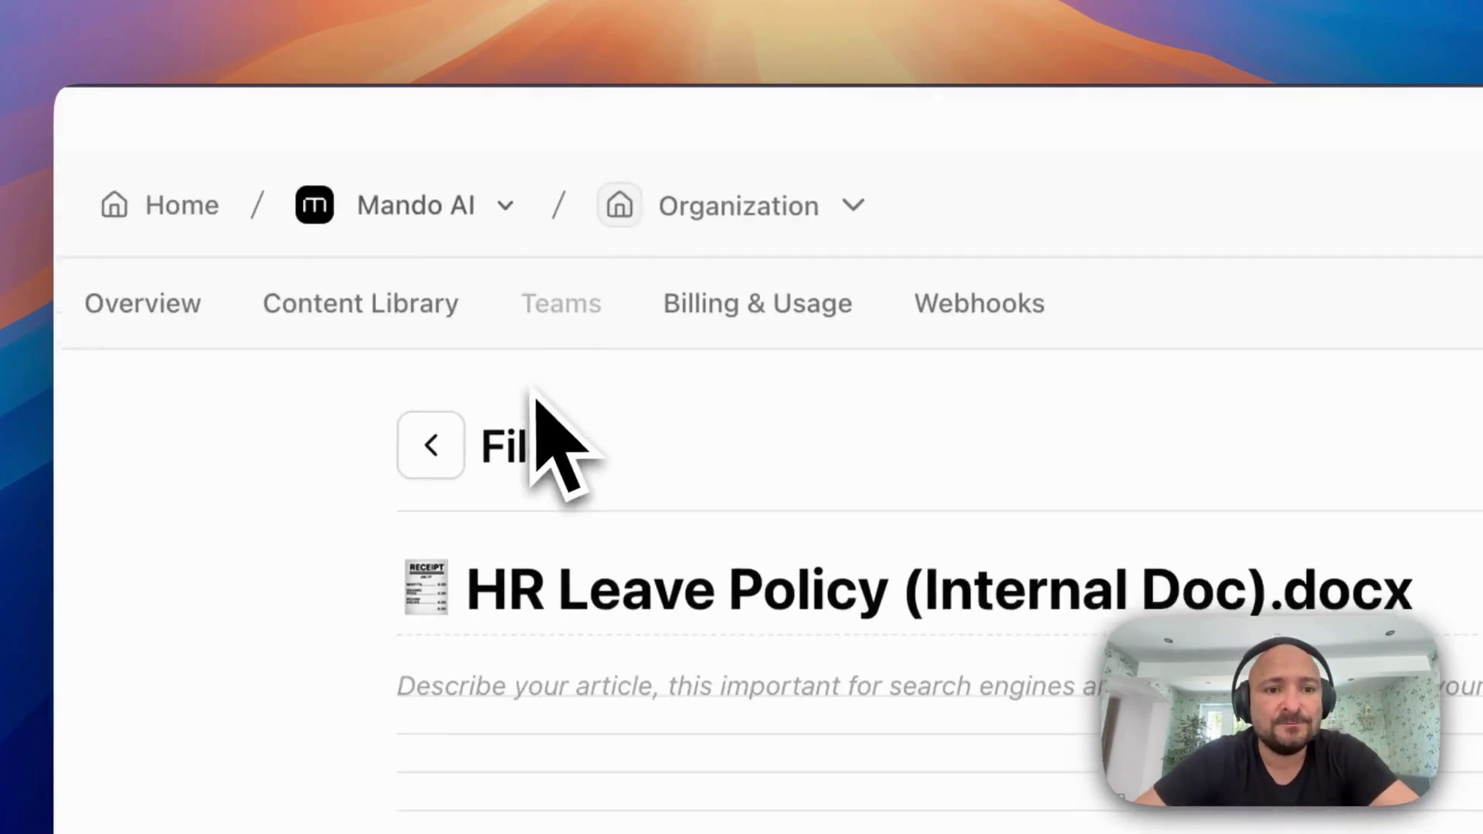
Switch to the Mando HR Ai Assistant DEMO inbox and open the Understanding the Annual Leave Policy conversation
{"action": "left_click", "coordinate": [751, 141]}
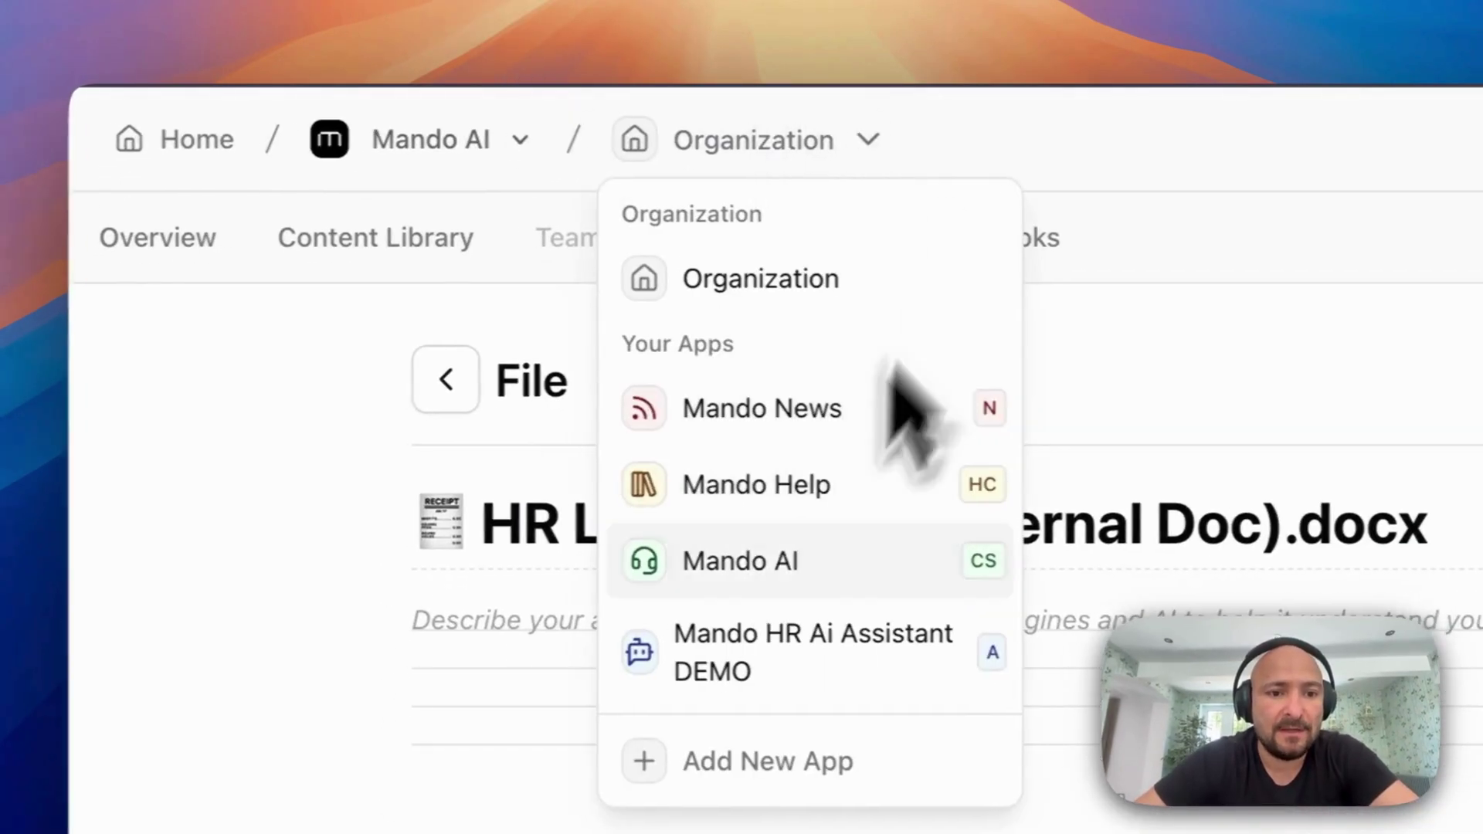
{"action": "left_click", "coordinate": [775, 618]}
{"action": "left_click", "coordinate": [357, 238]}
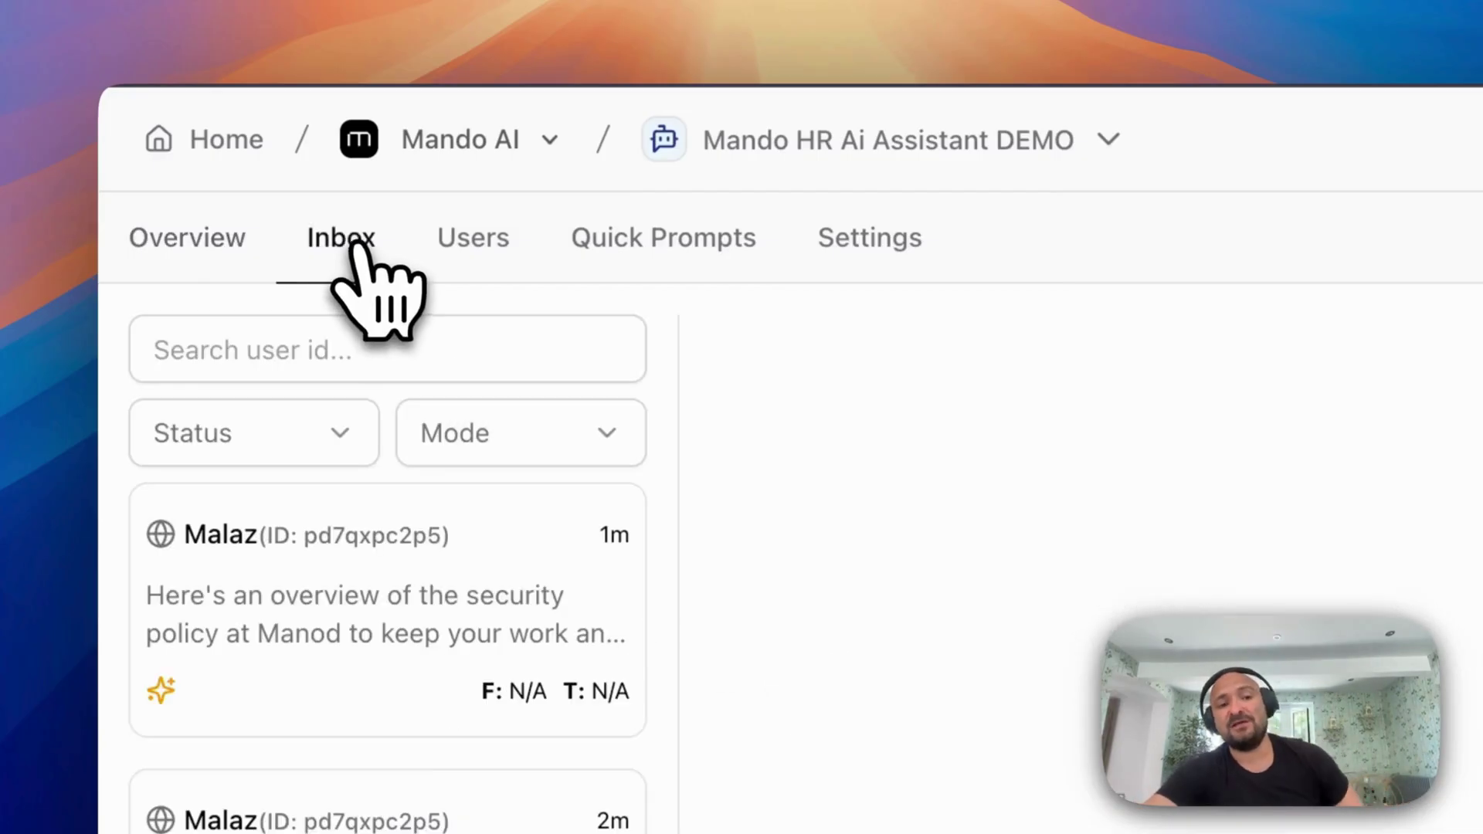
{"action": "left_click", "coordinate": [397, 662]}
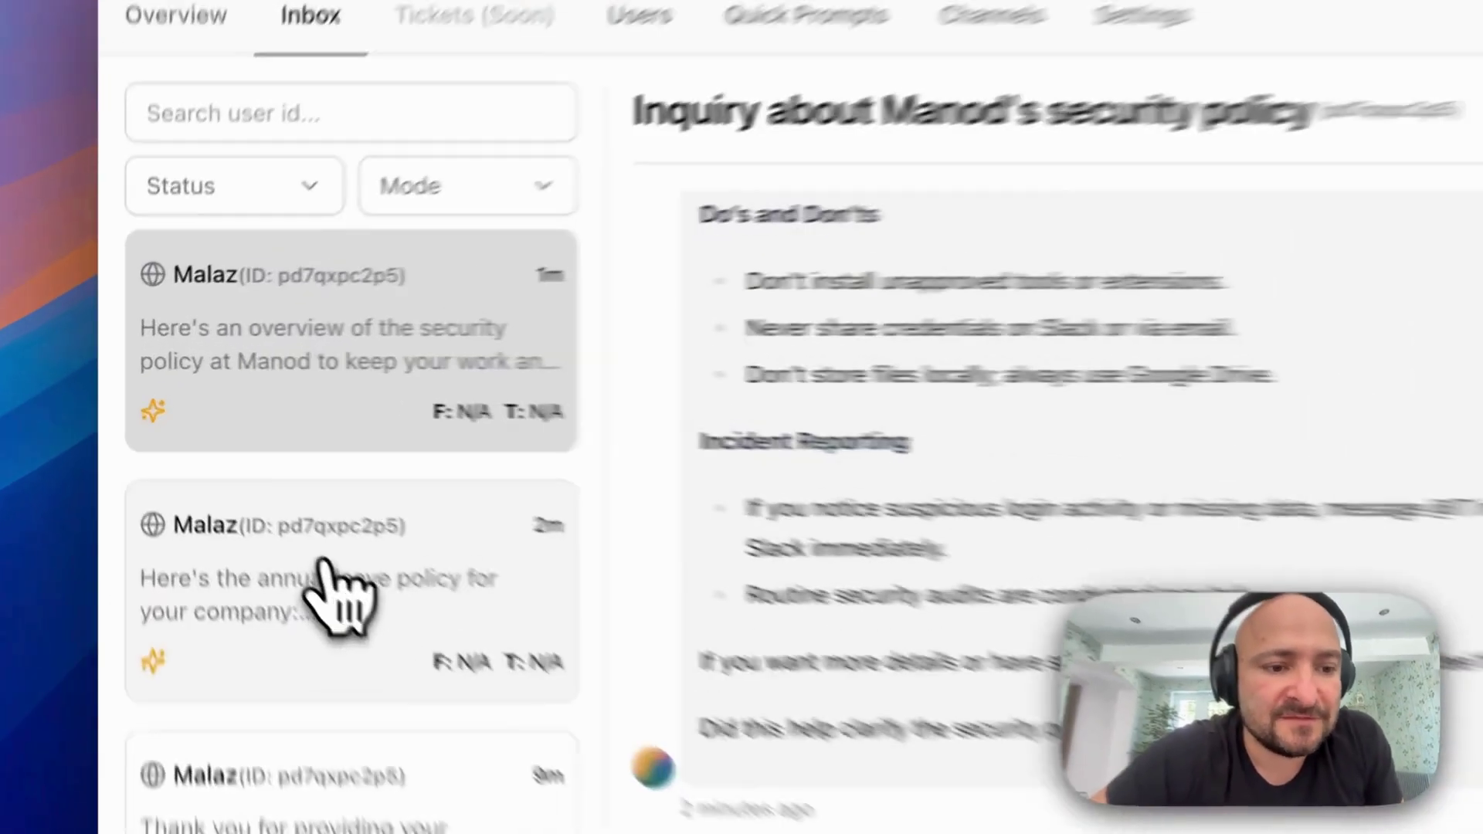
{"action": "left_click", "coordinate": [229, 467]}
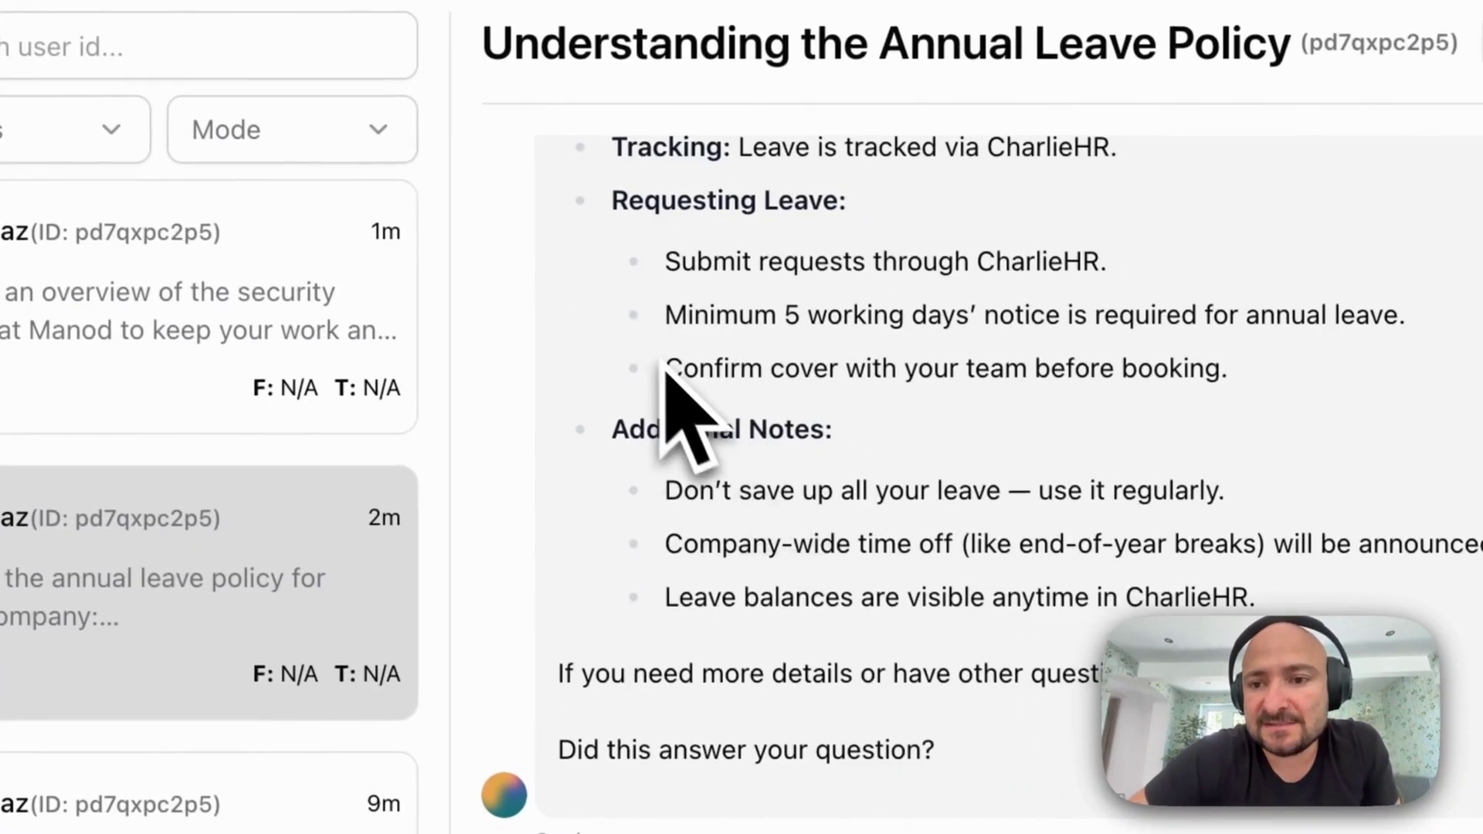